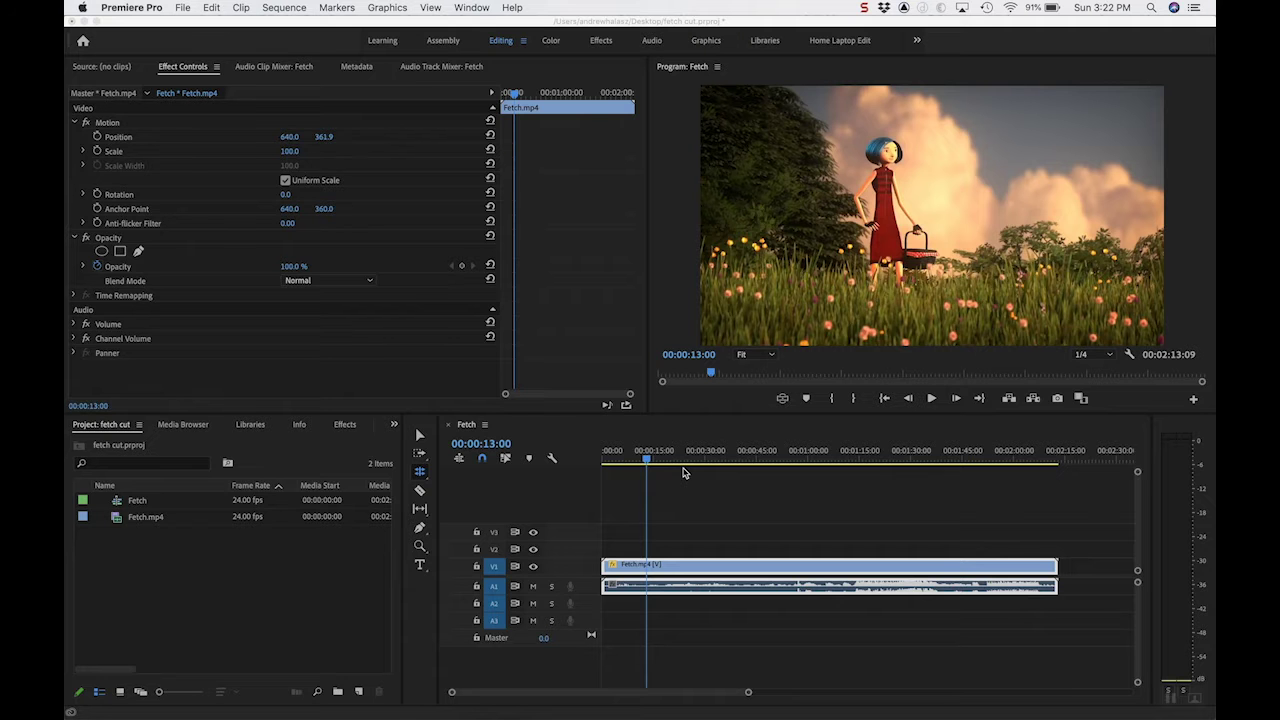
# - Review the opening shots from 00:00:11:14 through the sunset to the girl, then bring up the camera window
pyautogui.click(648, 463)
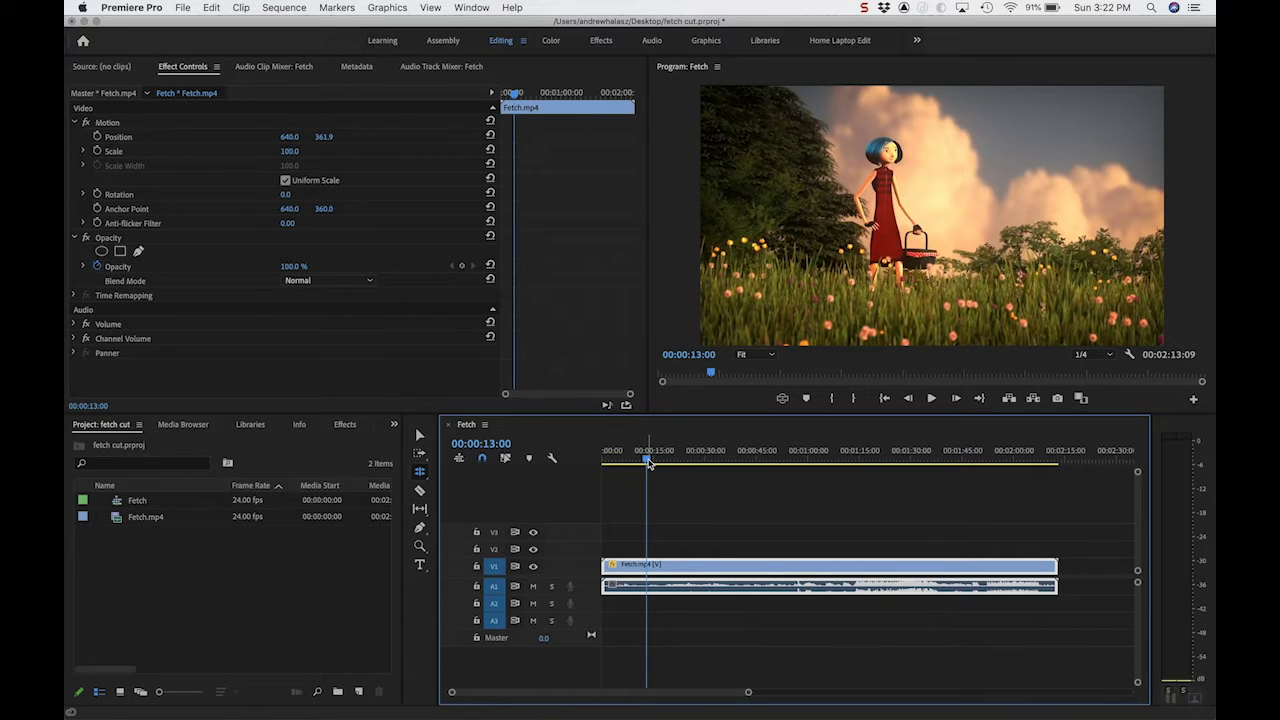
pyautogui.moveTo(646, 463); pyautogui.dragTo(642, 463)
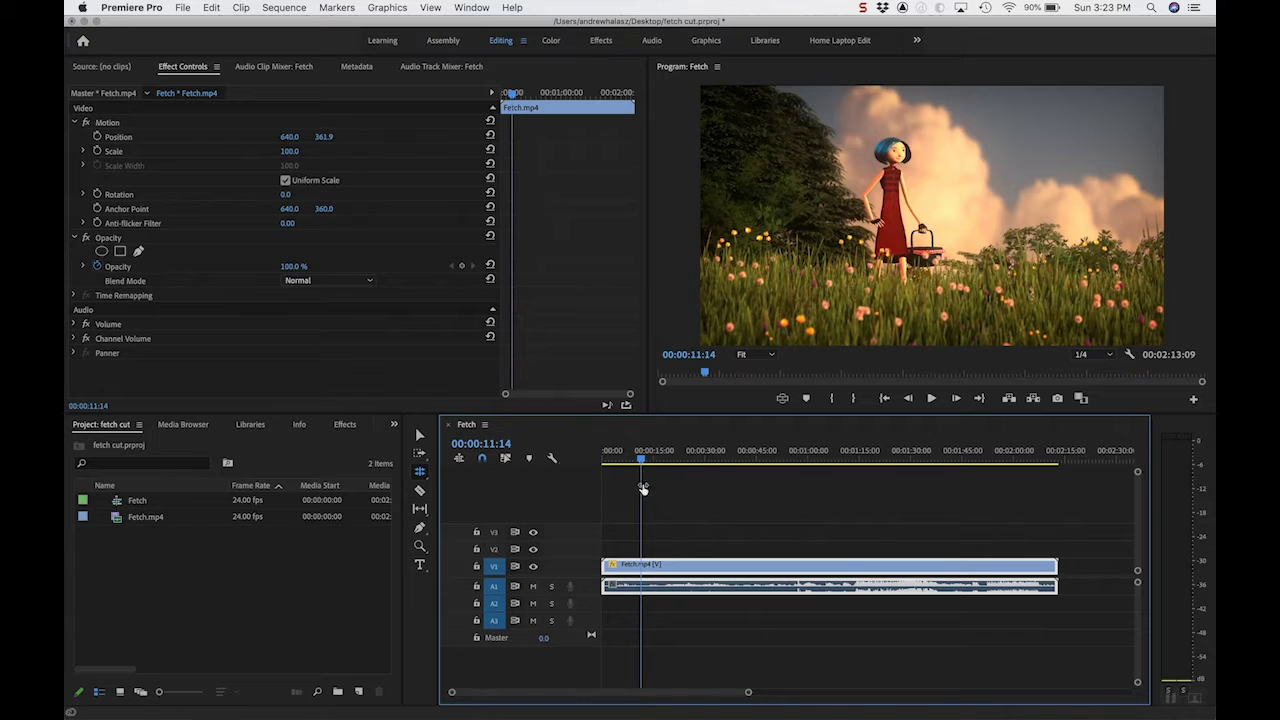
pyautogui.moveTo(641, 462)
pyautogui.mouseDown()
pyautogui.moveTo(625, 462)
pyautogui.moveTo(649, 463)
pyautogui.mouseUp()
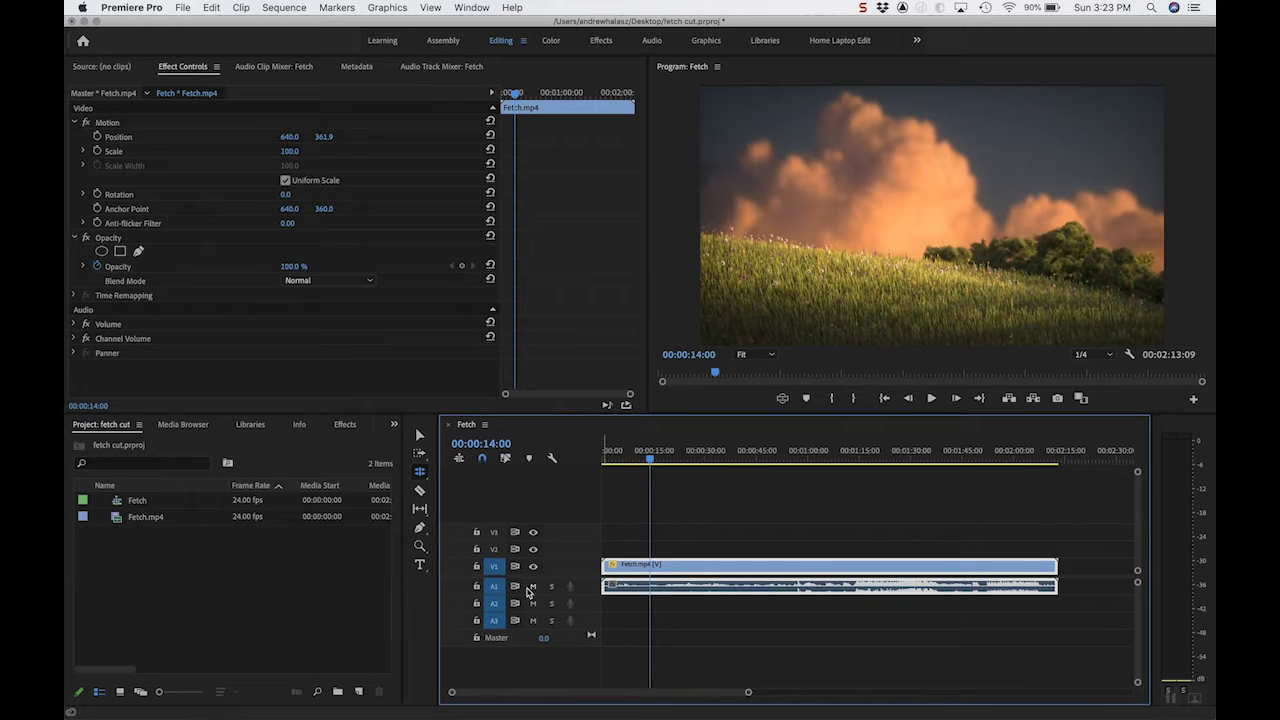
pyautogui.moveTo(651, 465); pyautogui.dragTo(650, 468)
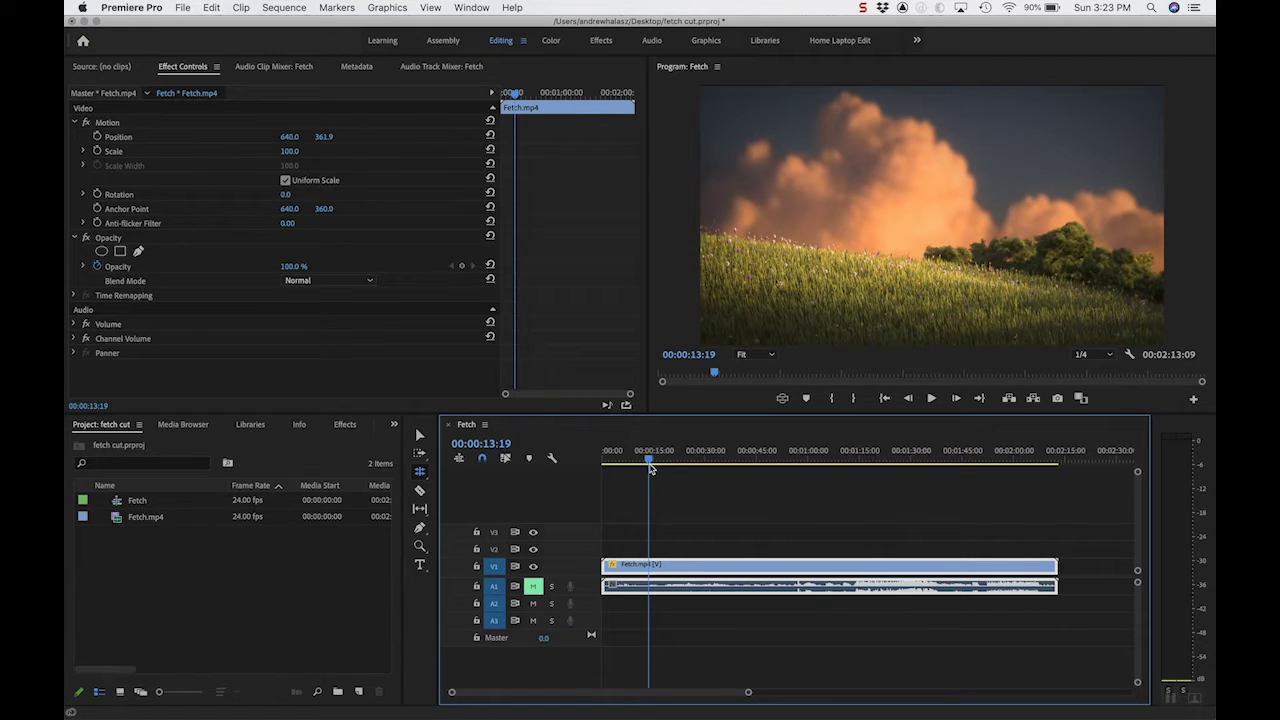
pyautogui.press('super+Tab')
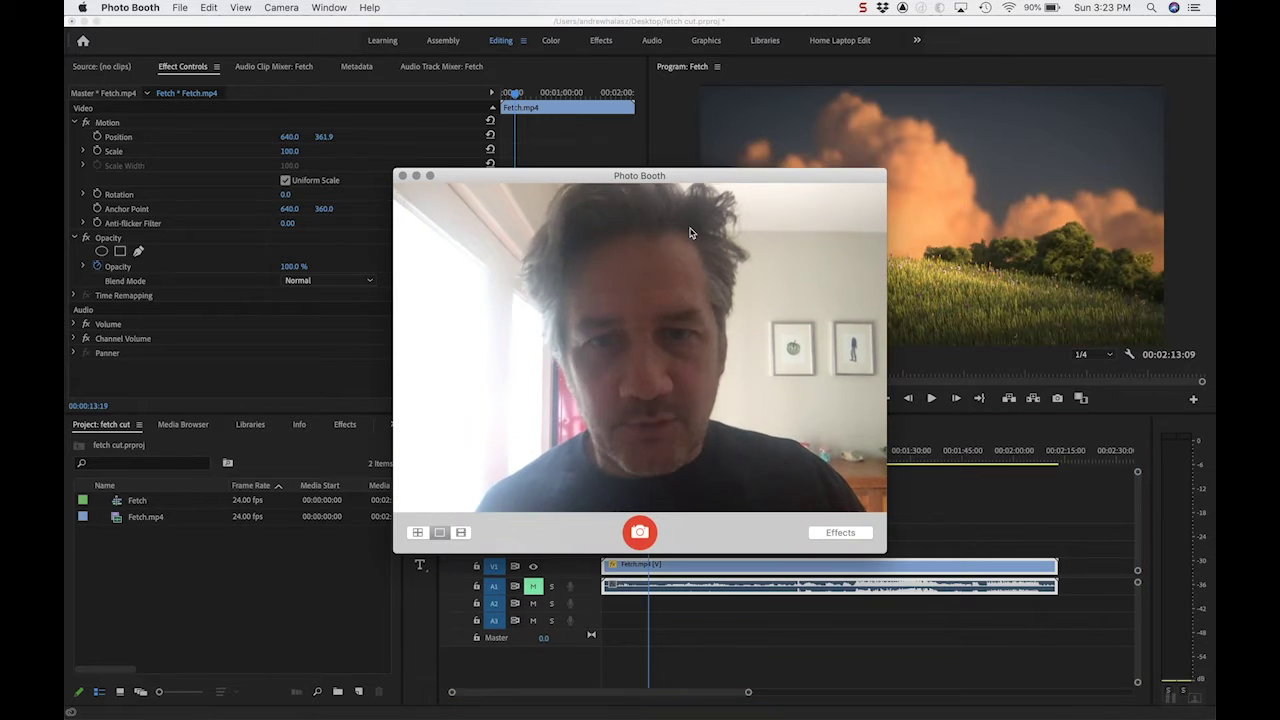
# - Move the Photo Booth window to the top-left of the screen, uncovering the Premiere timeline
pyautogui.moveTo(686, 180); pyautogui.dragTo(587, 66)
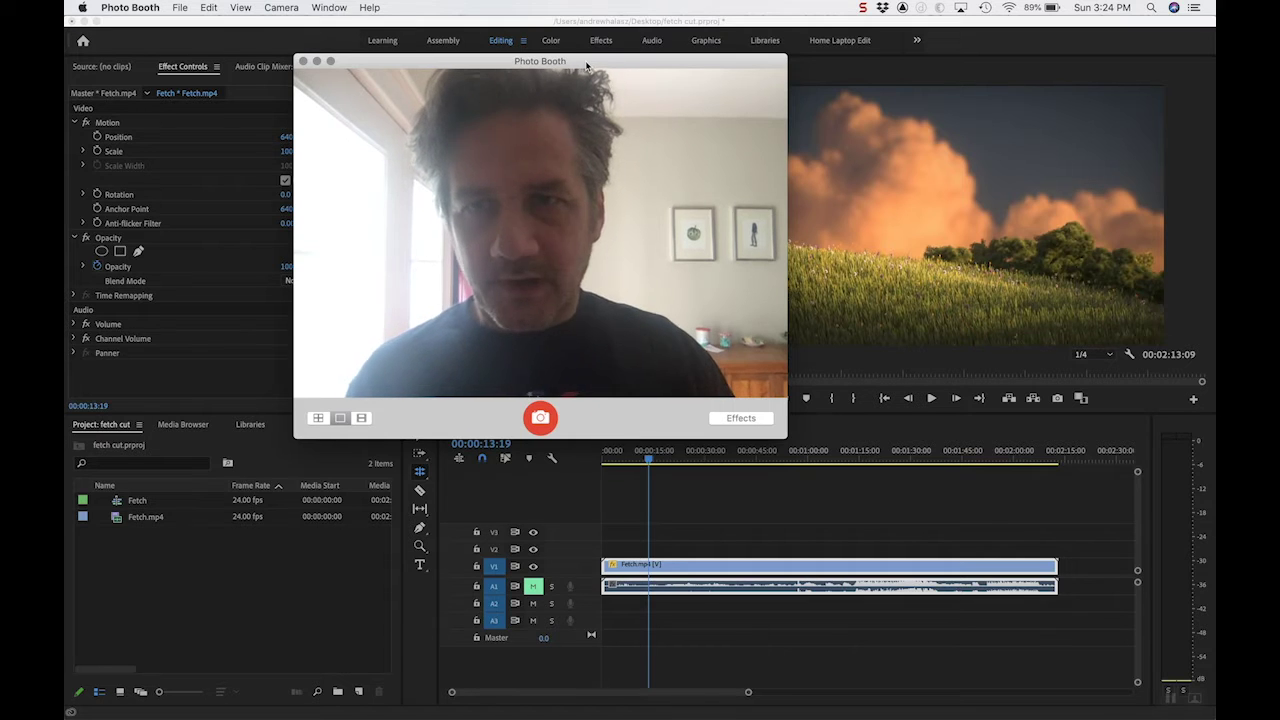
# - Minimize Photo Booth and scrub the Fetch timeline forward to the FETCH title
pyautogui.click(317, 61)
pyautogui.click(648, 457)
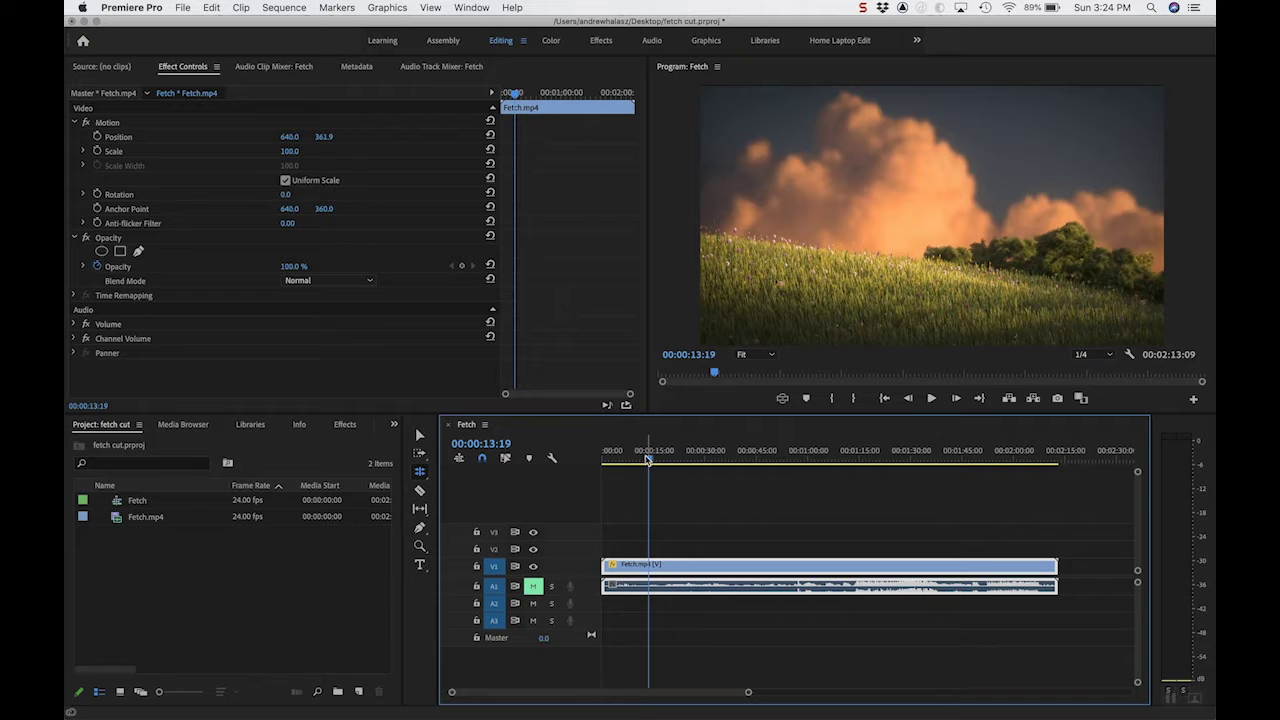
pyautogui.moveTo(648, 461); pyautogui.dragTo(650, 466)
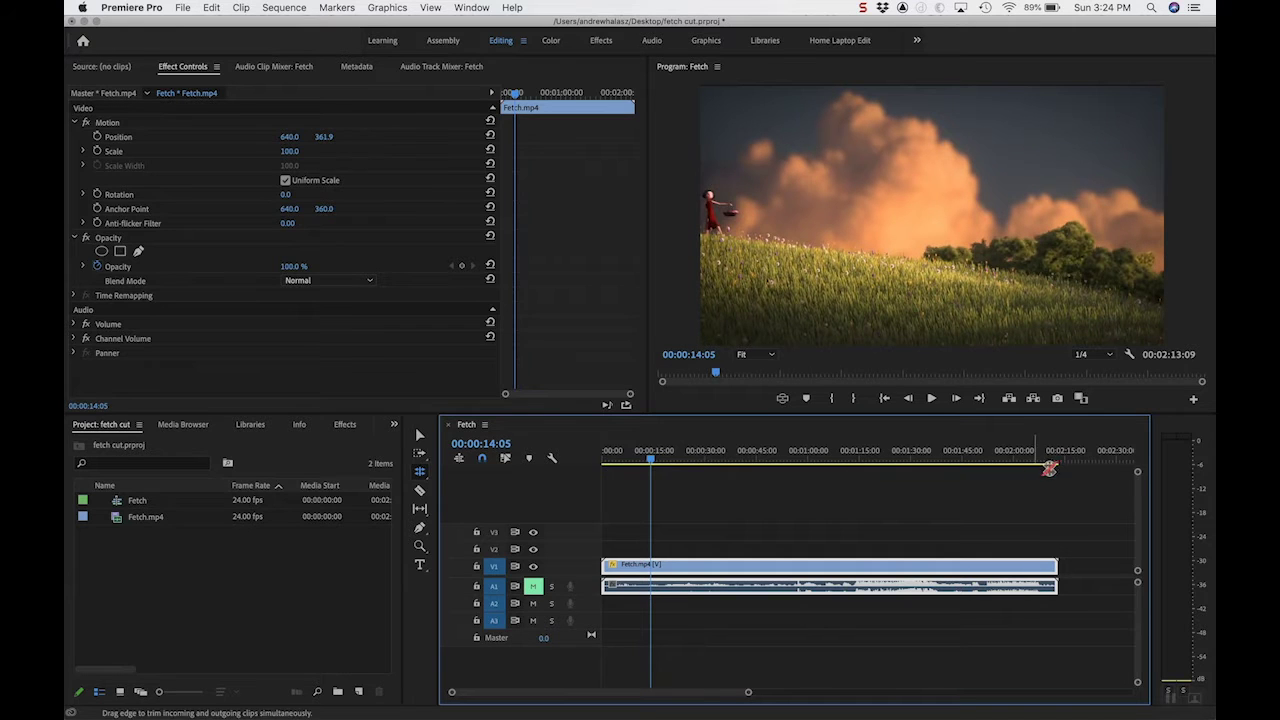
# - Add the Loop Playback button to the Program monitor's transport controls through the Button Editor
pyautogui.click(1194, 402)
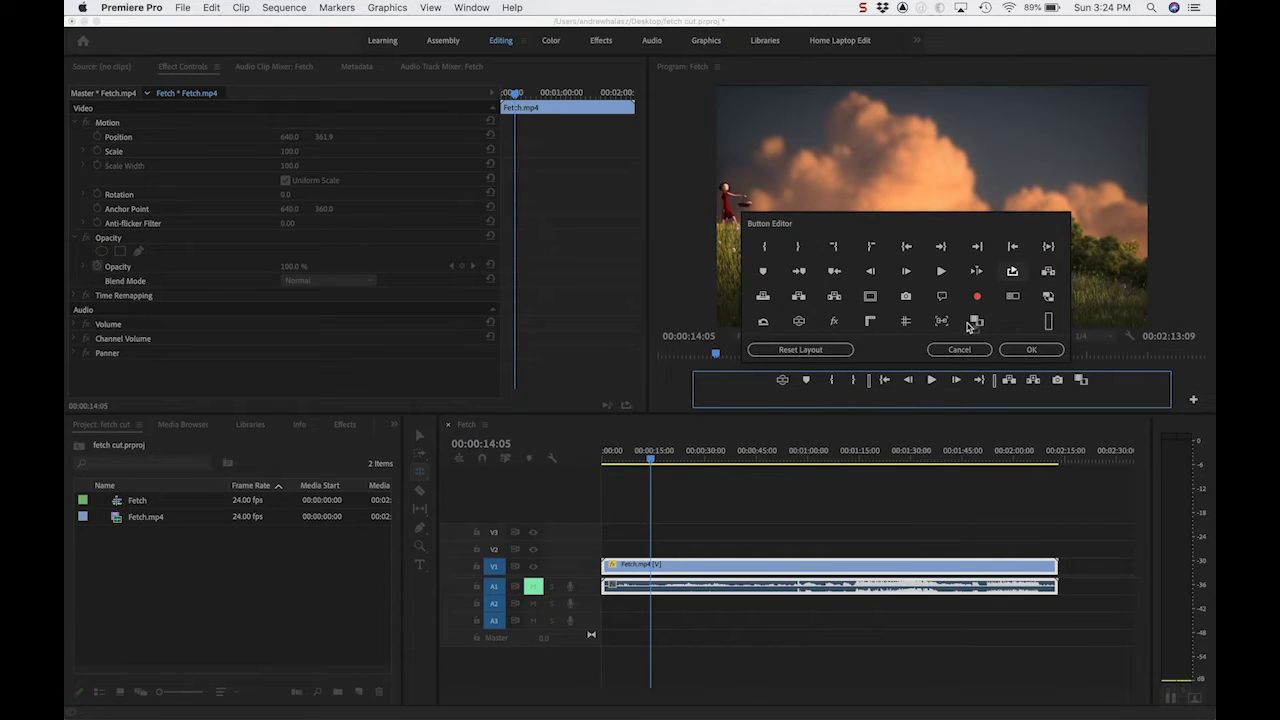
pyautogui.moveTo(968, 326); pyautogui.dragTo(921, 391)
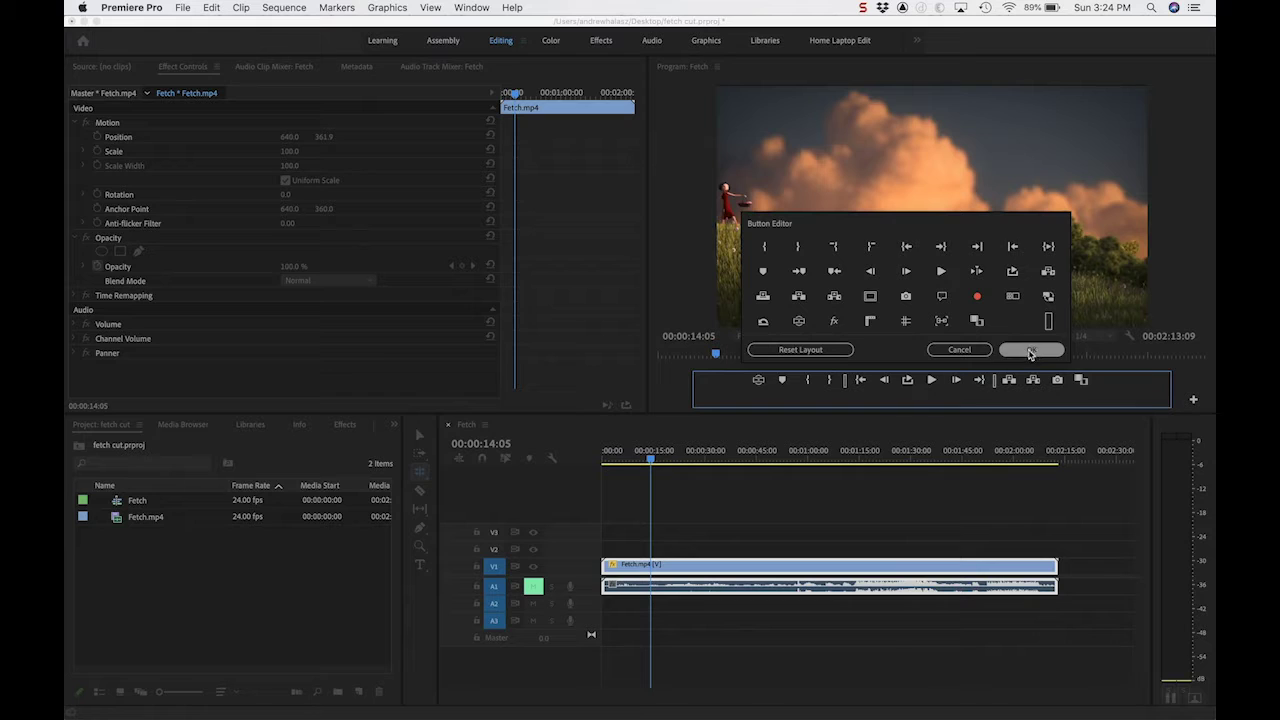
pyautogui.click(1033, 350)
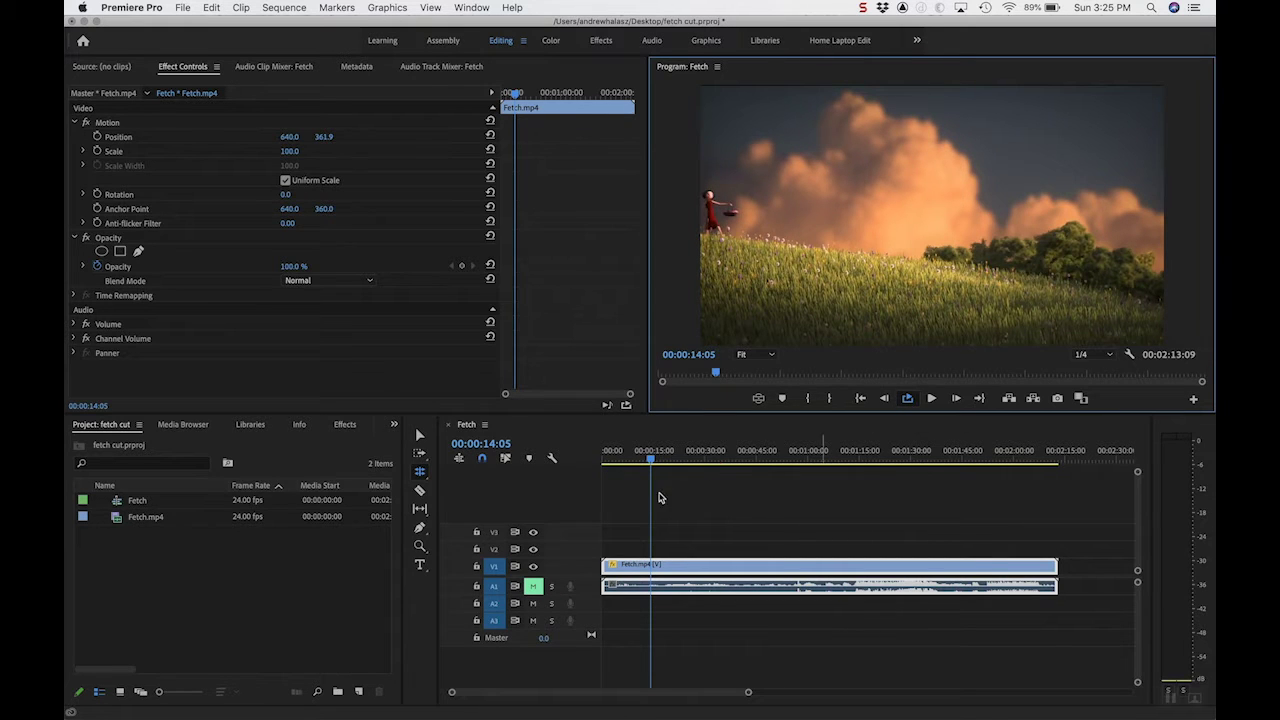
# - Import Foley_ADR_Beeps.wav and place it on audio track A2 near the 00:00:13:19 playhead
pyautogui.press('n')
pyautogui.click(648, 452)
pyautogui.click(185, 8)
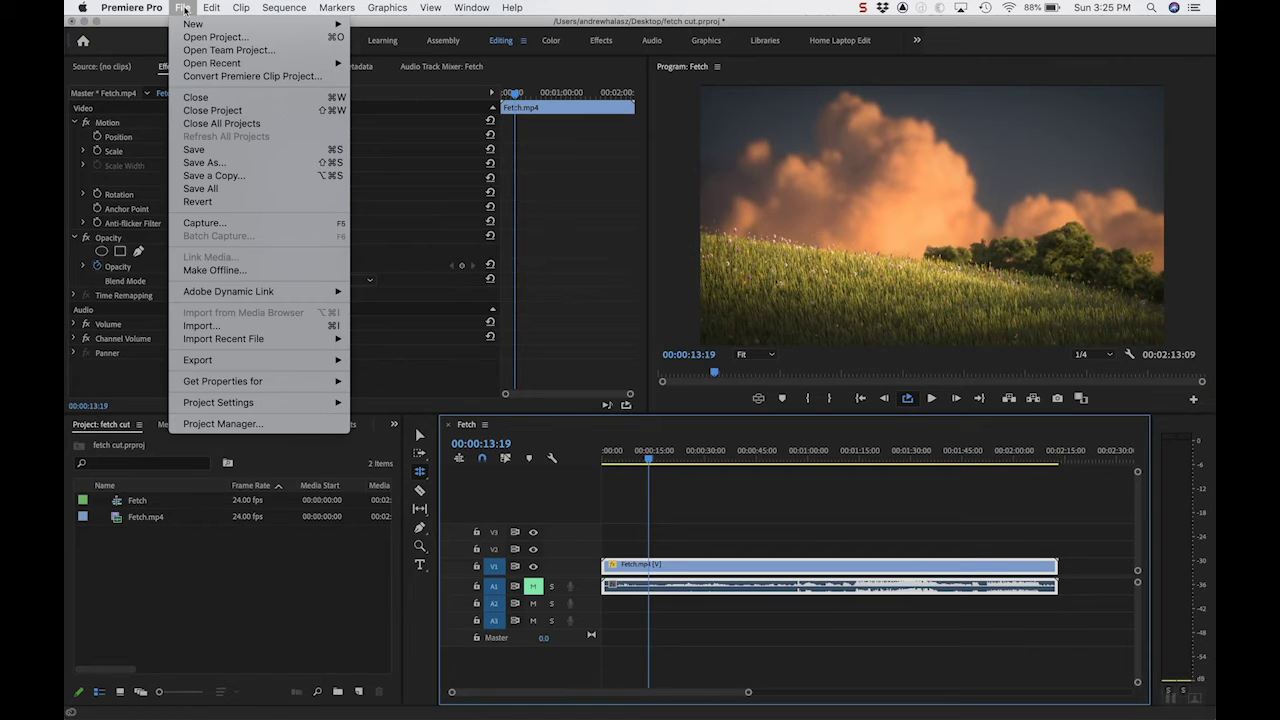
pyautogui.click(212, 327)
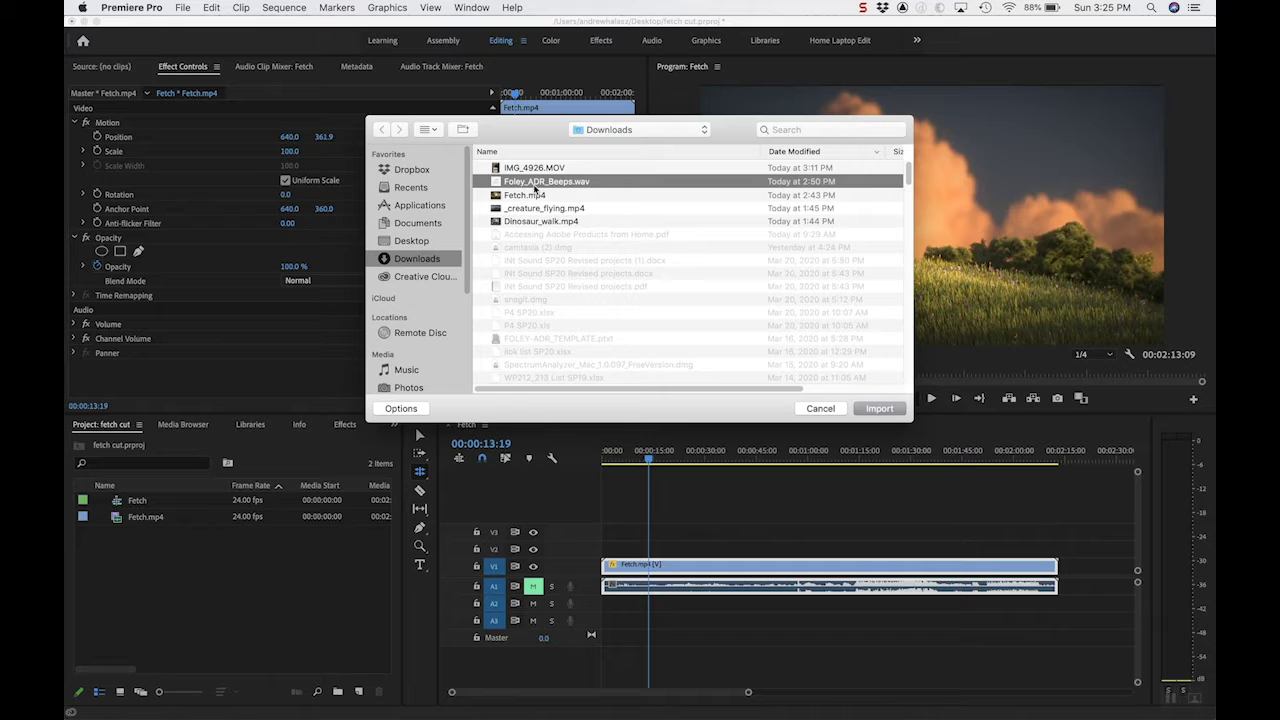
pyautogui.click(892, 411)
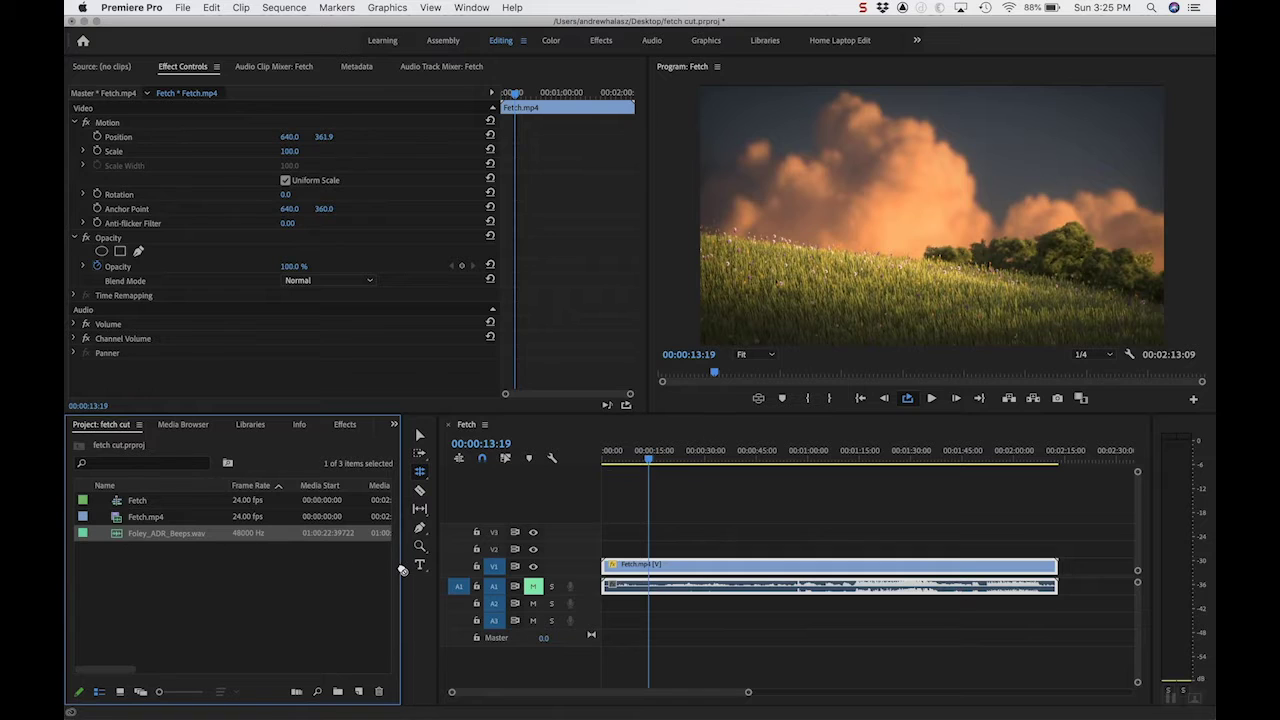
pyautogui.moveTo(487, 569); pyautogui.dragTo(652, 604)
# - Slide the Foley clip about a second earlier, then play it back from 00:00:11:03 to 00:00:16:00
pyautogui.press('=')
pyautogui.press('=')
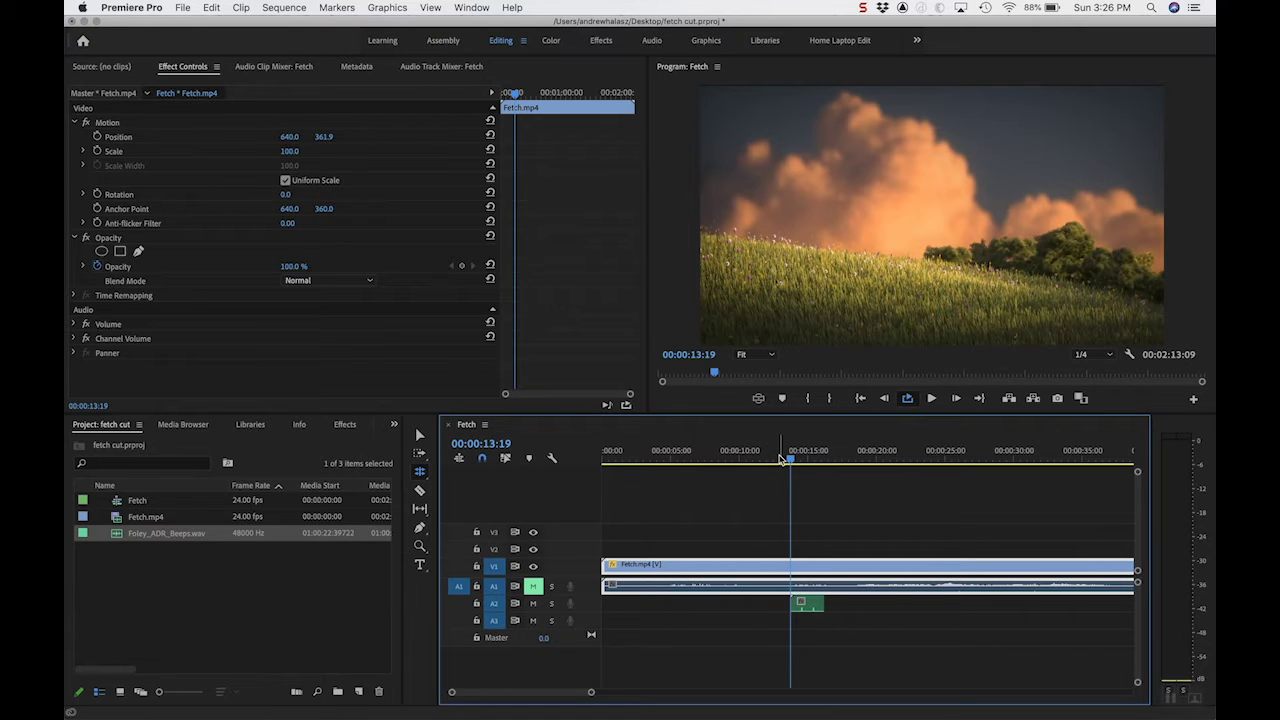
pyautogui.moveTo(768, 462); pyautogui.dragTo(796, 477)
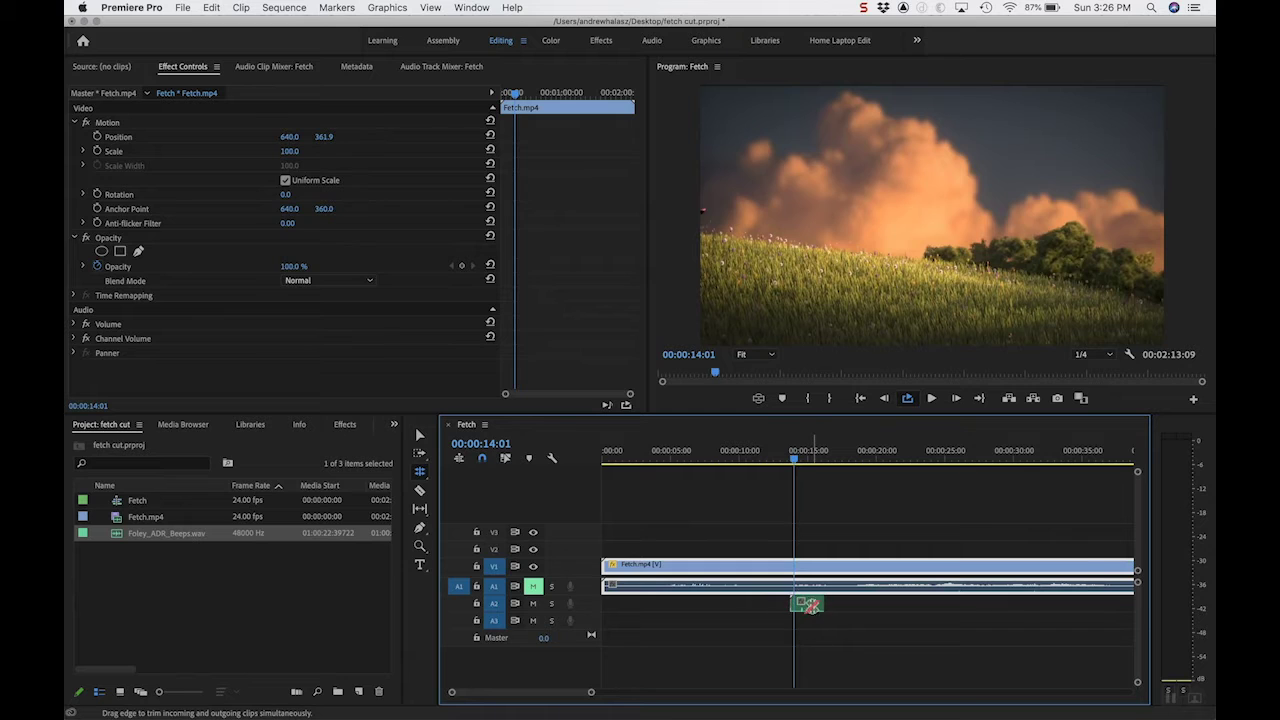
pyautogui.press('v')
pyautogui.moveTo(806, 602); pyautogui.dragTo(793, 607)
pyautogui.click(752, 451)
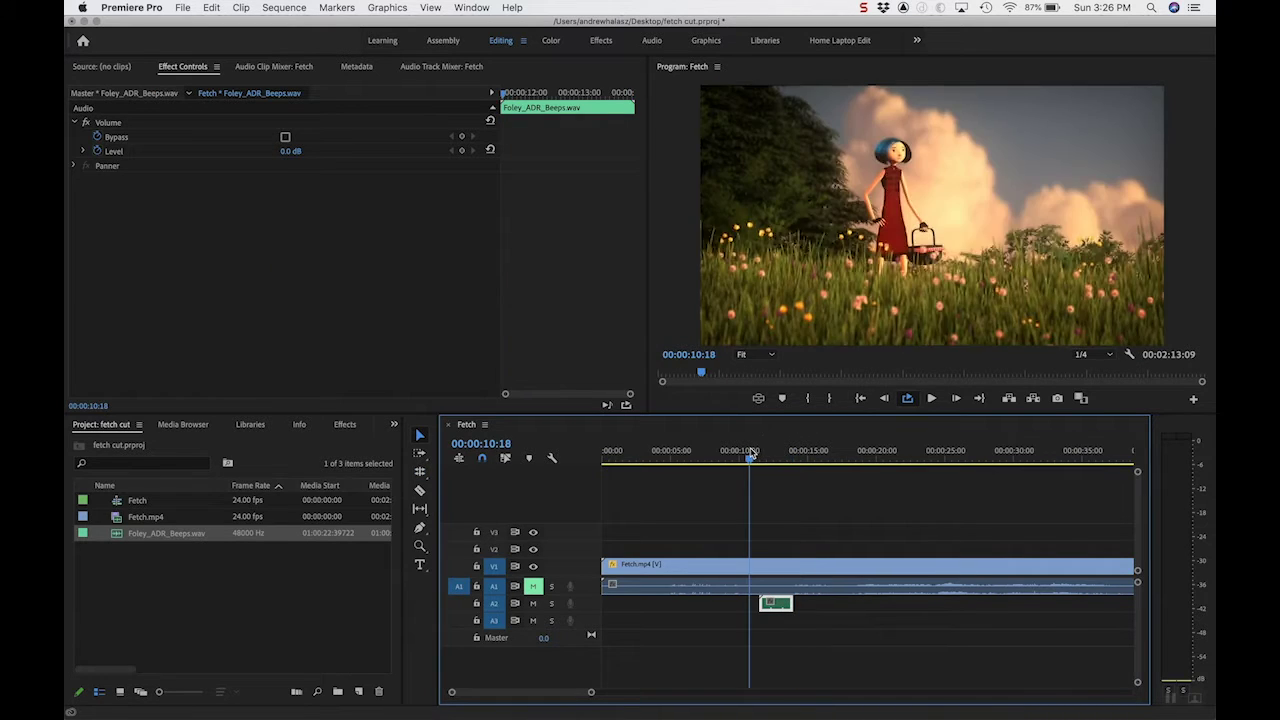
pyautogui.press('space')
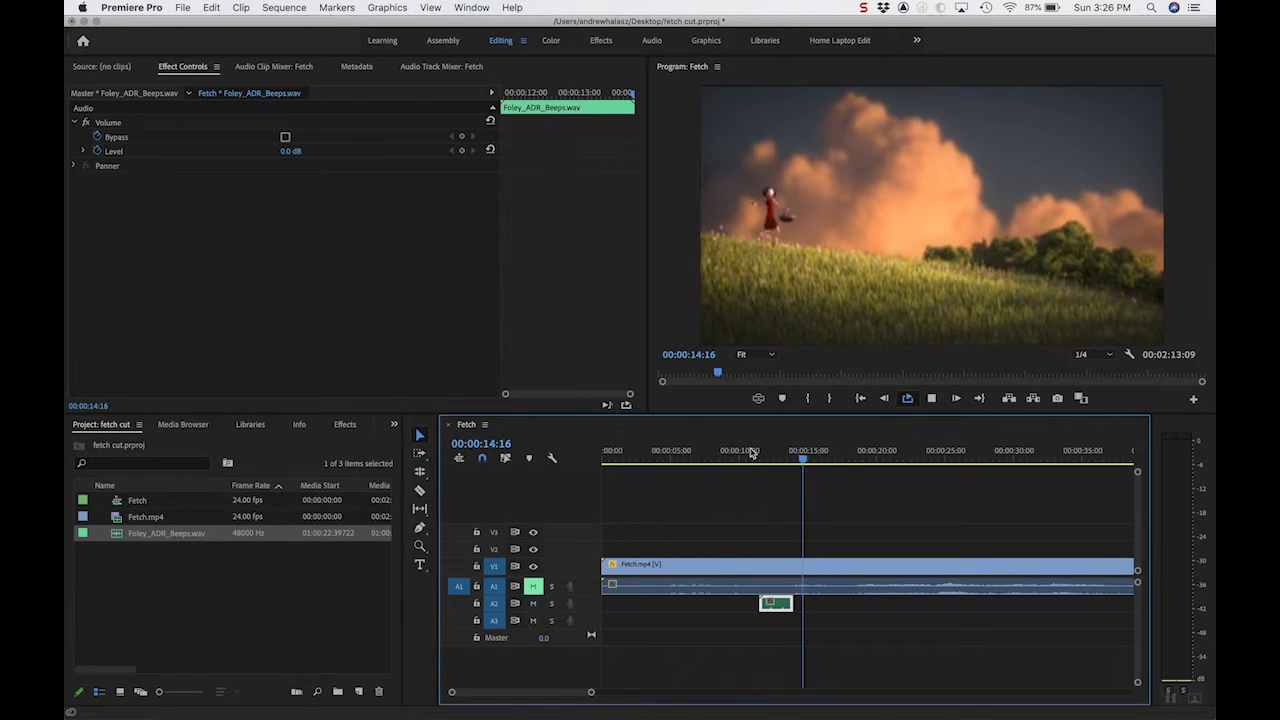
pyautogui.press('space')
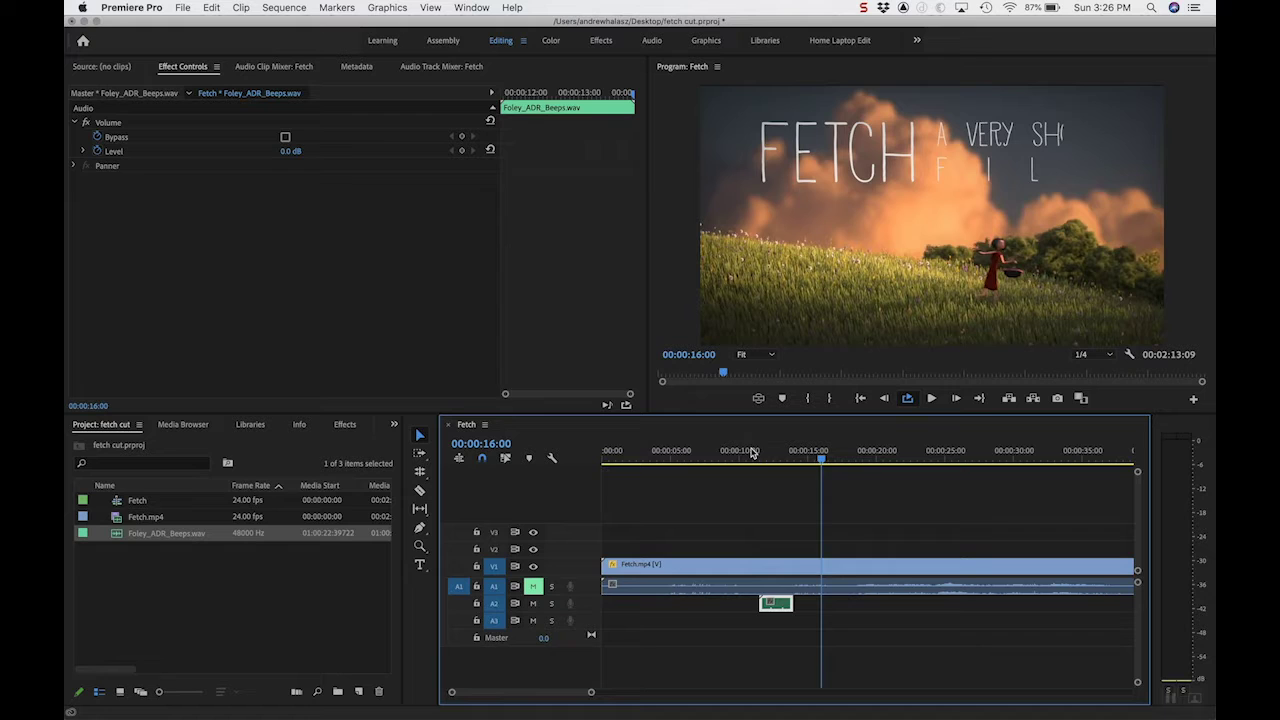
# - Mark an in point at 00:00:11:11 and an out point at 00:00:20:02, then play the range
pyautogui.click(758, 458)
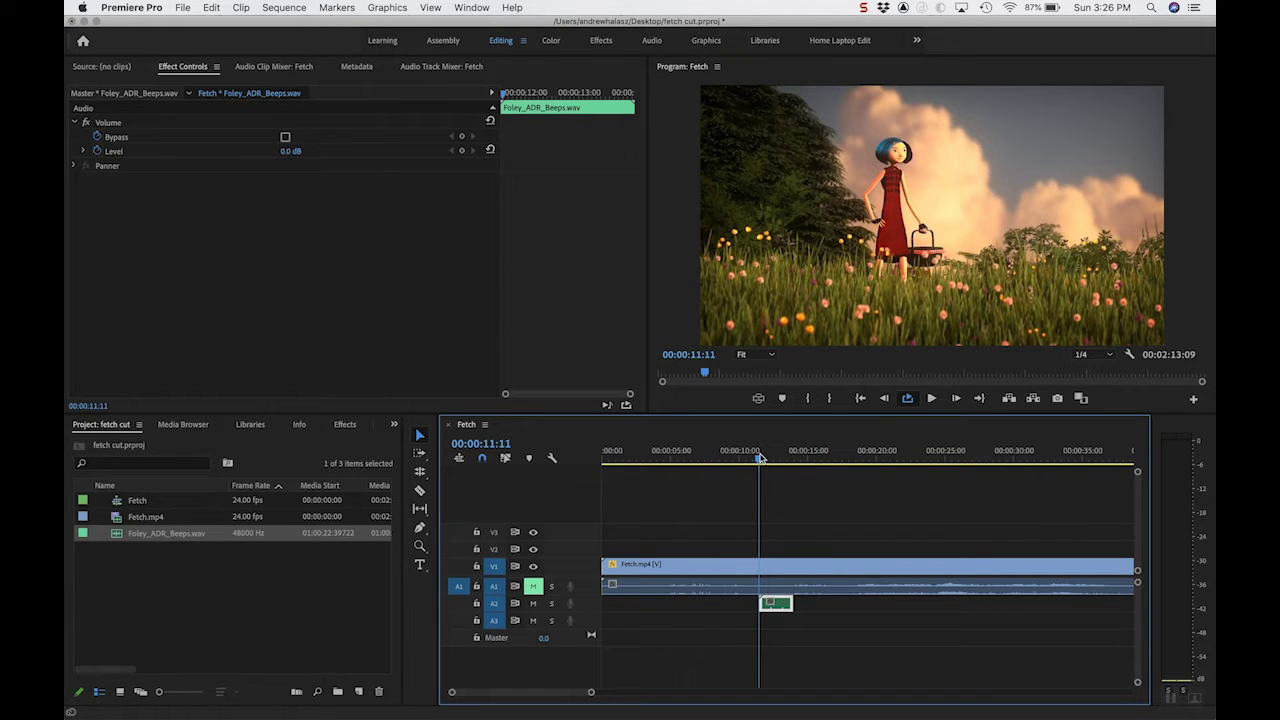
pyautogui.press('i')
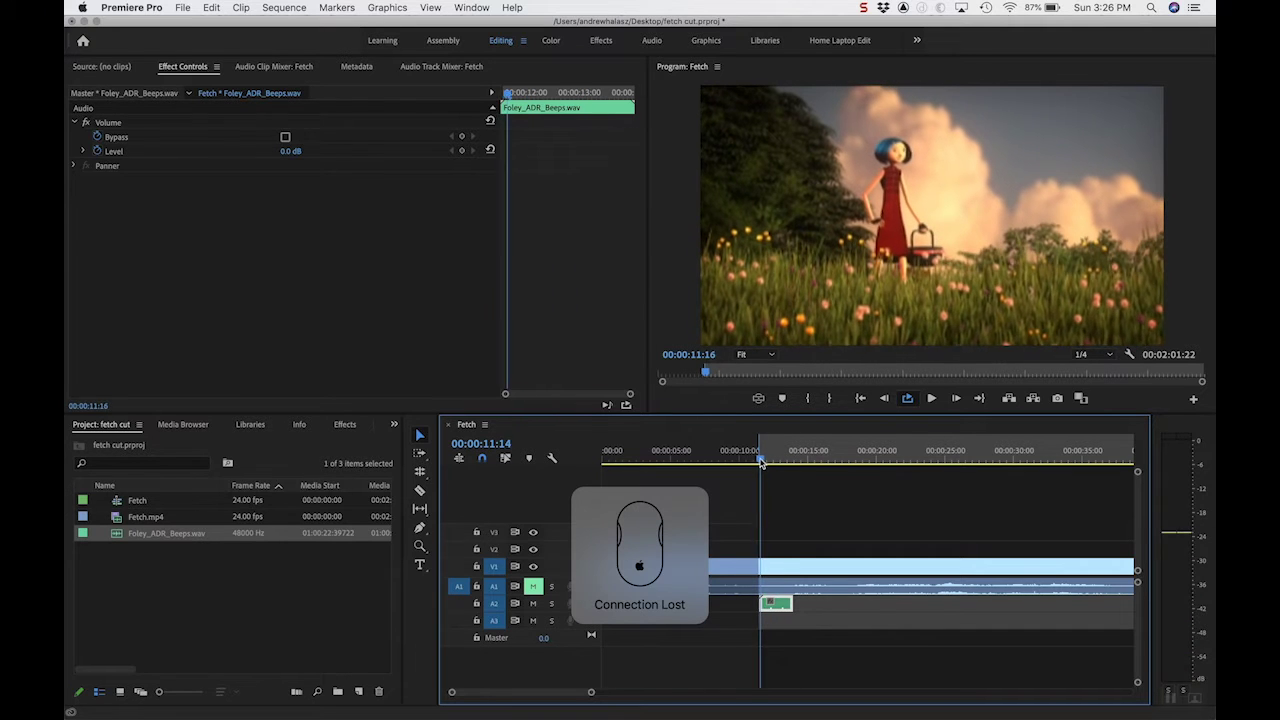
pyautogui.moveTo(760, 462); pyautogui.dragTo(793, 461)
pyautogui.press('o')
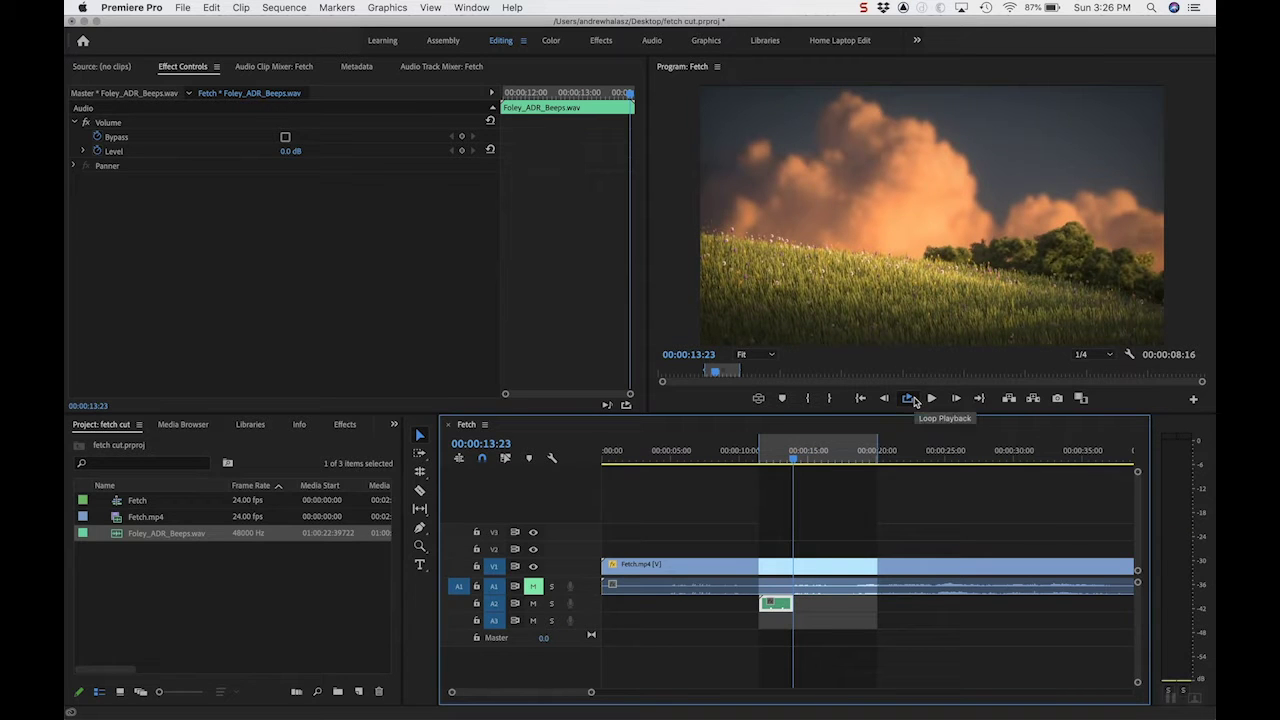
pyautogui.click(931, 398)
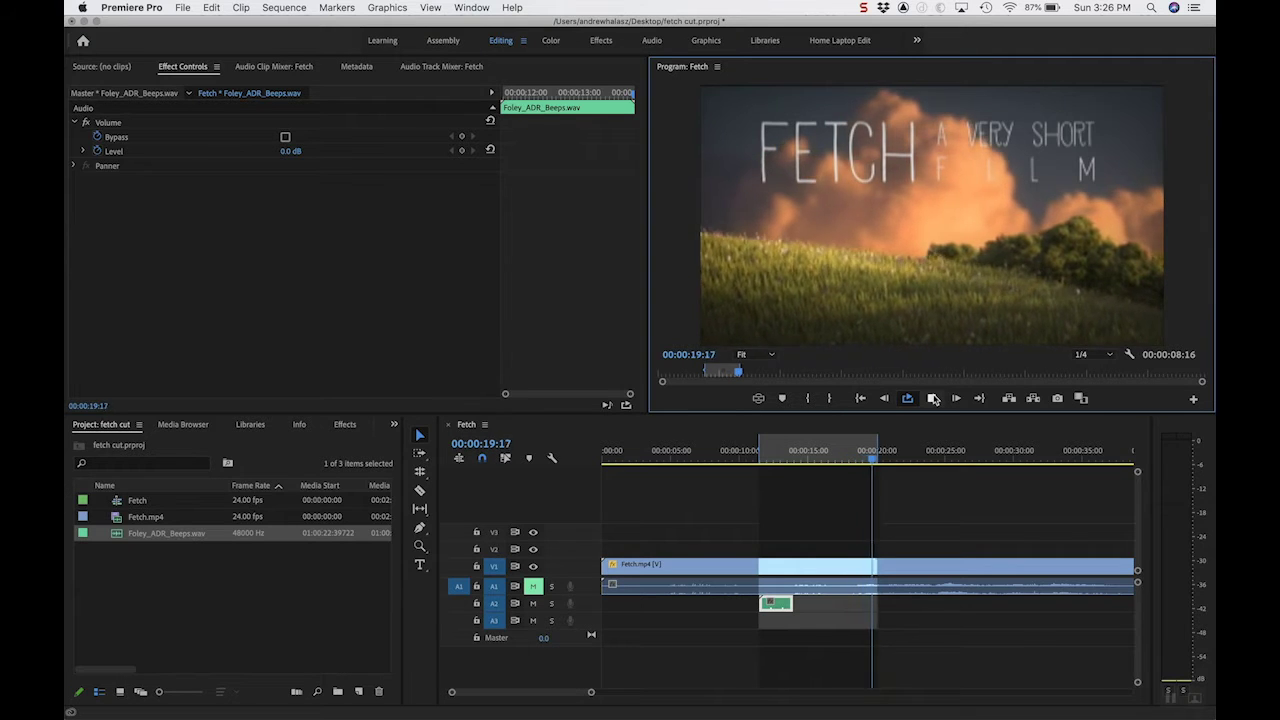
pyautogui.click(933, 398)
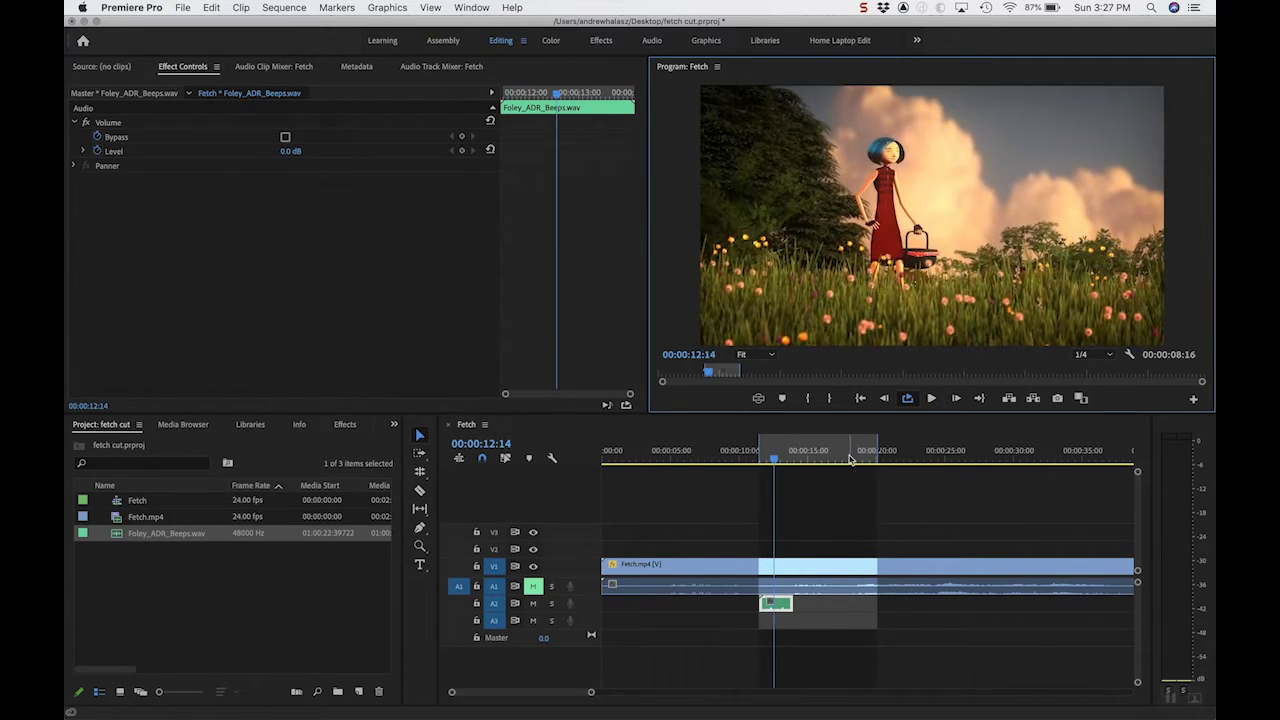
pyautogui.click(857, 457)
# - Pull the out point back to 00:00:19:01 and replay the shortened range from its start
pyautogui.press('Right')
pyautogui.press('Right')
pyautogui.press('Right')
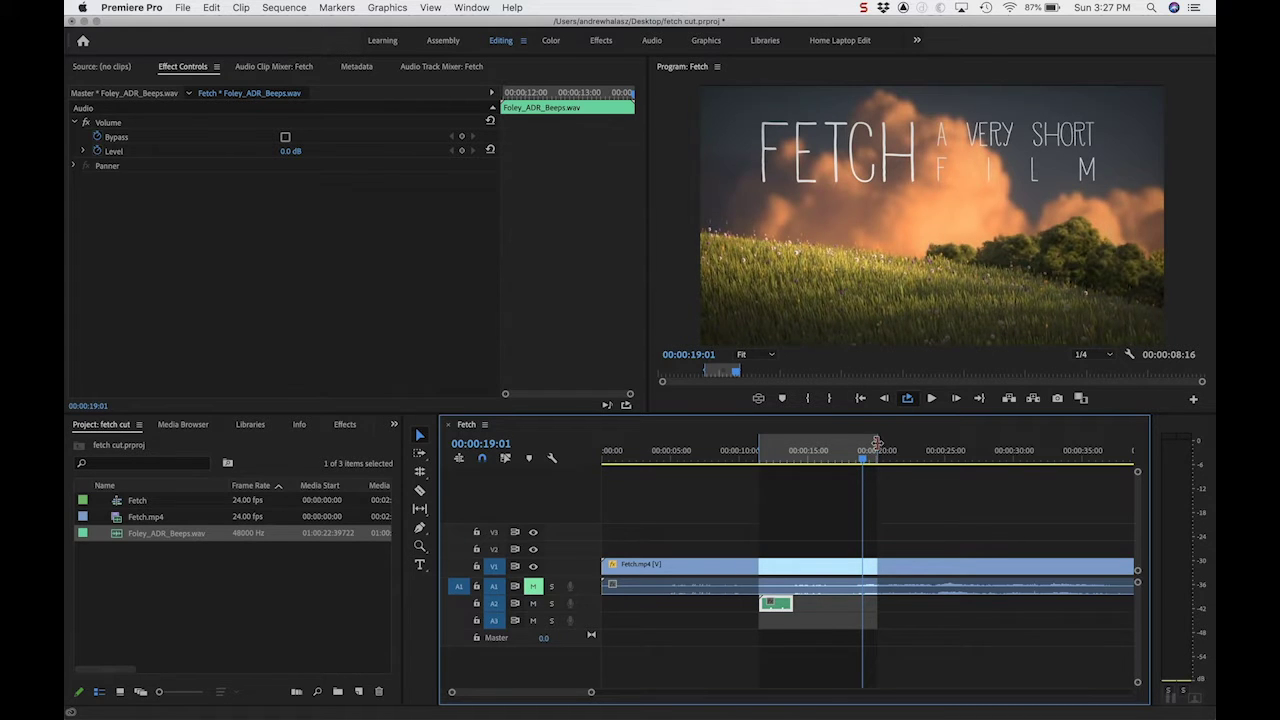
pyautogui.moveTo(877, 443); pyautogui.dragTo(867, 443)
pyautogui.moveTo(782, 453); pyautogui.dragTo(766, 453)
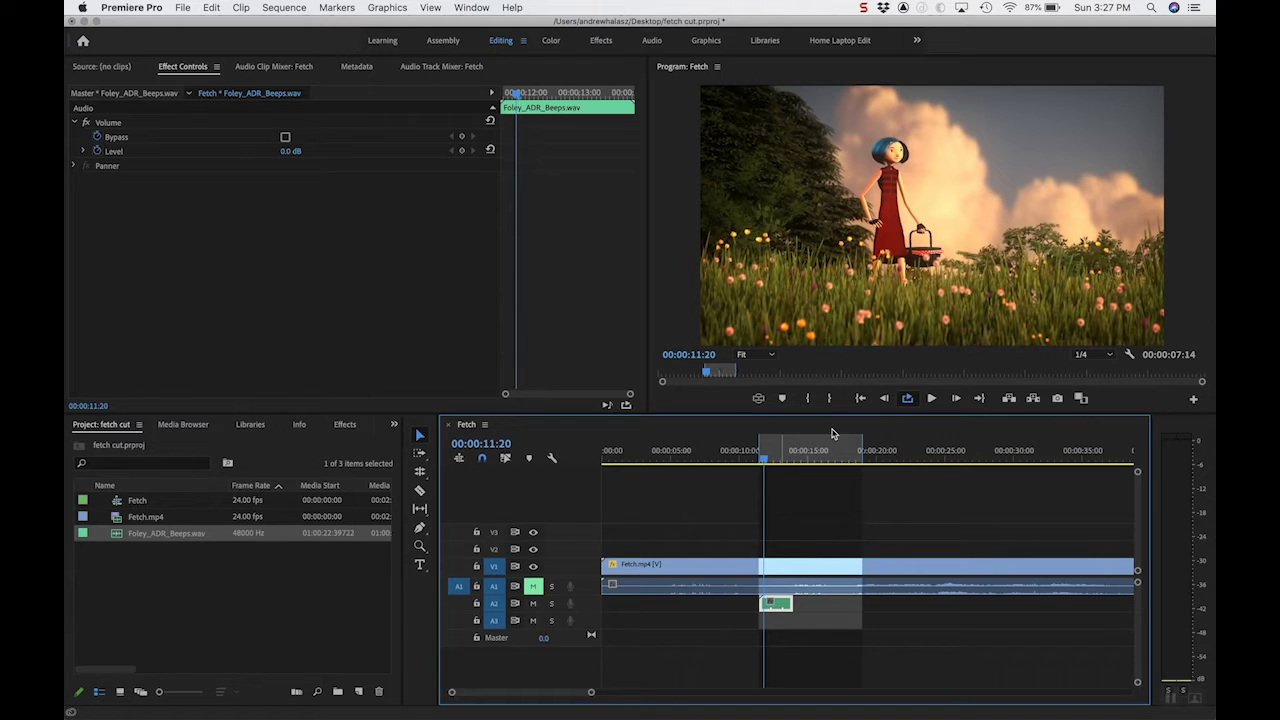
pyautogui.click(931, 399)
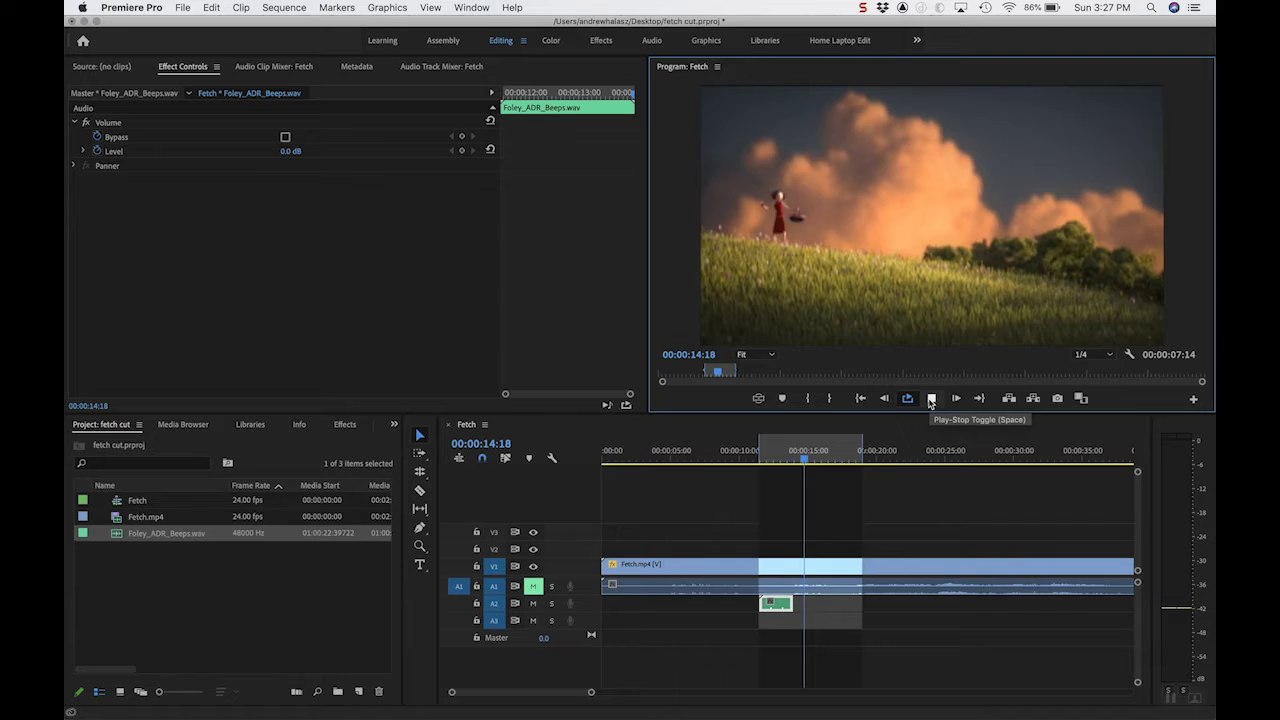
pyautogui.click(931, 399)
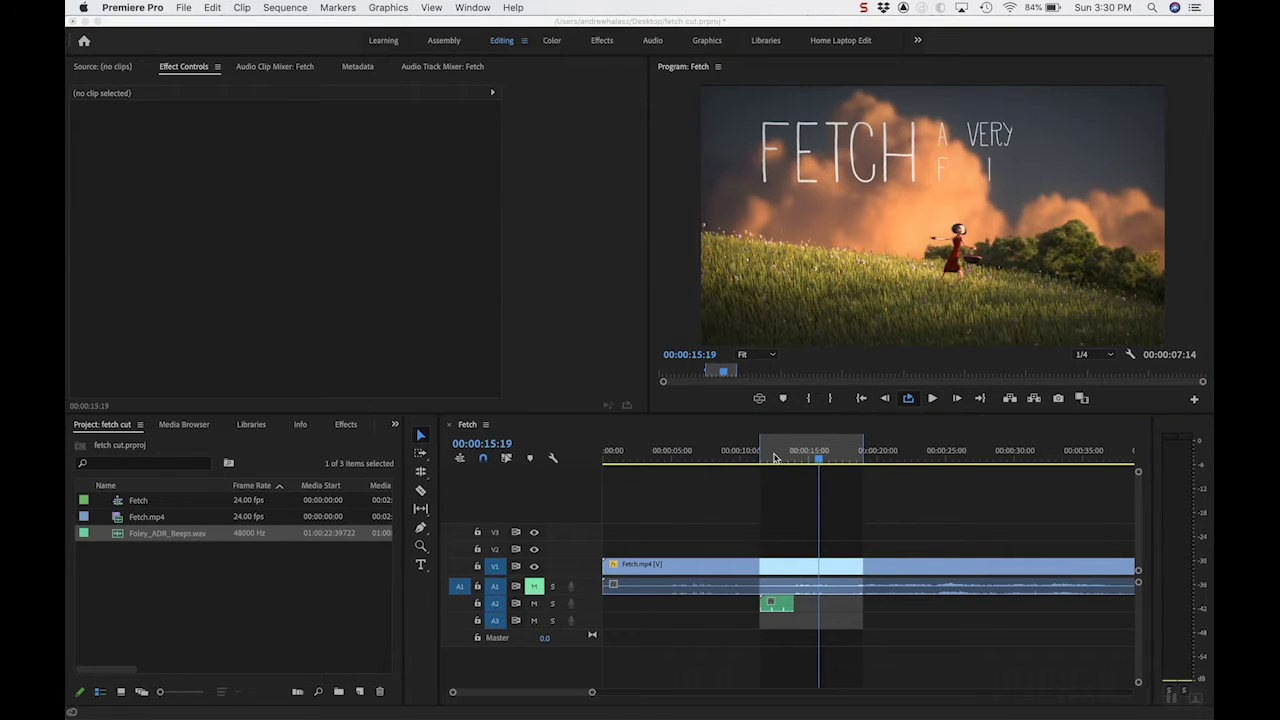
pyautogui.click(774, 457)
pyautogui.moveTo(766, 457); pyautogui.dragTo(795, 457)
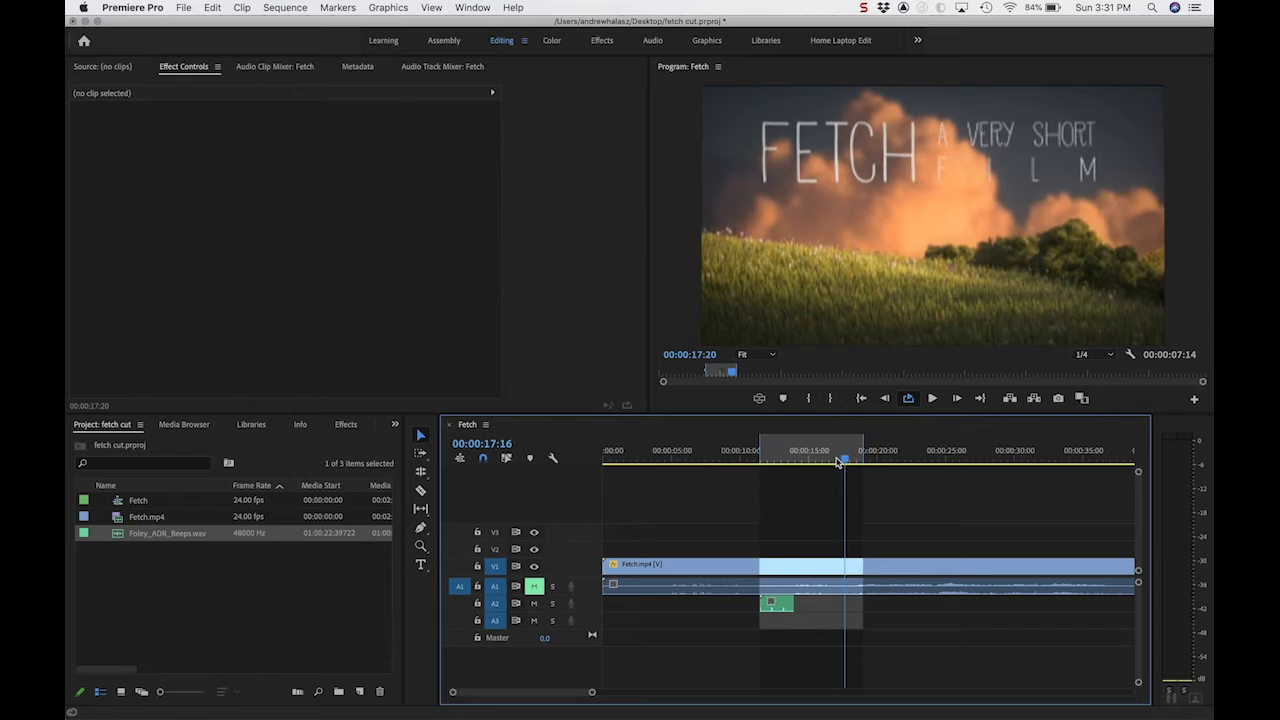
pyautogui.moveTo(838, 461); pyautogui.dragTo(759, 466)
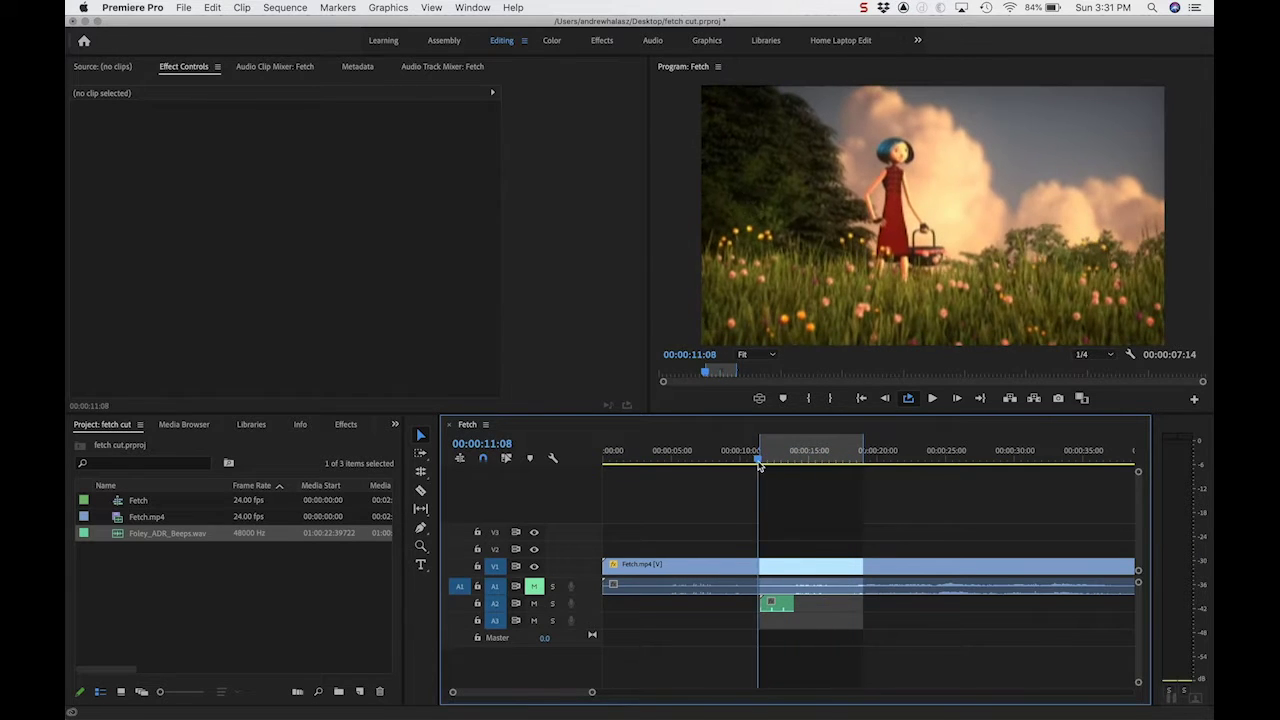
pyautogui.click(934, 399)
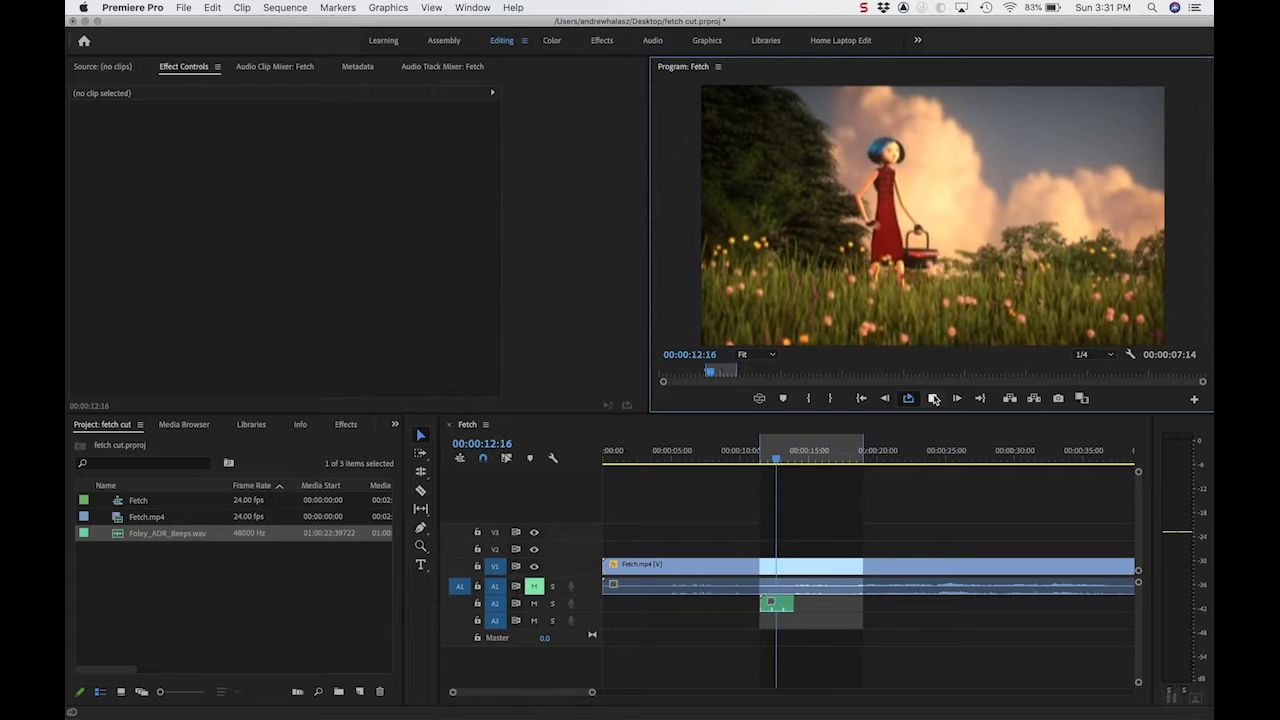
pyautogui.press('XF86AudioRaiseVolume')
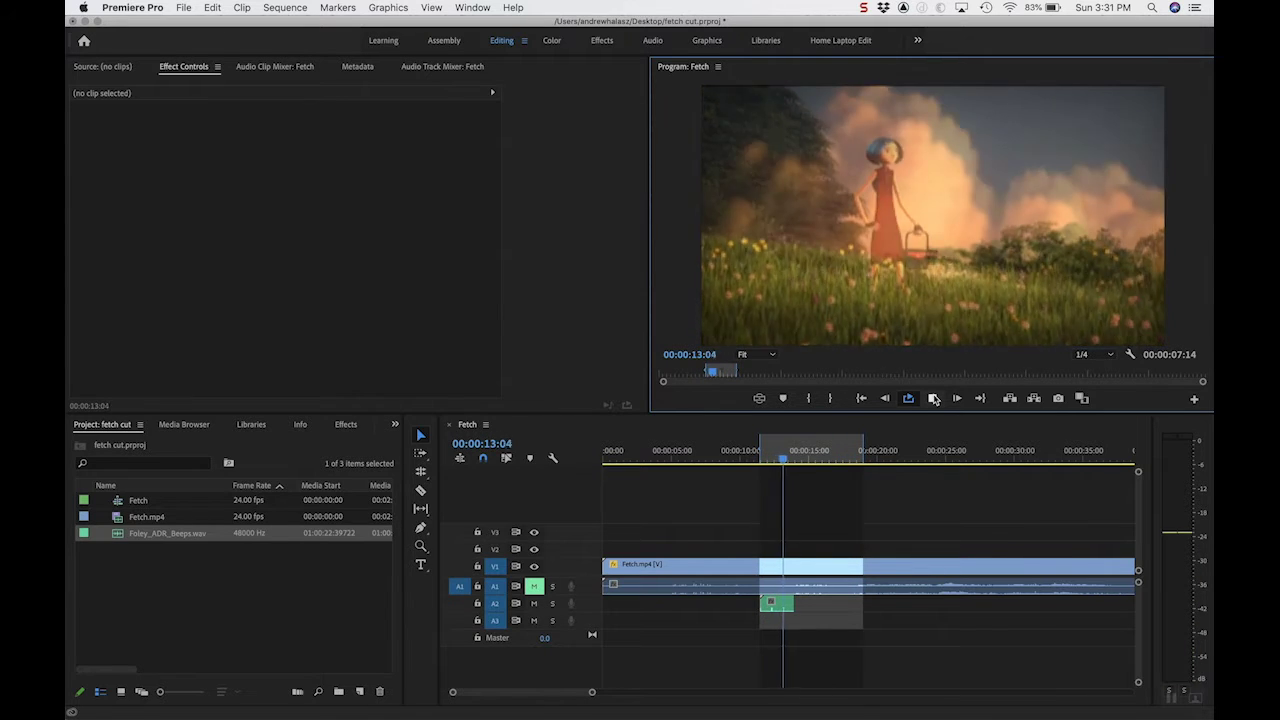
pyautogui.press('space')
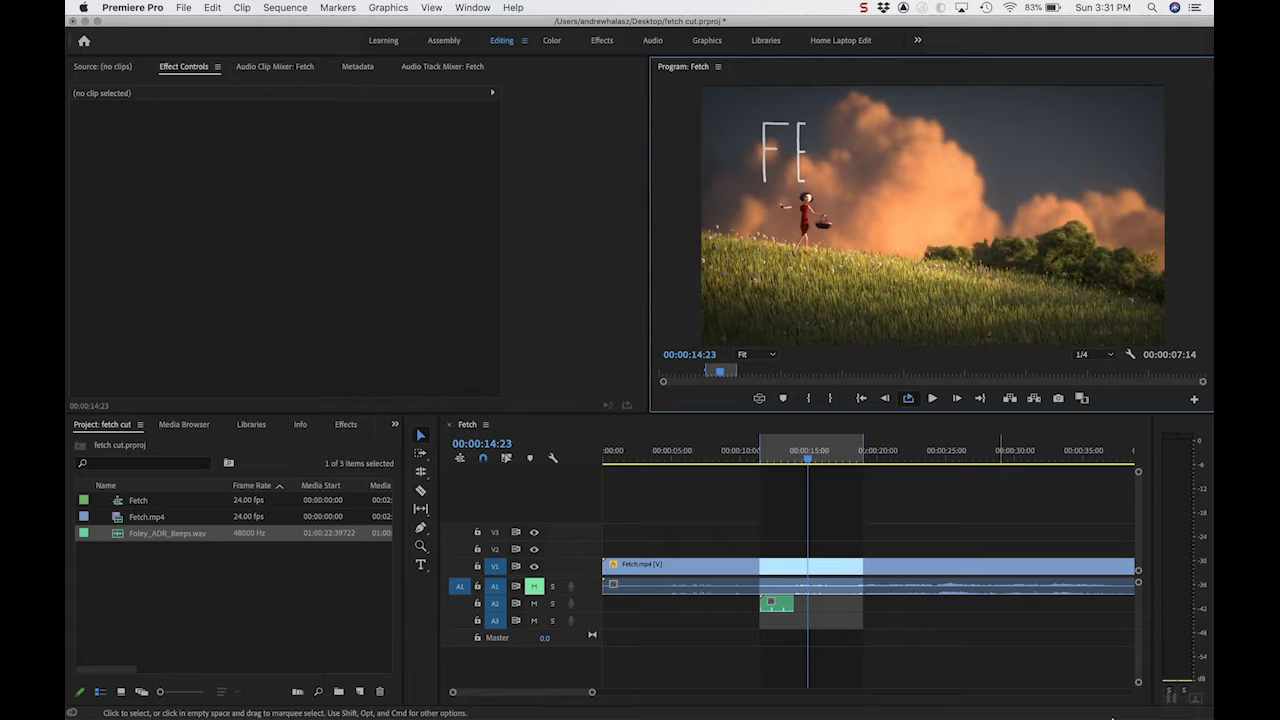
# - Launch Photo Booth from the Dock over the Fetch project
pyautogui.click(1114, 694)
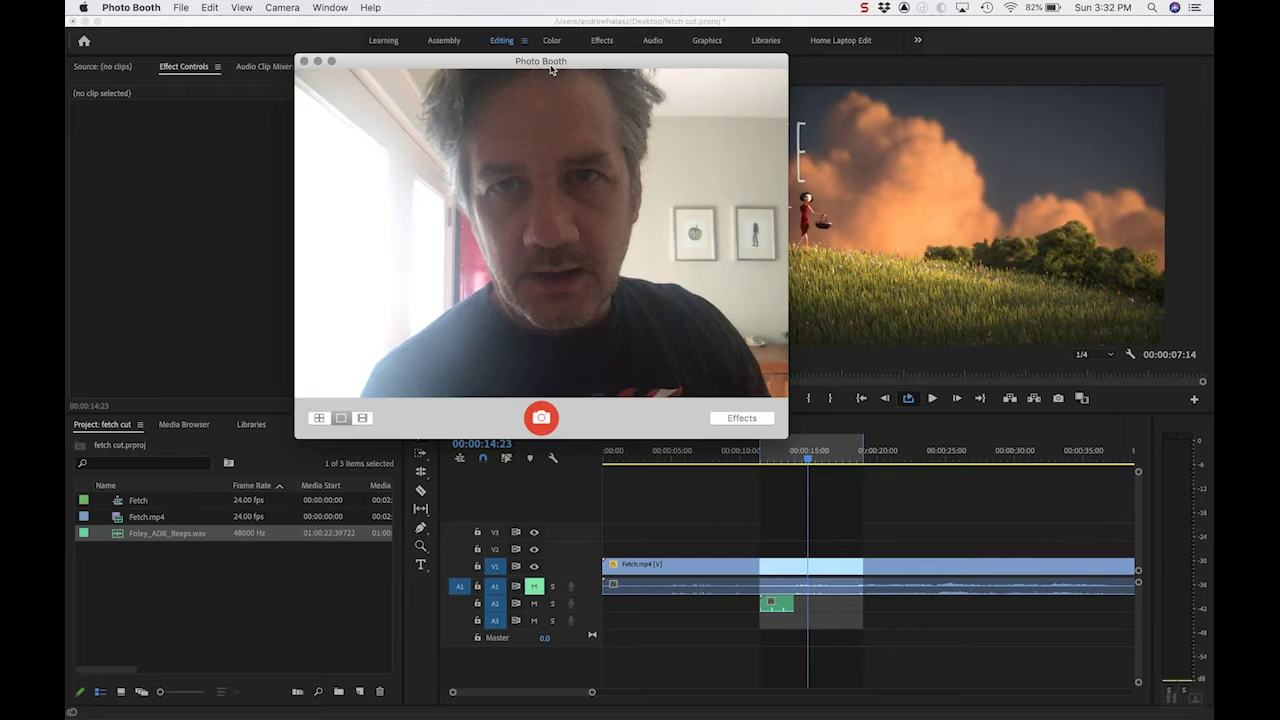
pyautogui.moveTo(550, 68); pyautogui.dragTo(340, 70)
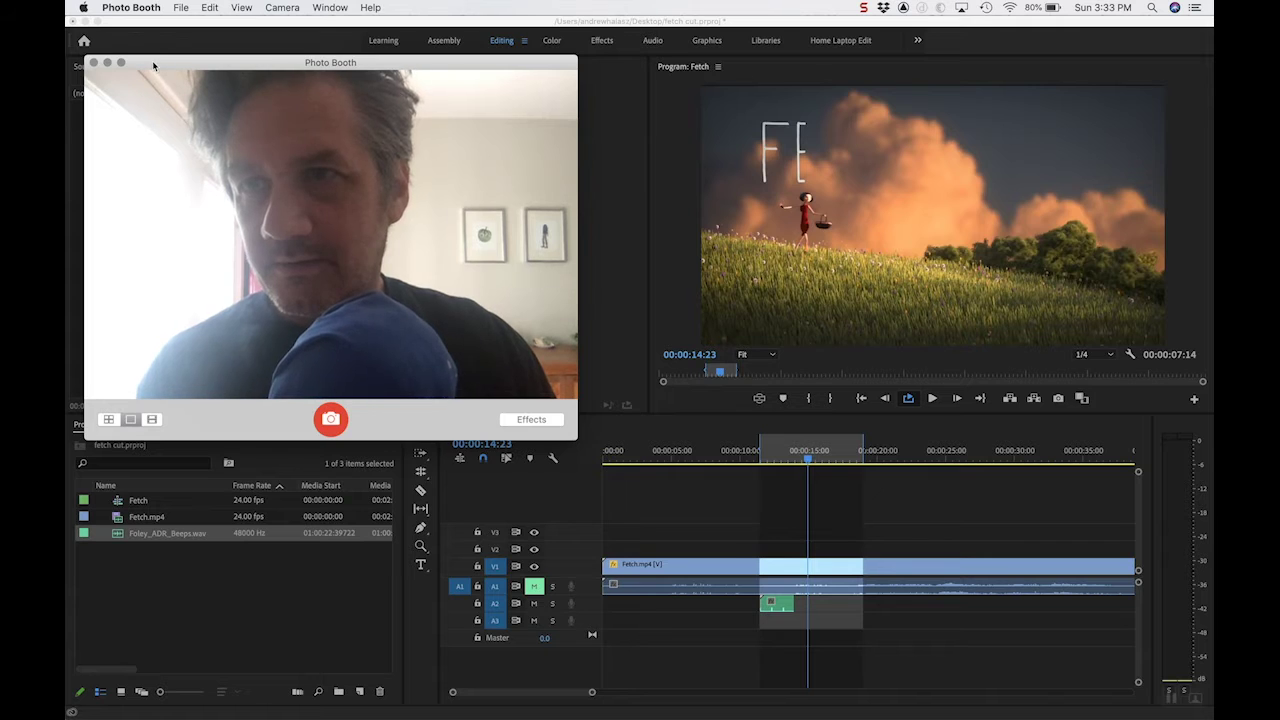
pyautogui.moveTo(153, 65); pyautogui.dragTo(452, 247)
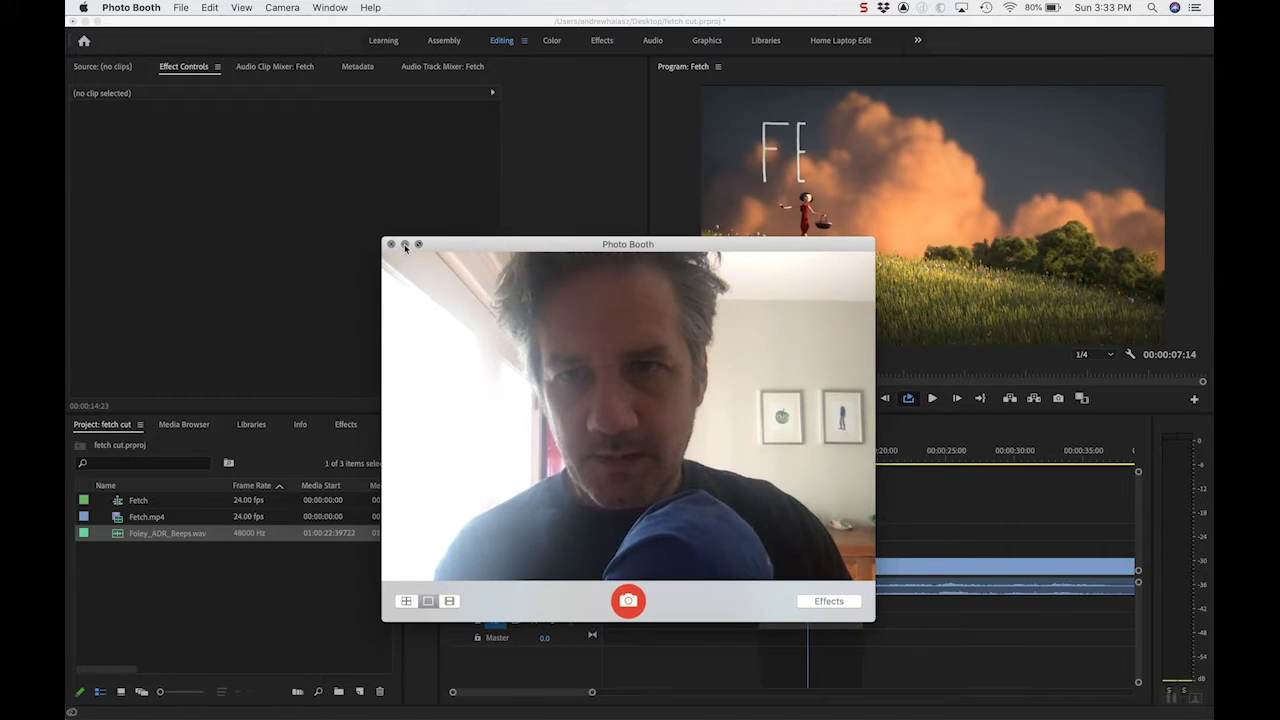
# - Minimize Photo Booth, then play the Fetch sequence's marked range through the title and stop
pyautogui.click(405, 244)
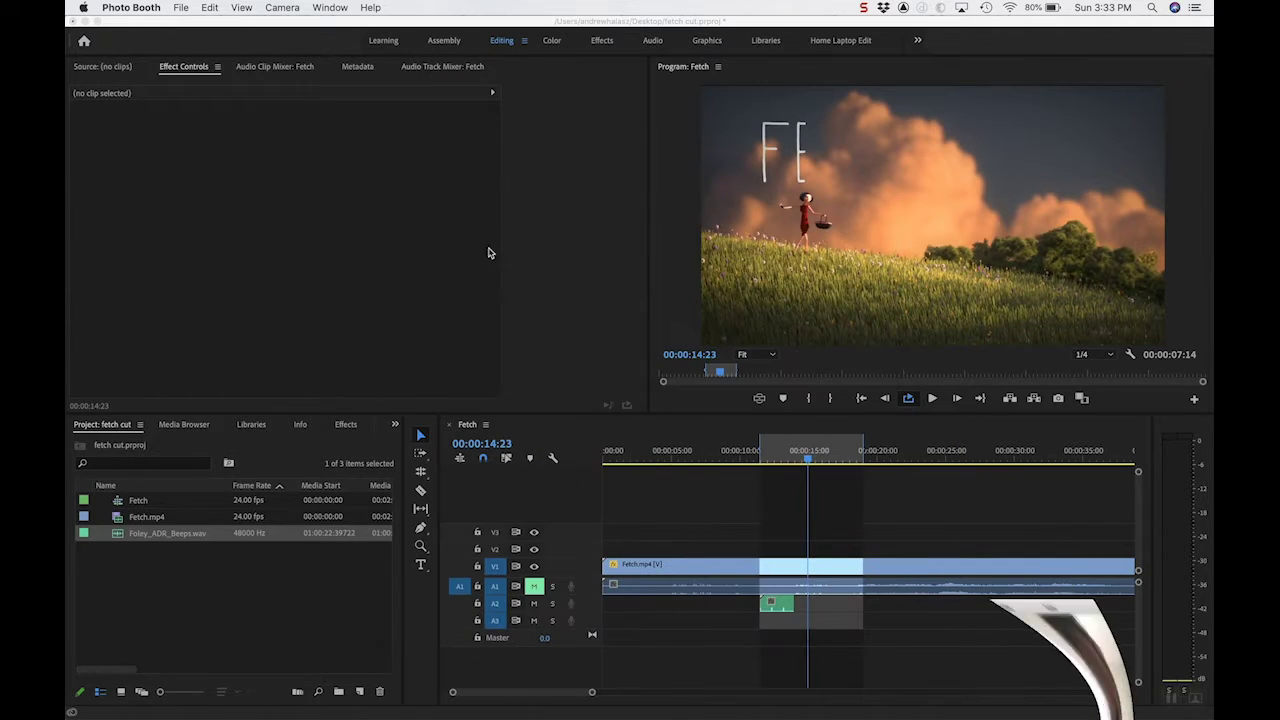
pyautogui.click(932, 401)
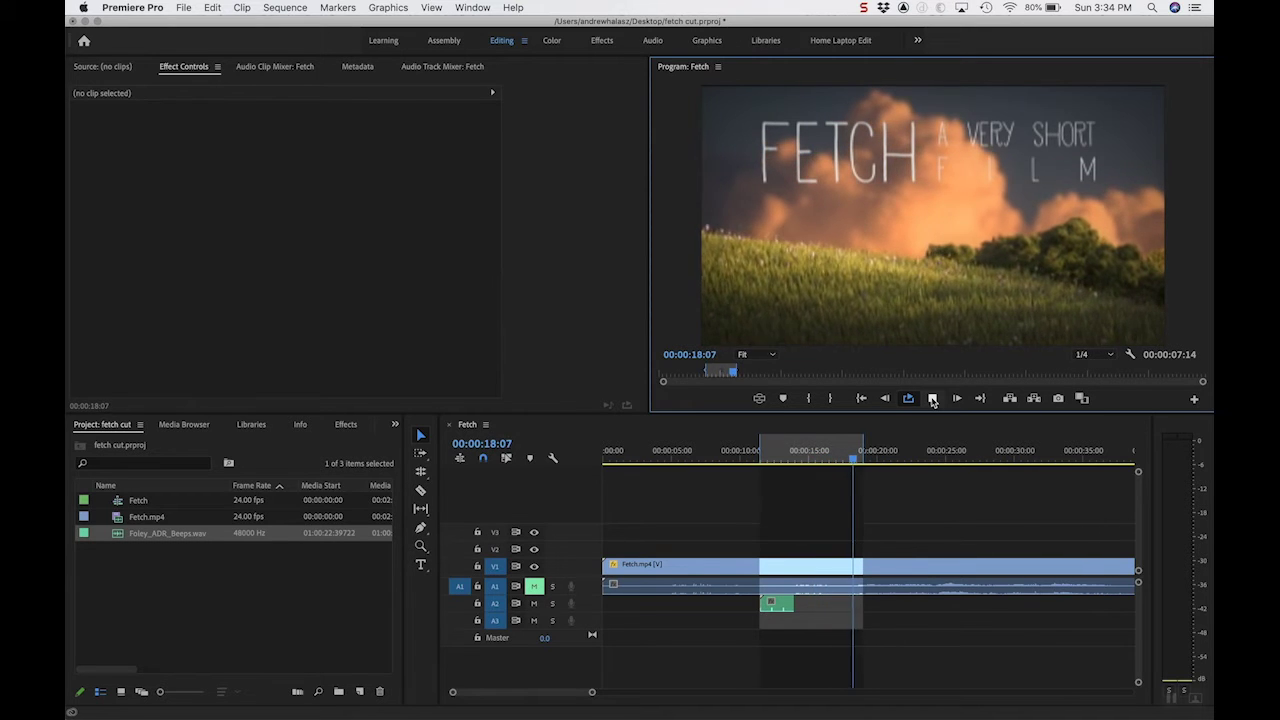
pyautogui.click(932, 398)
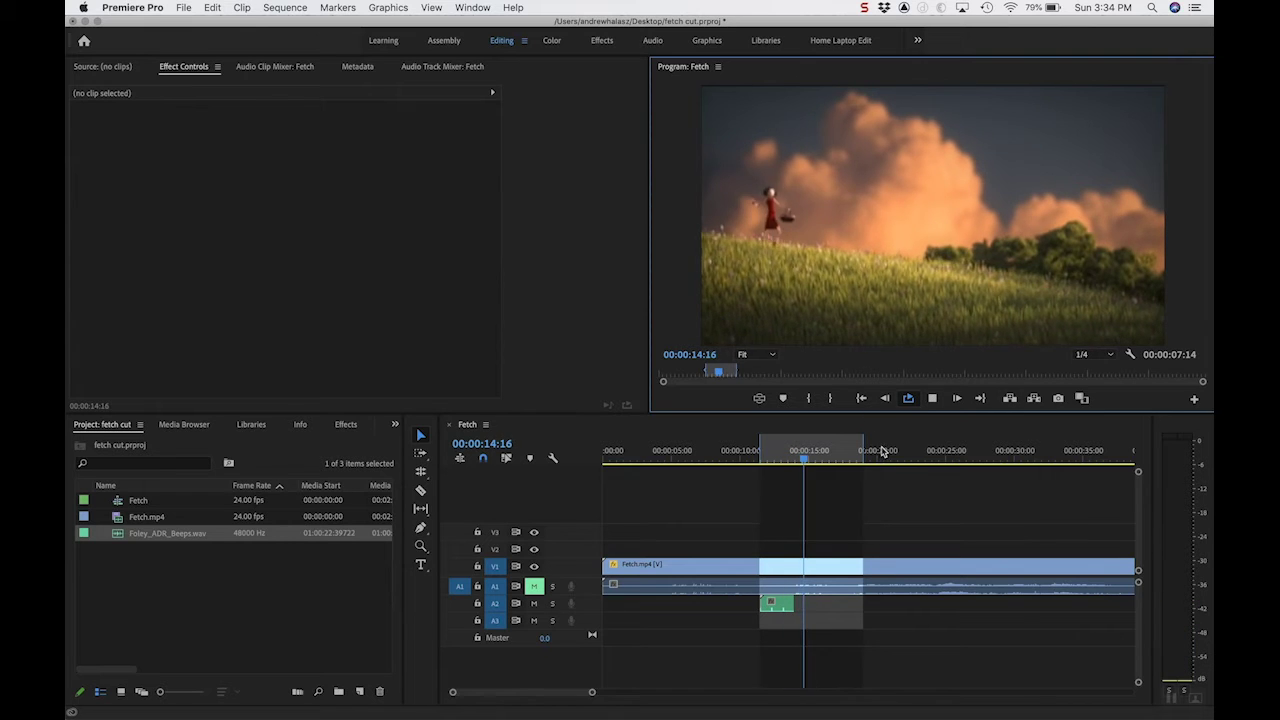
# - Park the playhead at 00:00:14:18, then accept the first AirDropped recording and close its preview
pyautogui.click(808, 456)
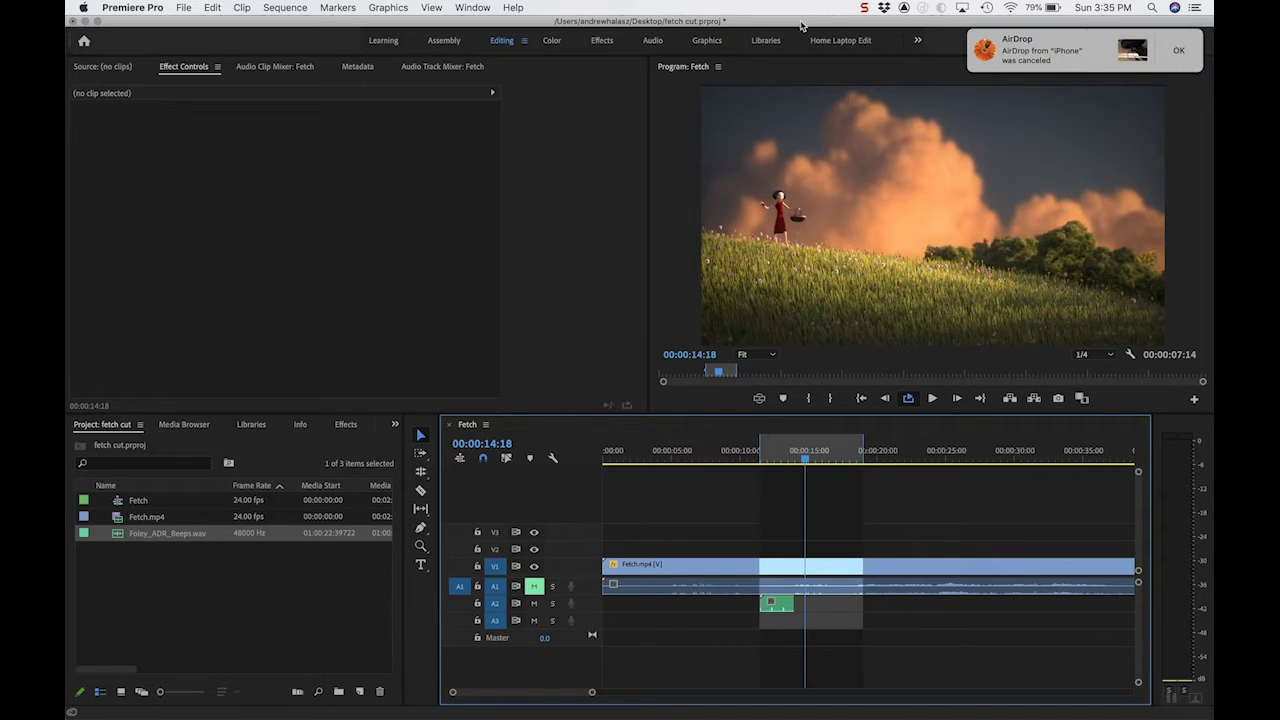
pyautogui.moveTo(734, 714)
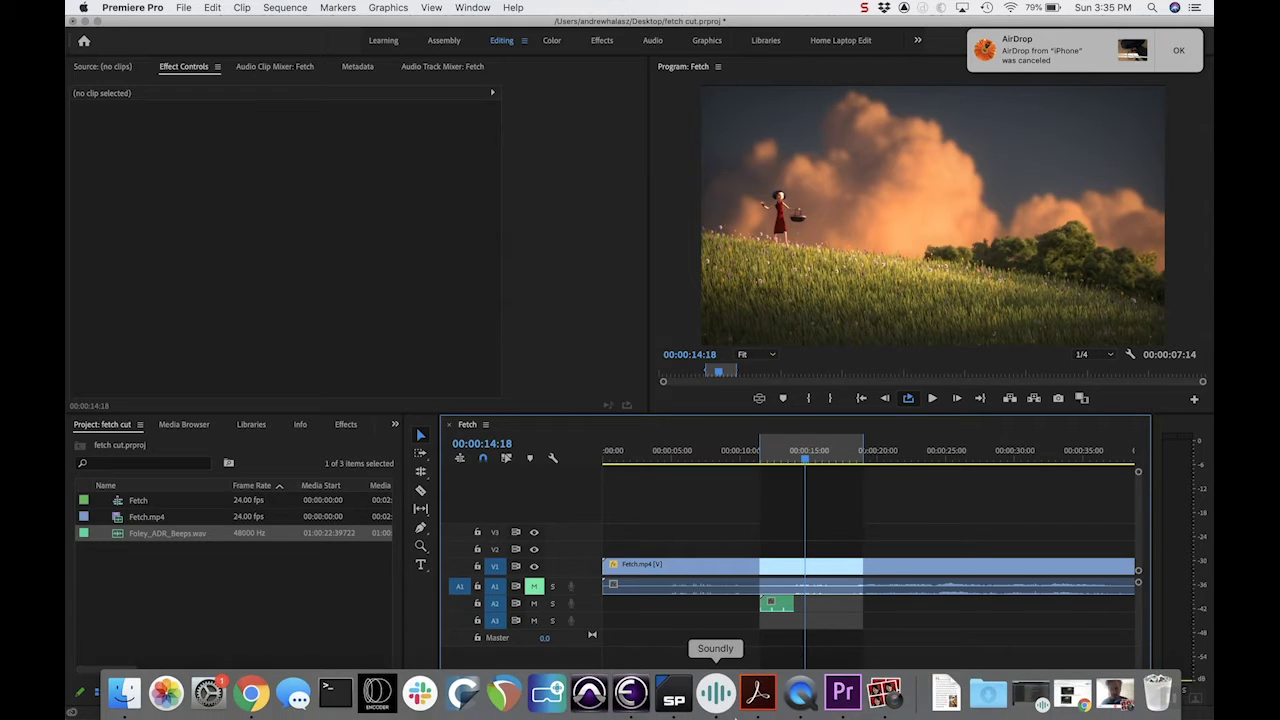
pyautogui.click(1181, 51)
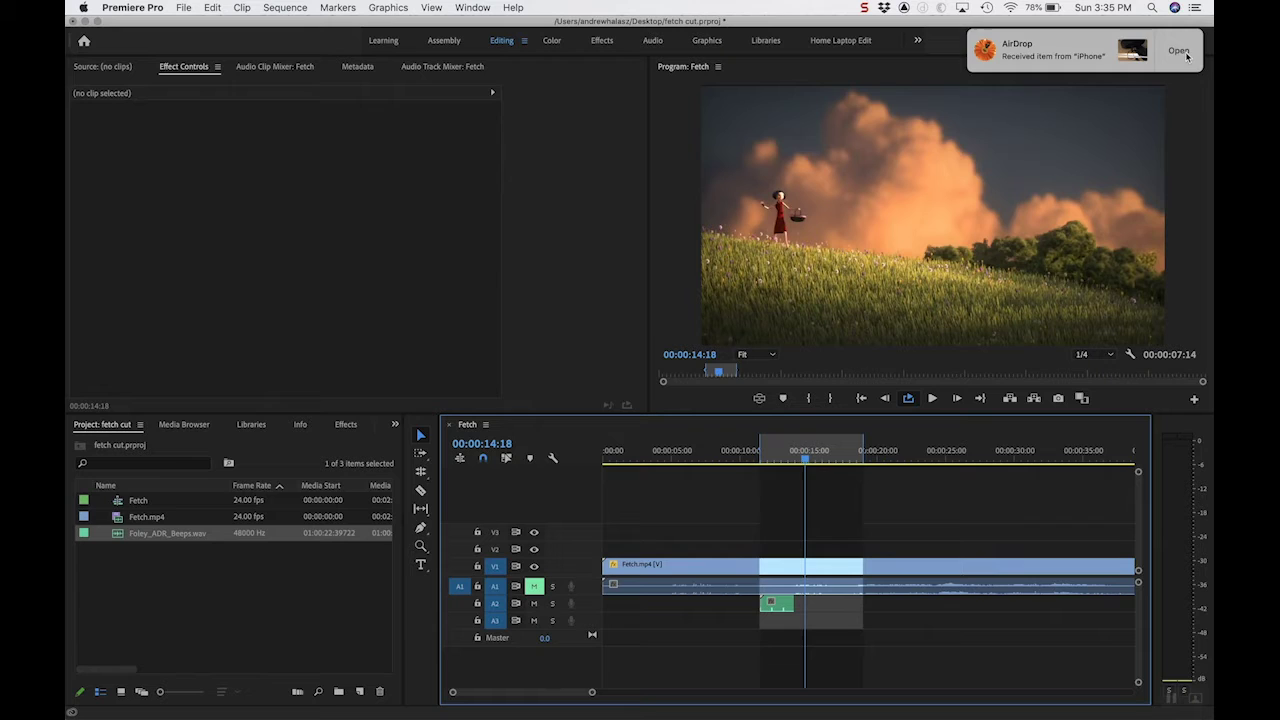
pyautogui.click(1184, 55)
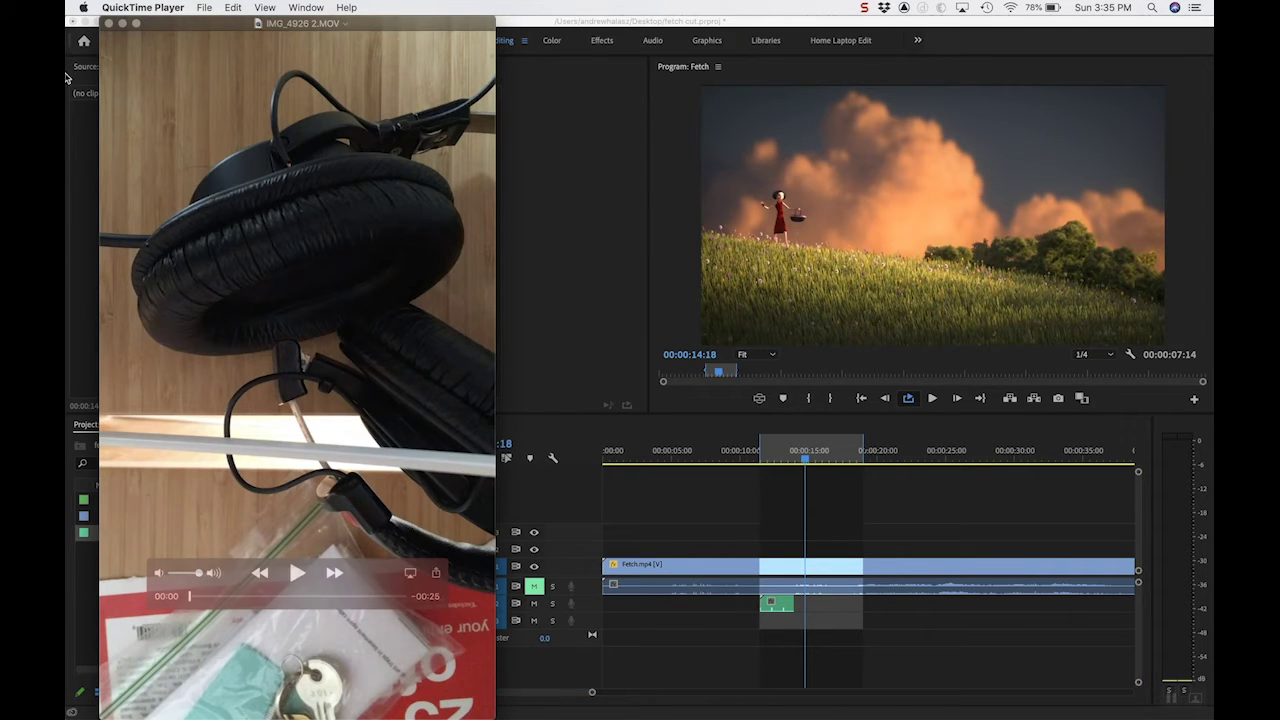
pyautogui.click(109, 23)
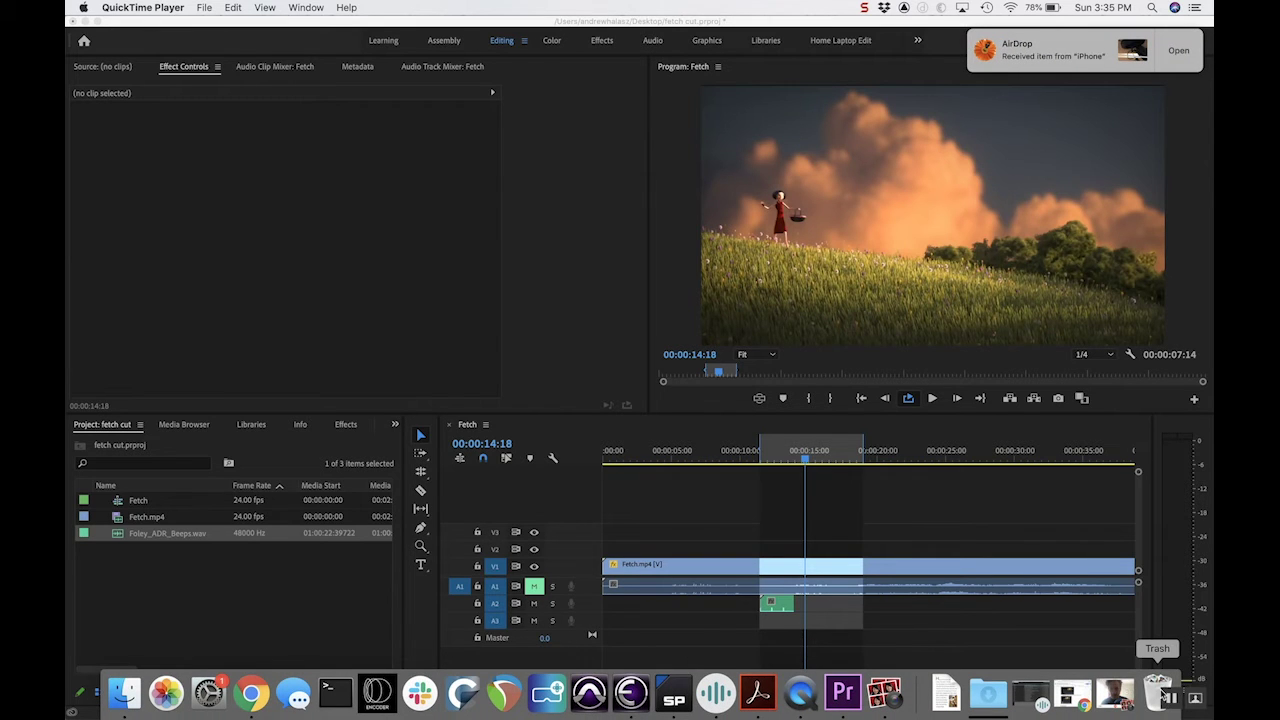
pyautogui.click(233, 600)
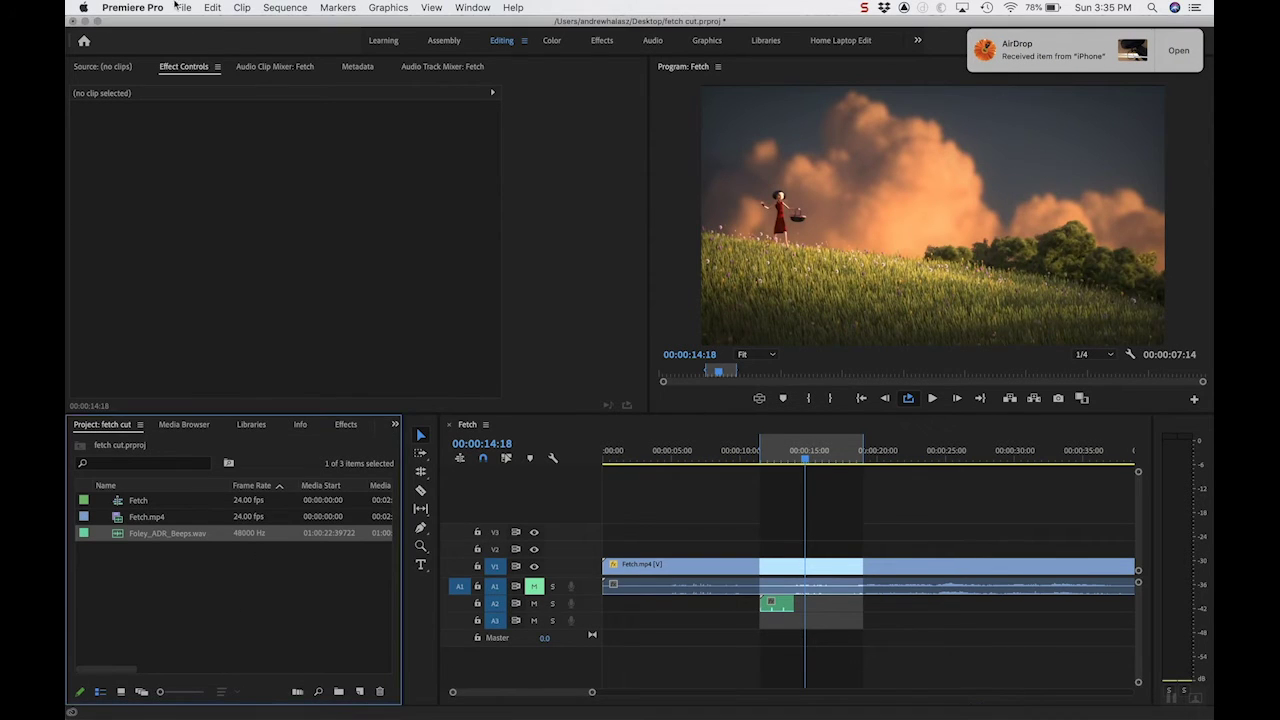
# - Accept the second AirDropped recording, close its preview, and return to Premiere Pro's File menu
pyautogui.click(1179, 50)
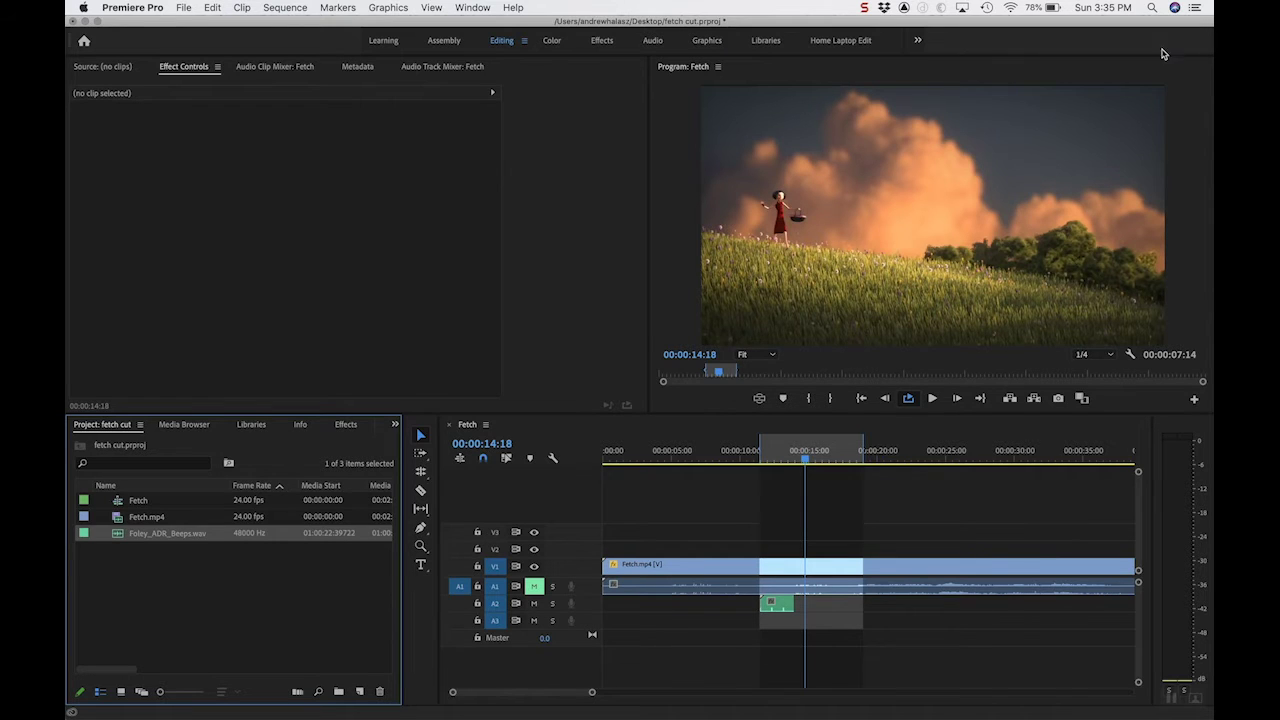
pyautogui.click(108, 23)
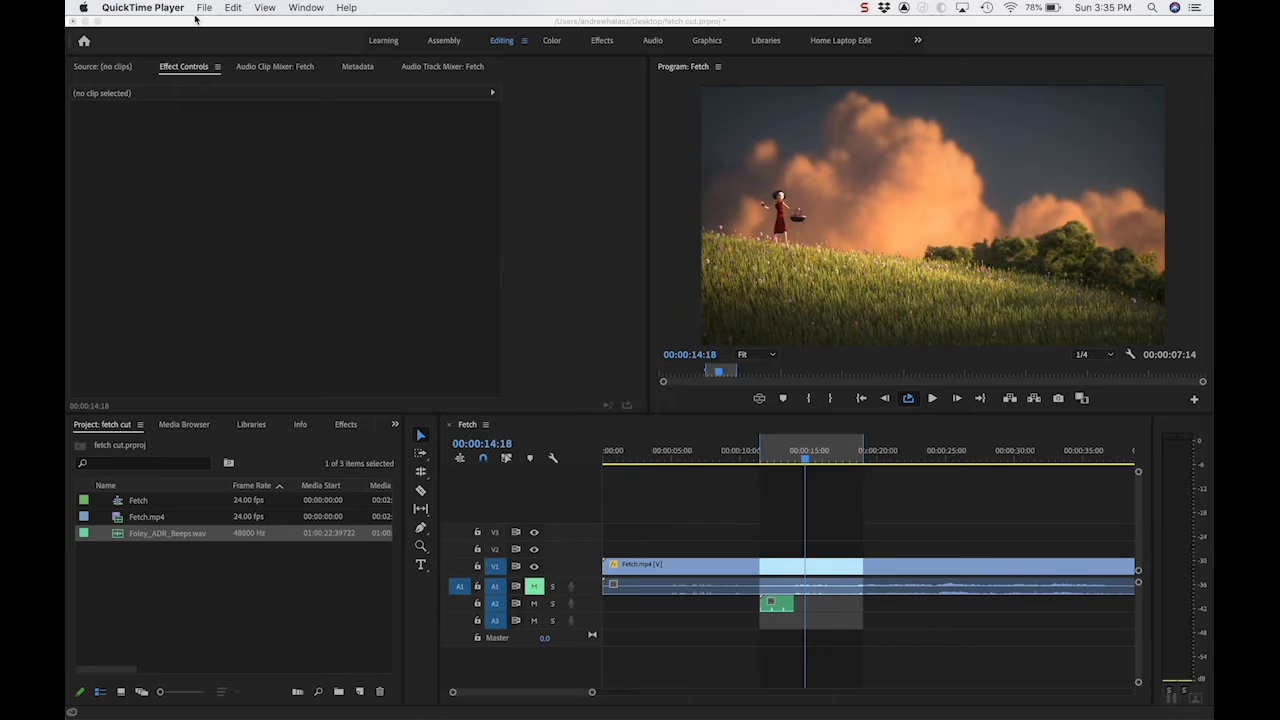
pyautogui.click(205, 8)
pyautogui.click(149, 186)
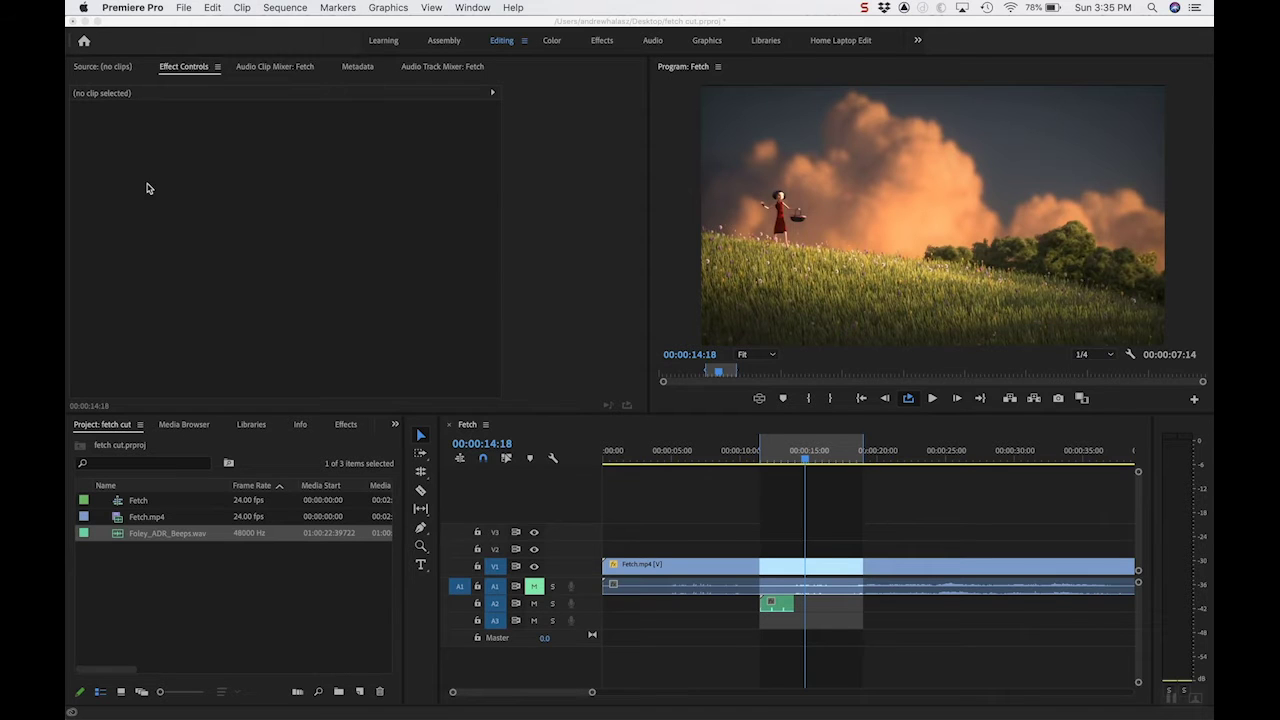
pyautogui.click(184, 7)
# - Import IMG_4926 2.MOV, load it in the Source monitor, skim to 00;00;12;27 and show its waveform
pyautogui.click(240, 326)
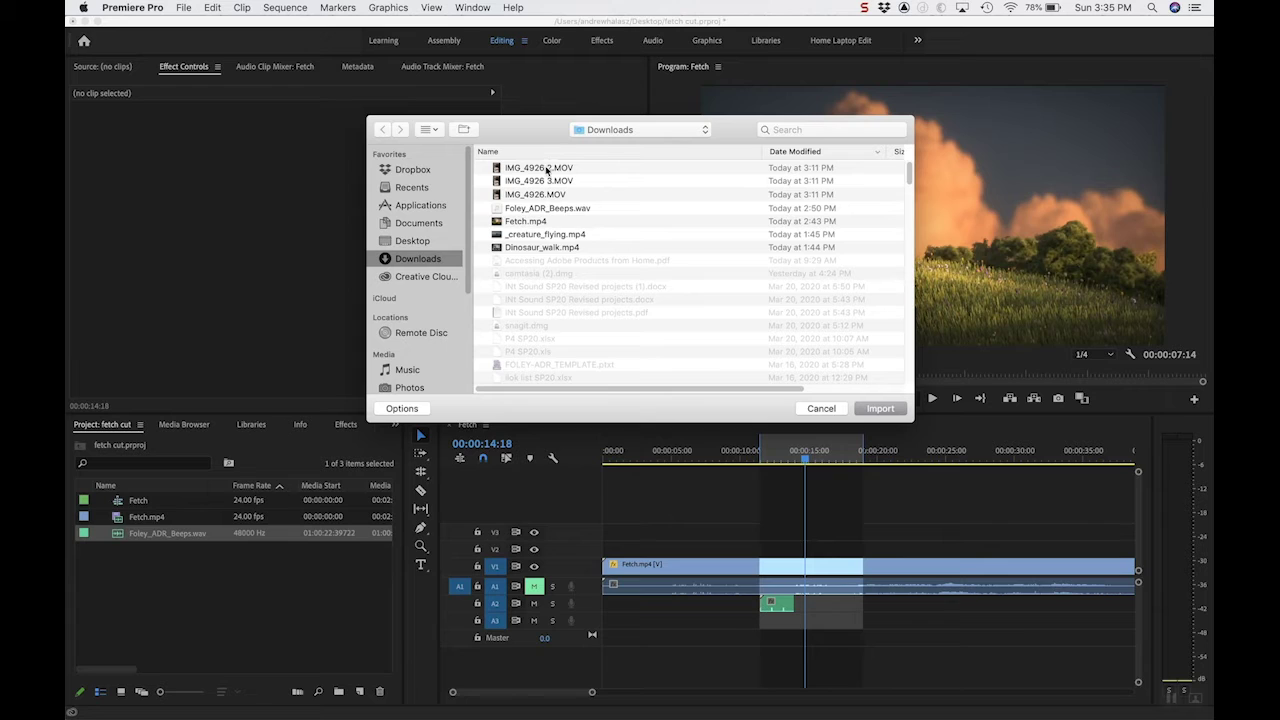
pyautogui.click(546, 171)
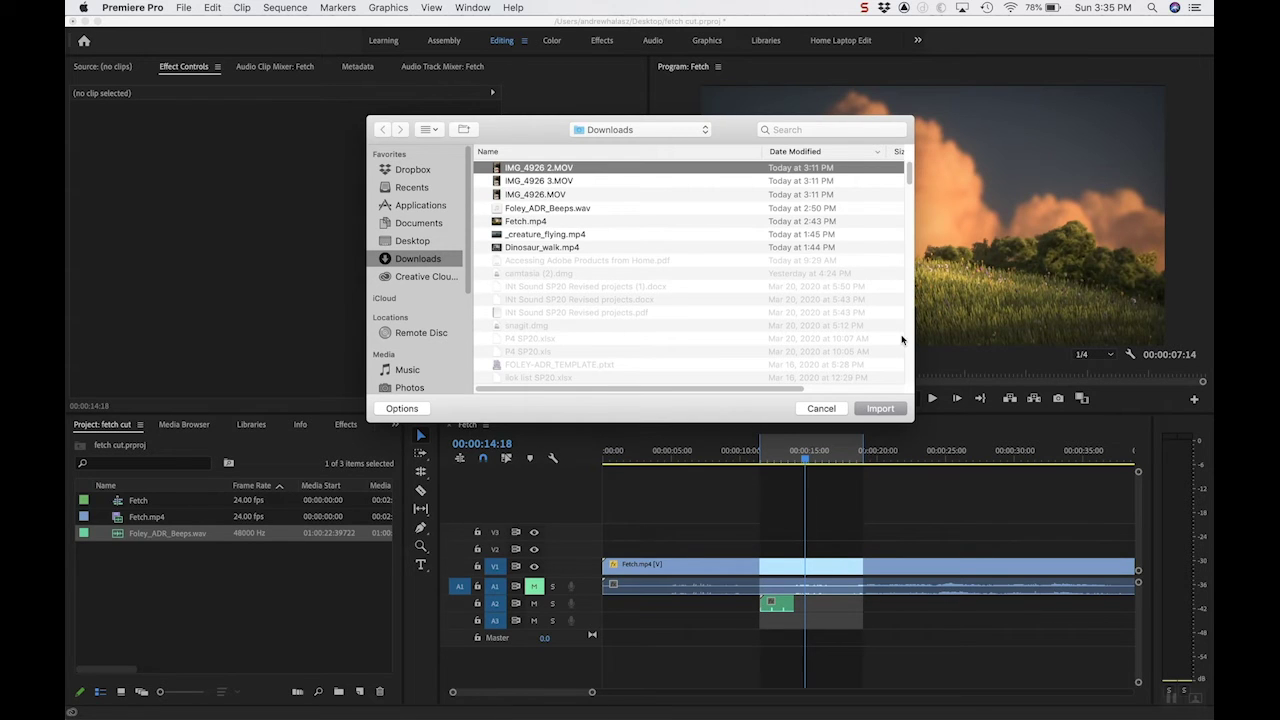
pyautogui.click(880, 408)
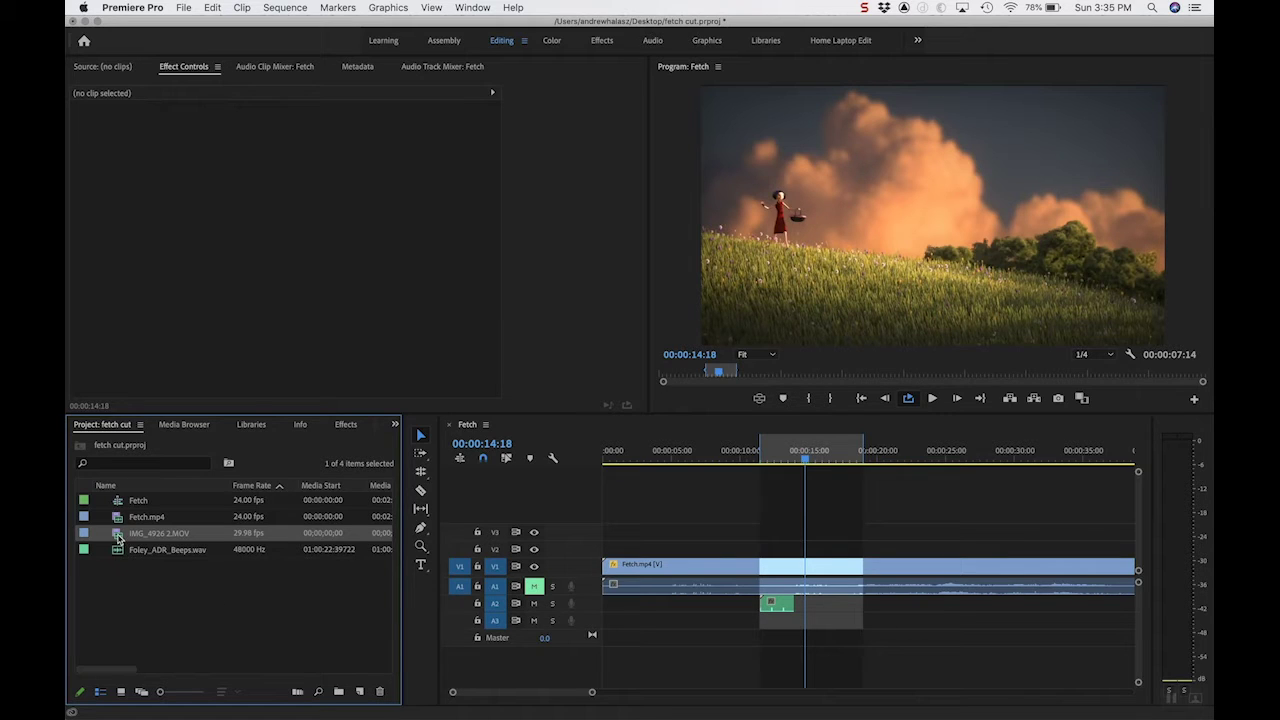
pyautogui.doubleClick(117, 540)
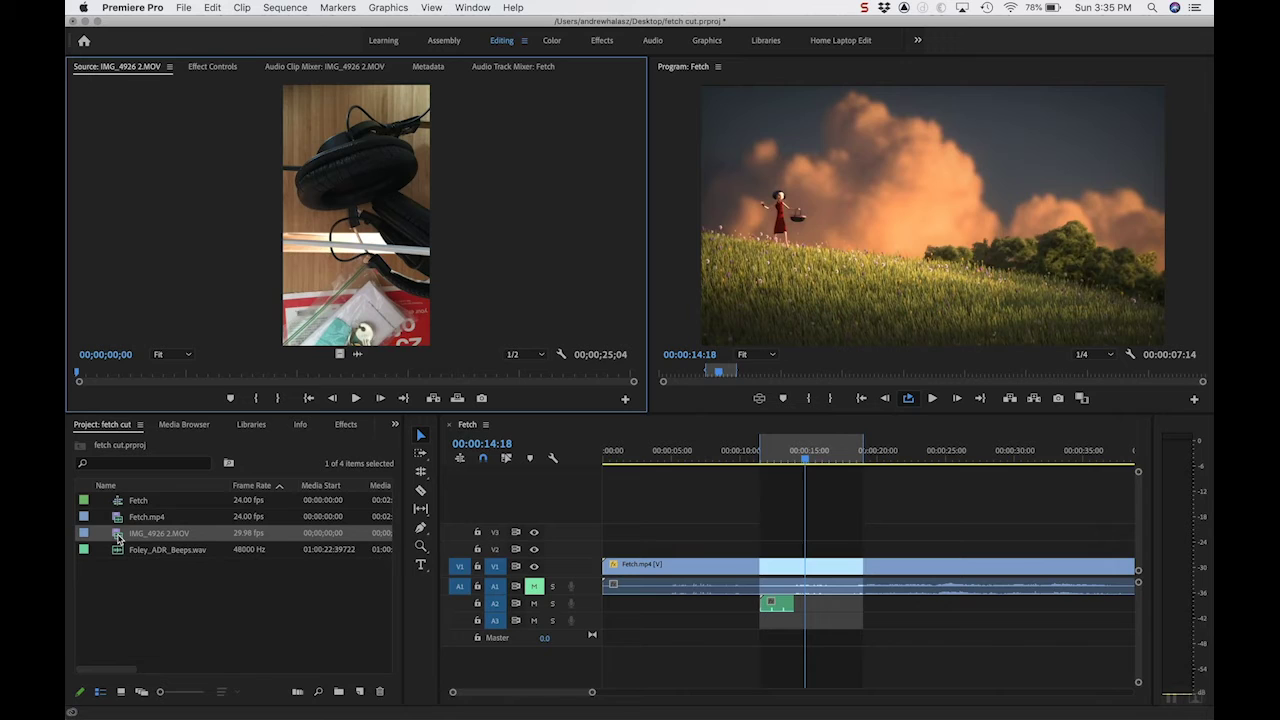
pyautogui.moveTo(117, 376); pyautogui.dragTo(363, 374)
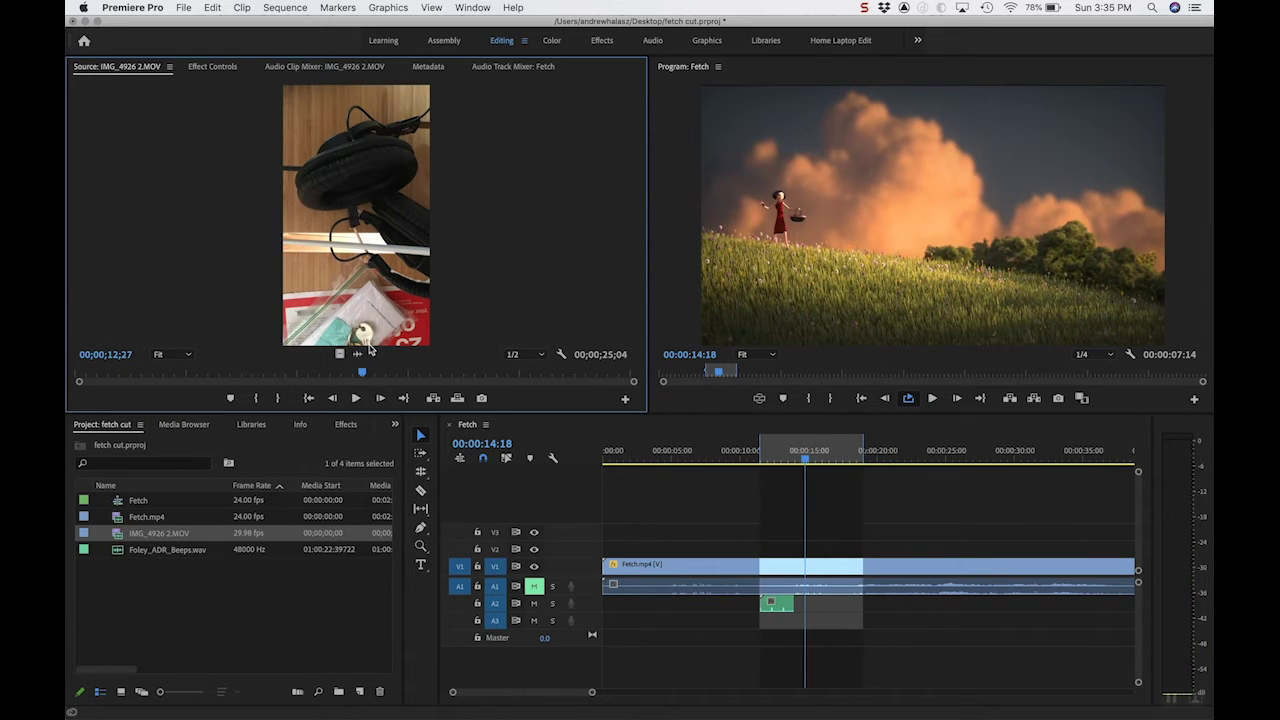
pyautogui.click(357, 354)
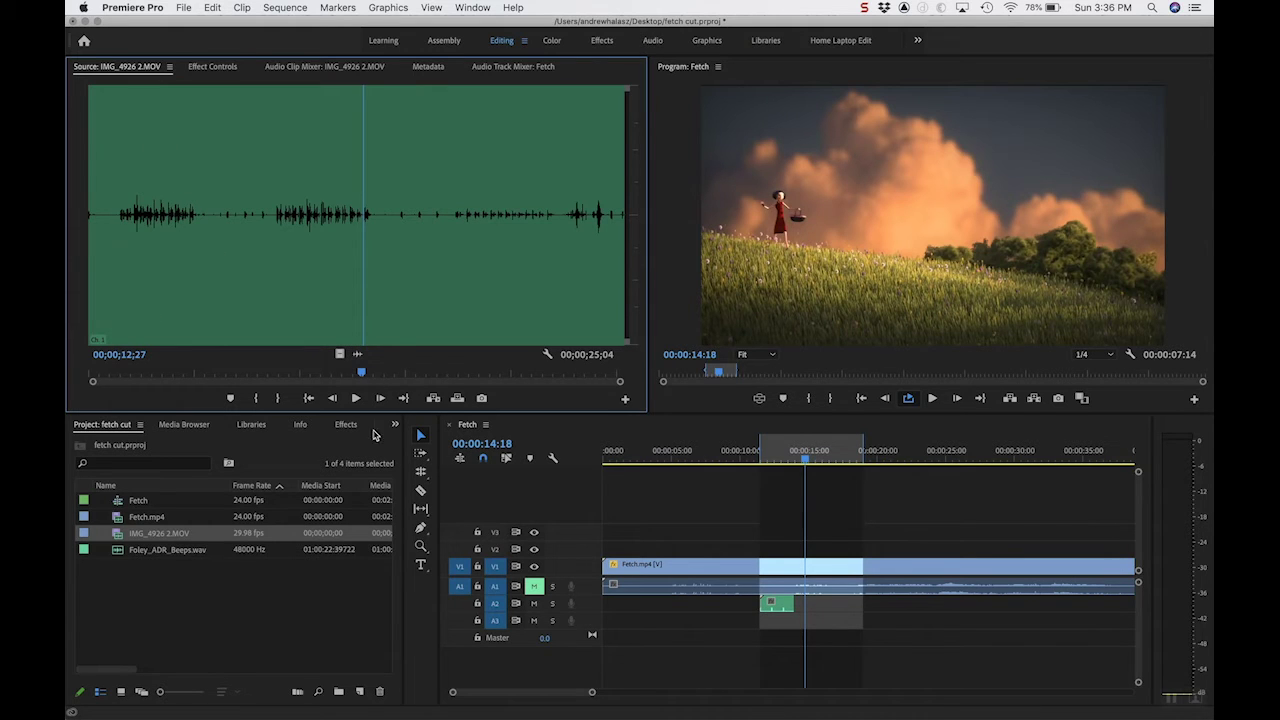
pyautogui.moveTo(140, 97); pyautogui.dragTo(68, 100)
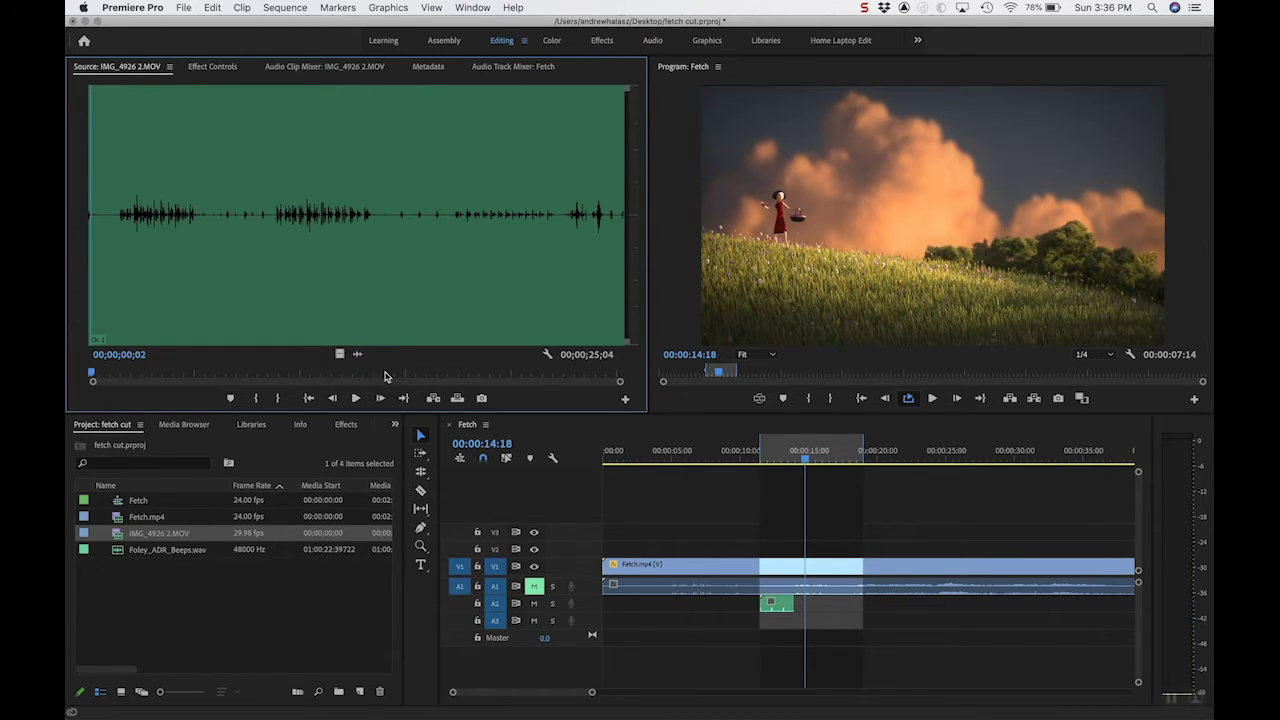
pyautogui.click(355, 398)
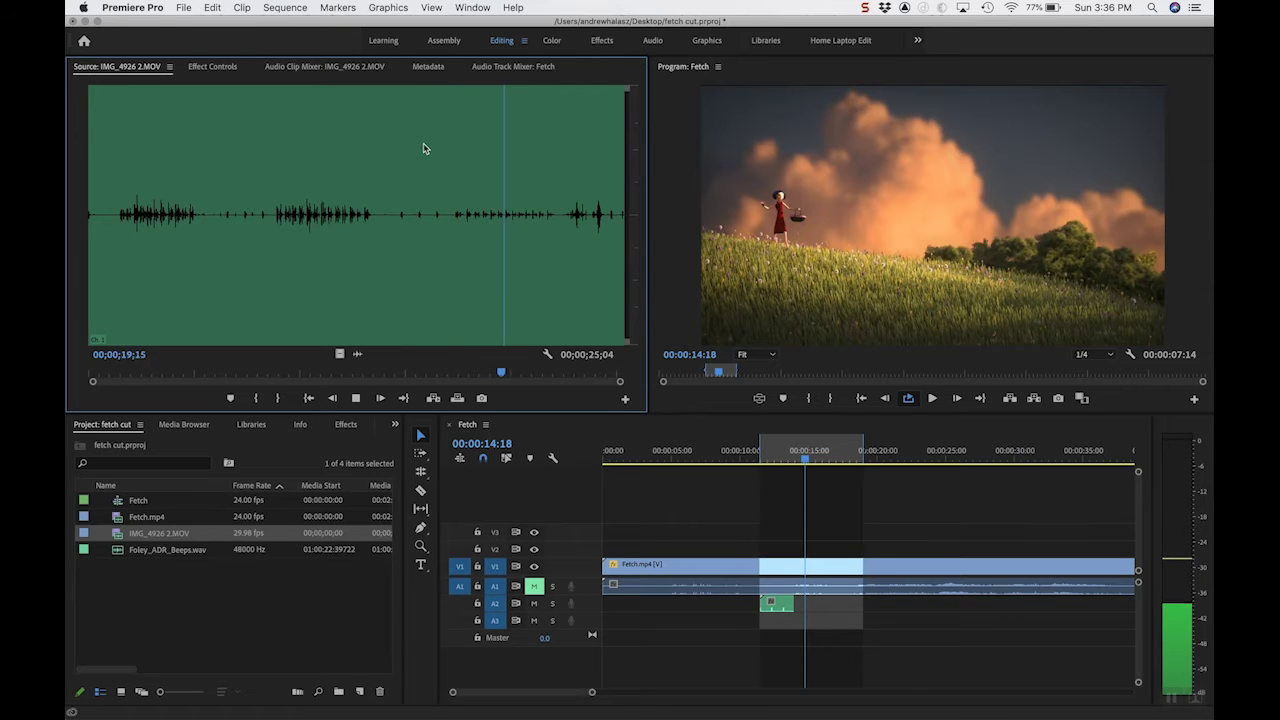
pyautogui.press('space')
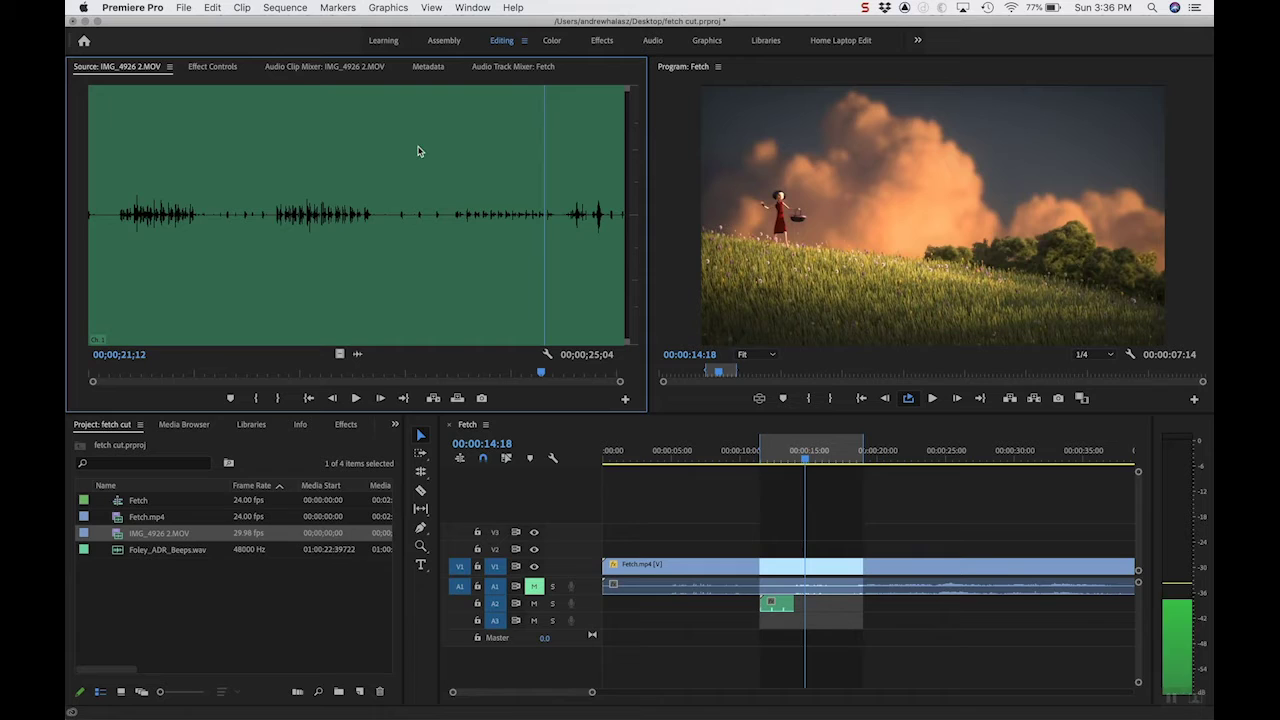
pyautogui.click(225, 127)
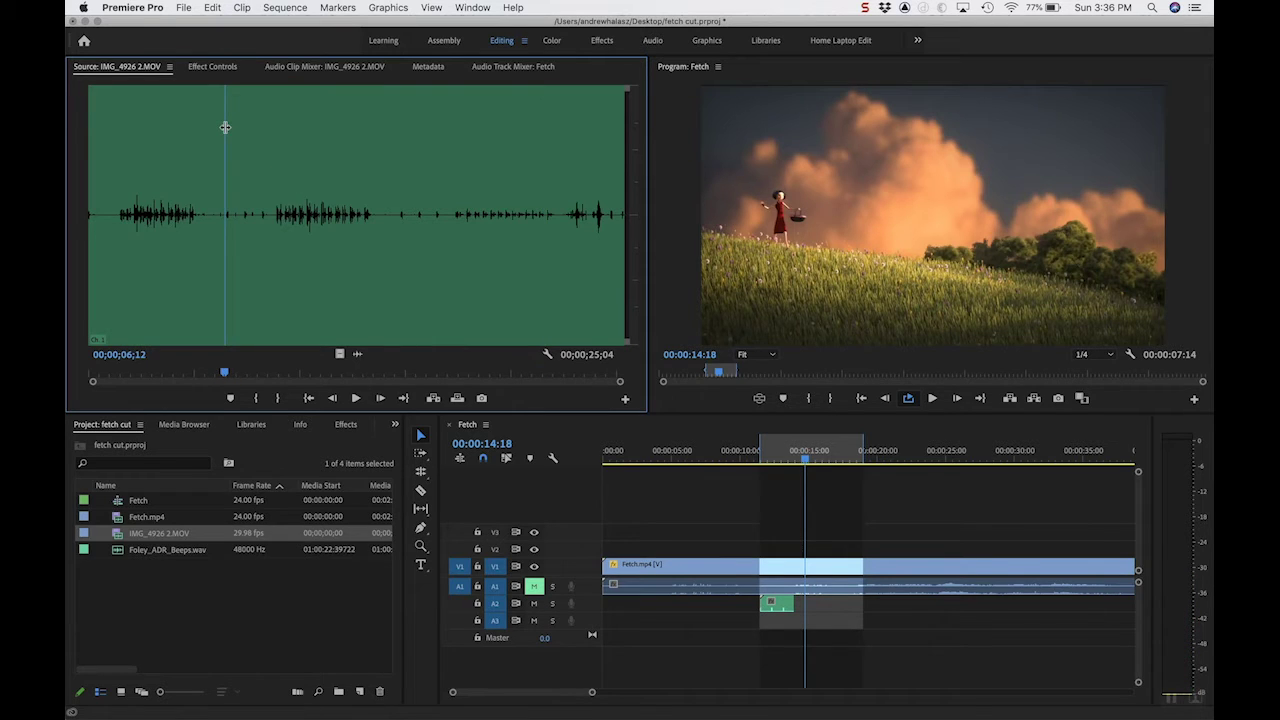
# - Mark in and out points ending at 00;00;13;10, then drop that audio on A3 at 00:00:11:13
pyautogui.press('i')
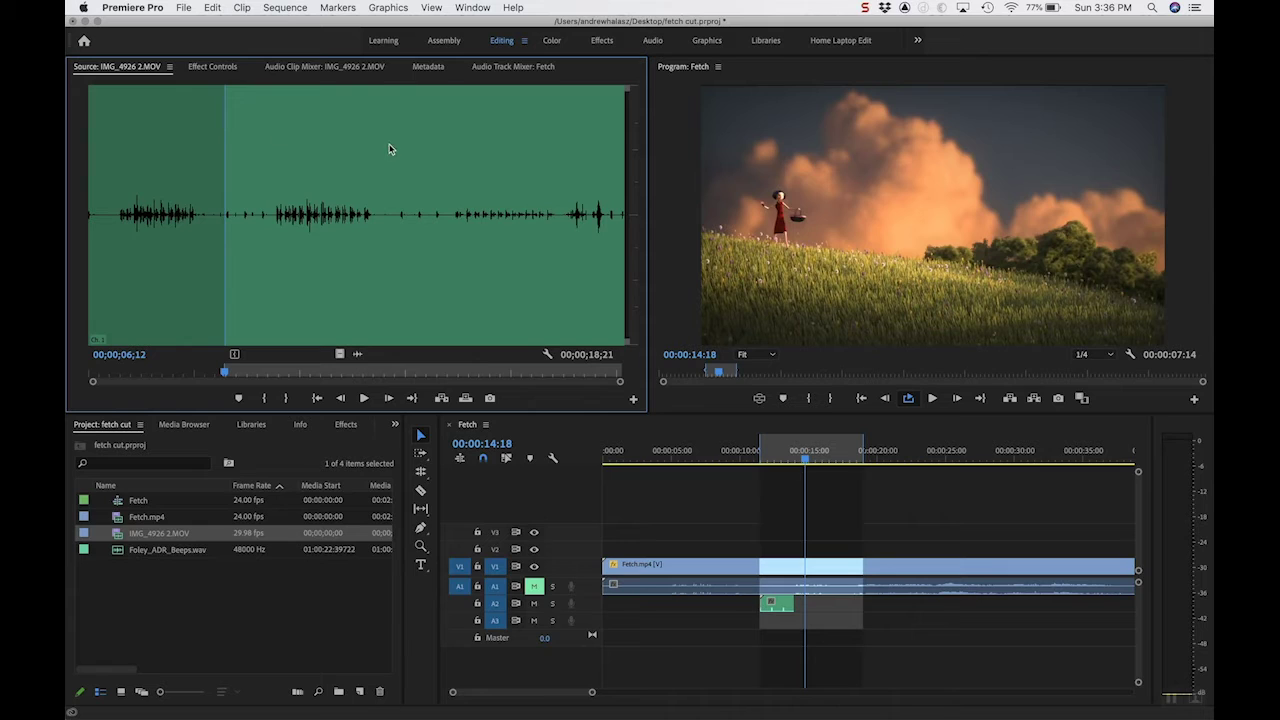
pyautogui.moveTo(384, 91); pyautogui.dragTo(373, 90)
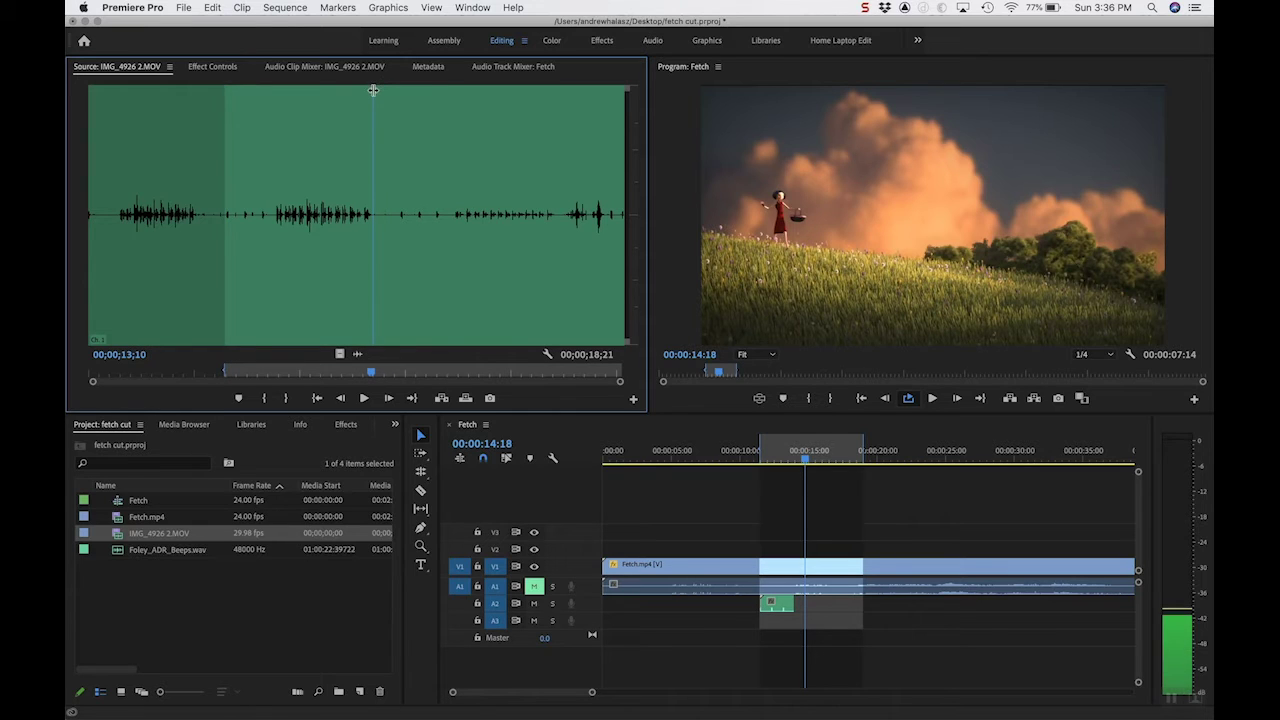
pyautogui.press('o')
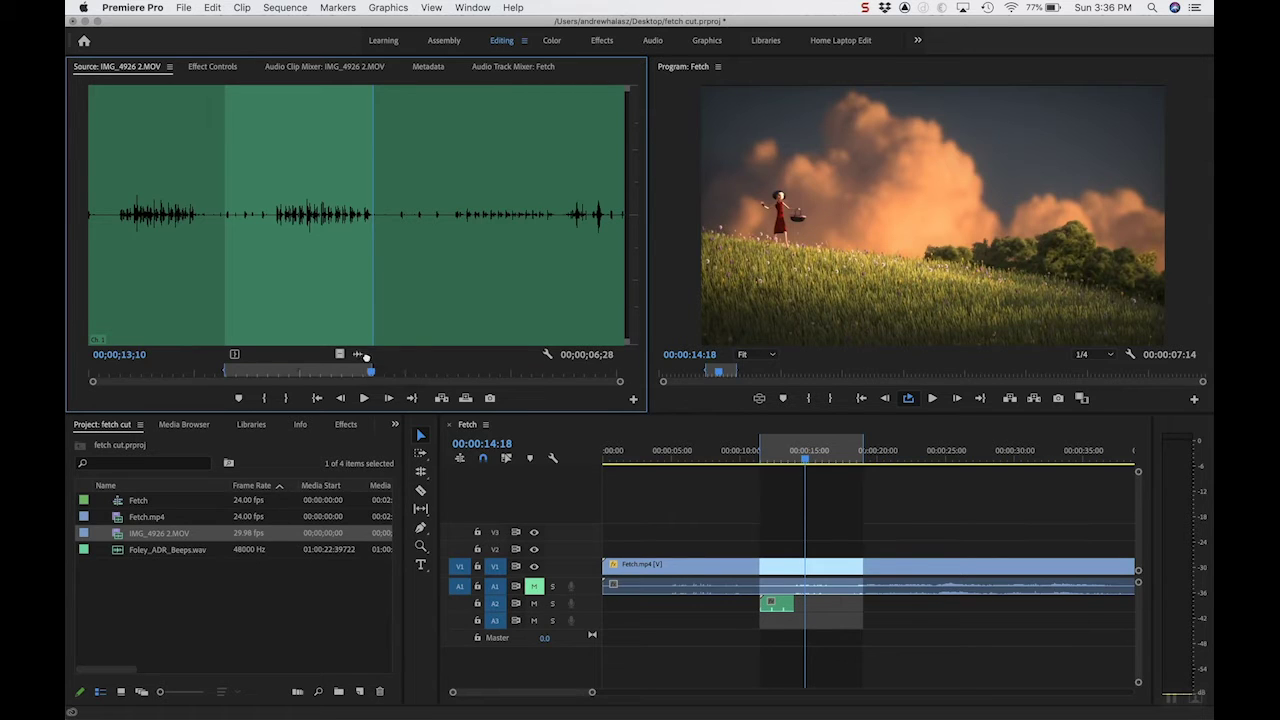
pyautogui.moveTo(560, 470); pyautogui.dragTo(770, 632)
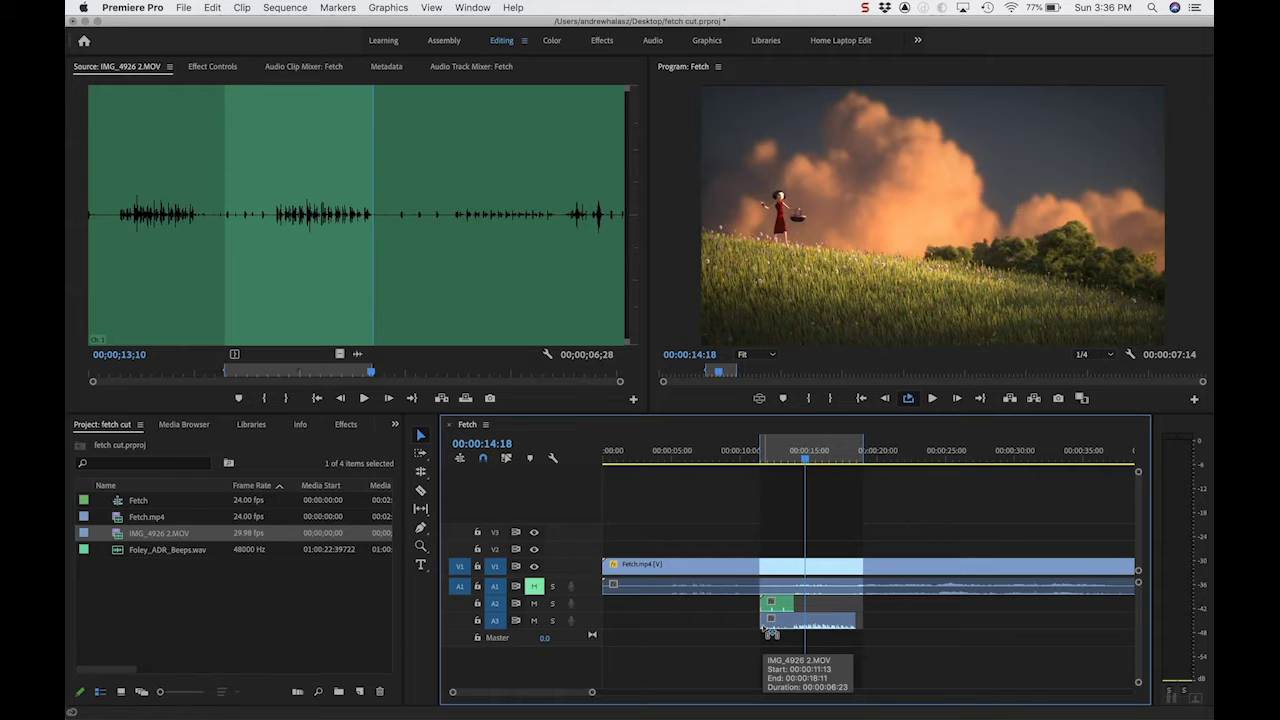
# - Slide the IMG_4926 Foley clip on A3 a few frames earlier and enlarge the Audio 3 track
pyautogui.press('=')
pyautogui.click(760, 628)
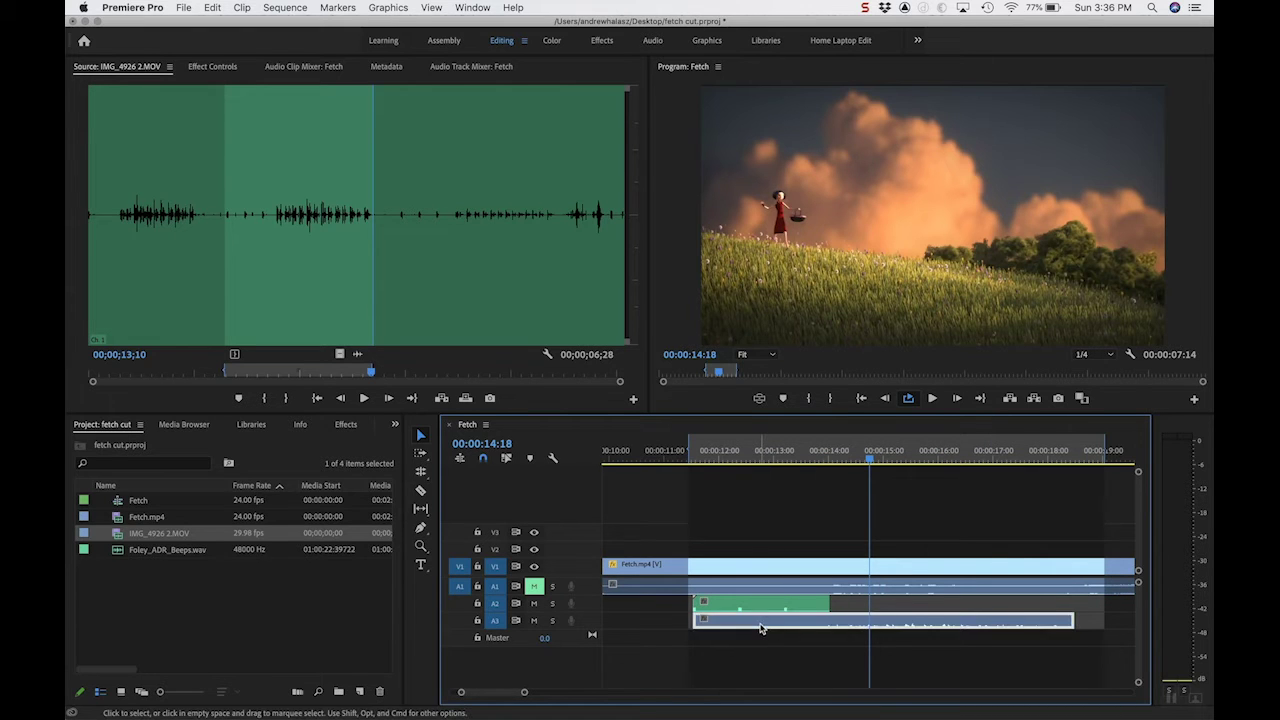
pyautogui.moveTo(758, 628); pyautogui.dragTo(765, 632)
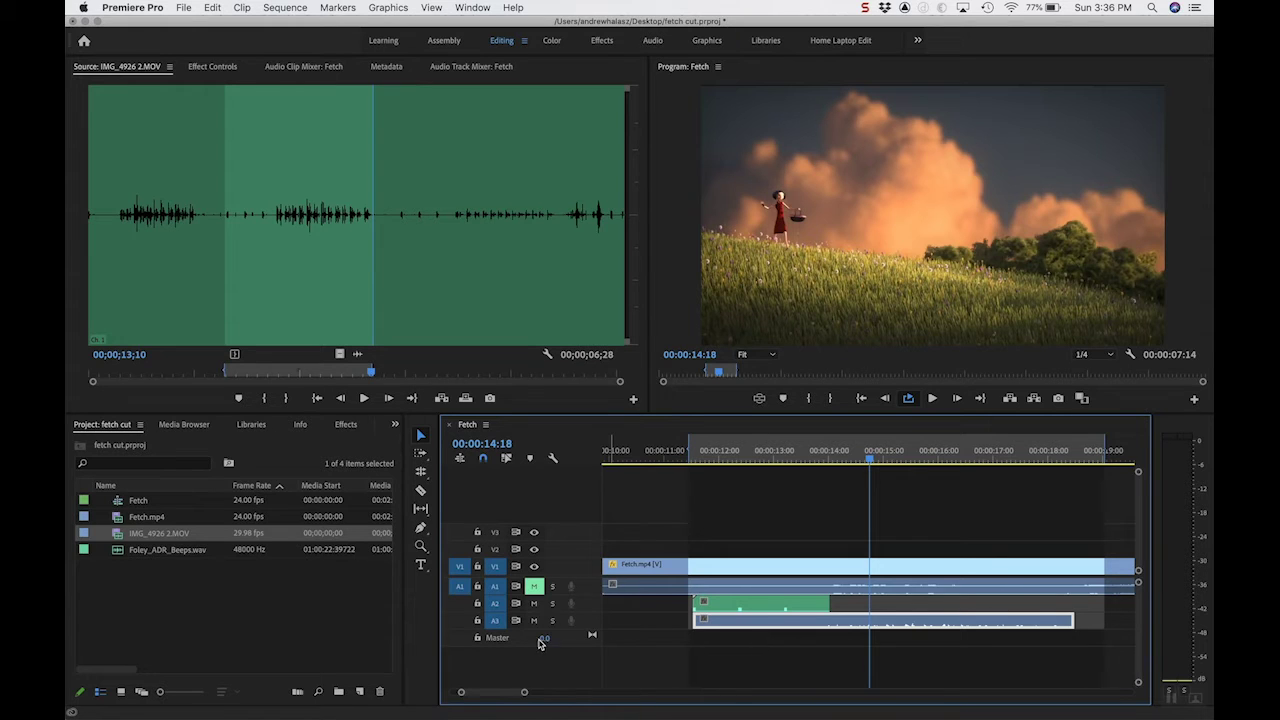
pyautogui.moveTo(546, 629); pyautogui.dragTo(548, 671)
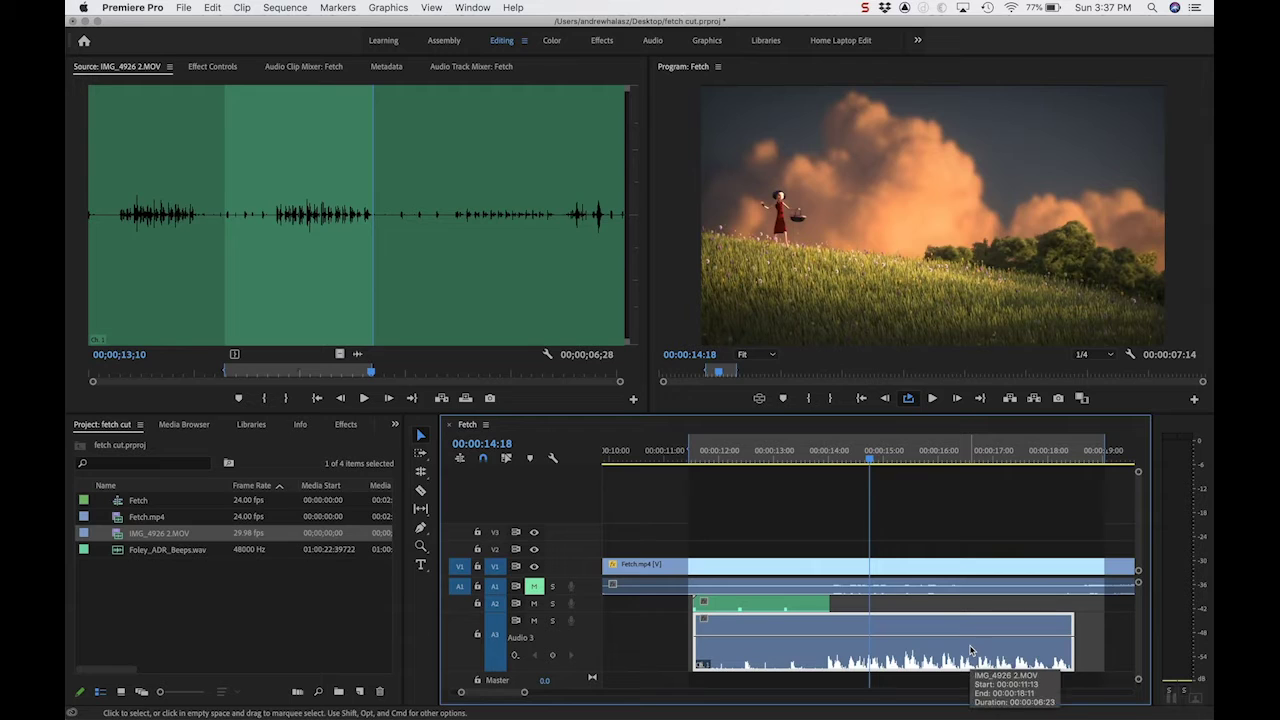
pyautogui.moveTo(969, 651); pyautogui.dragTo(966, 651)
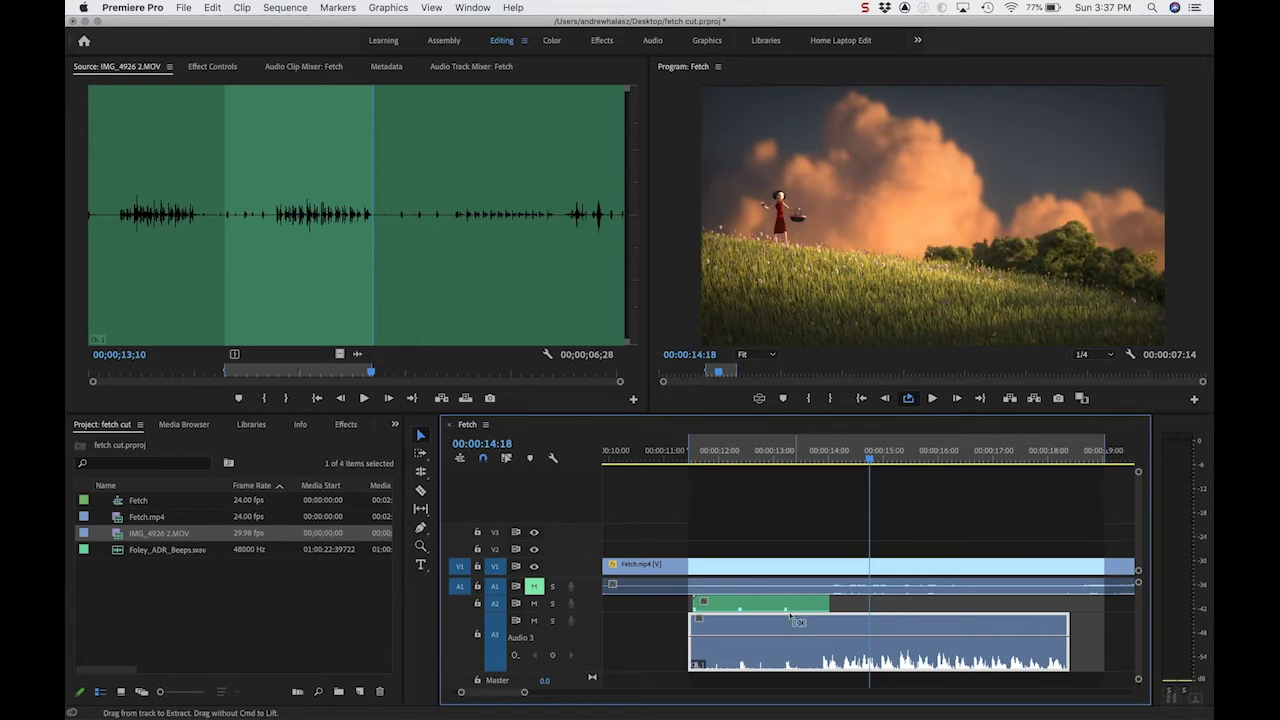
# - Mute A2 and play the sequence from about 12–13 seconds to hear the grass Foley
pyautogui.click(535, 604)
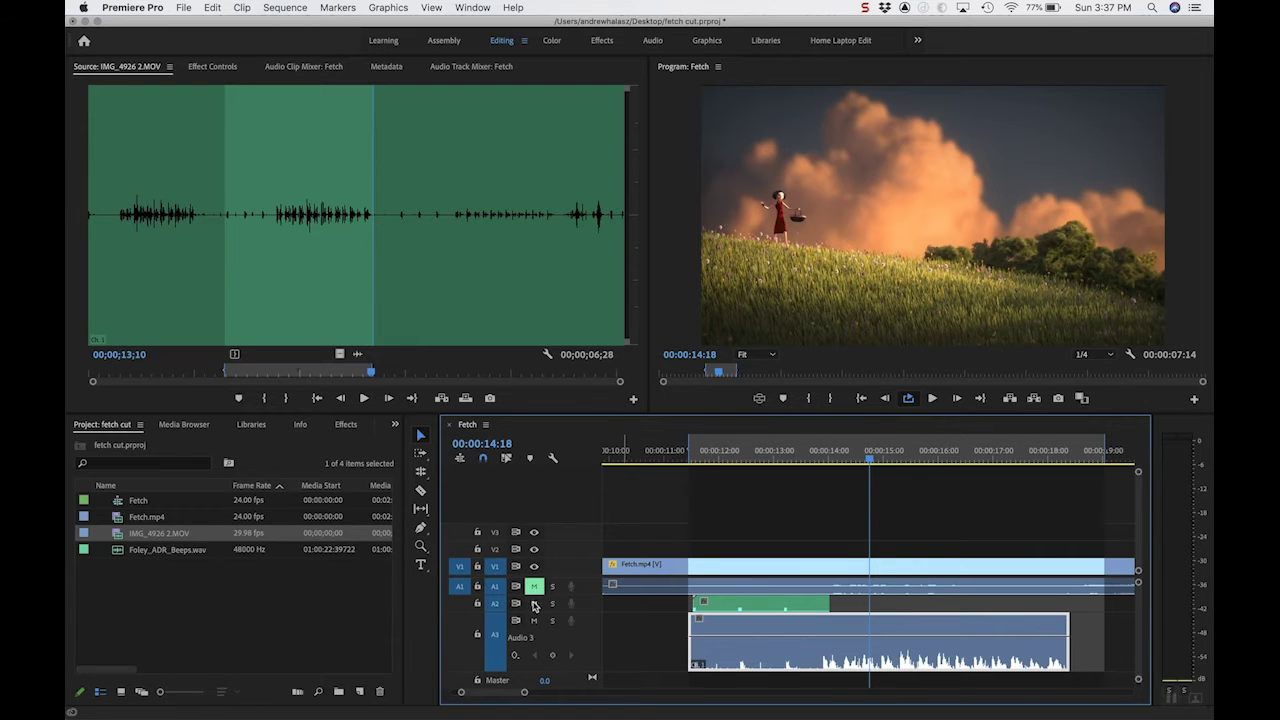
pyautogui.click(788, 455)
pyautogui.press('space')
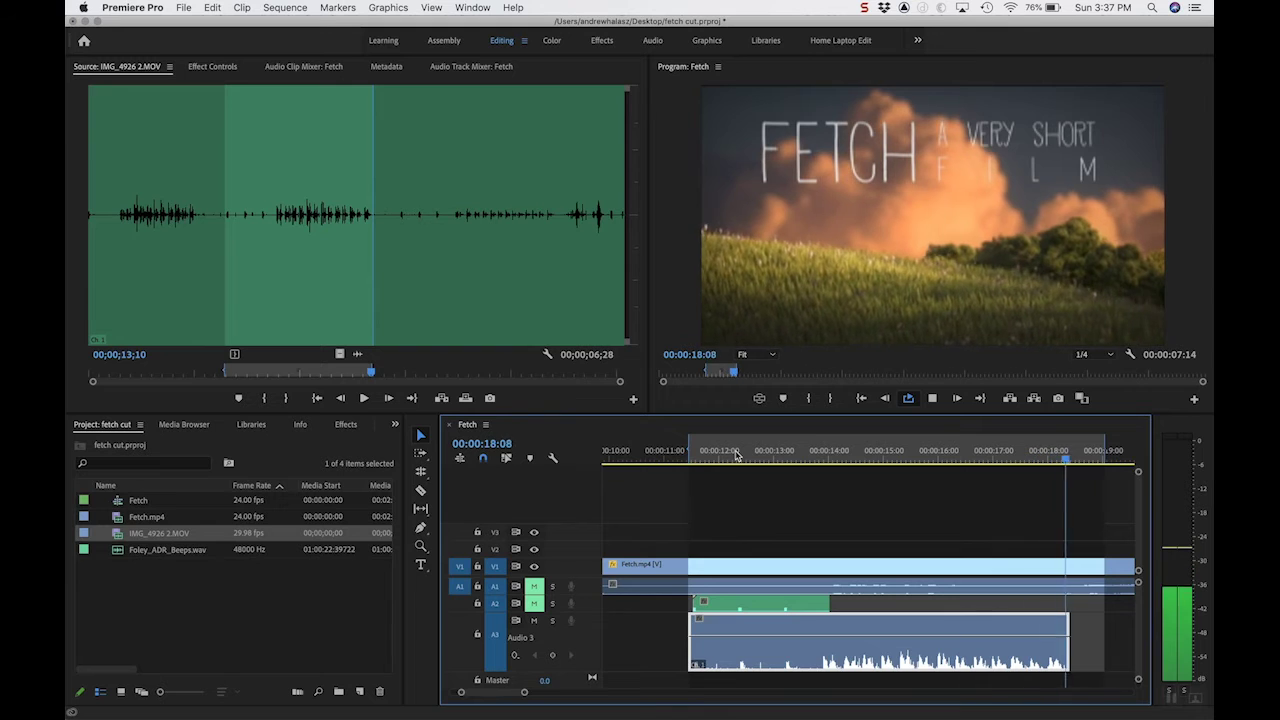
pyautogui.moveTo(690, 452); pyautogui.dragTo(735, 452)
pyautogui.press('space')
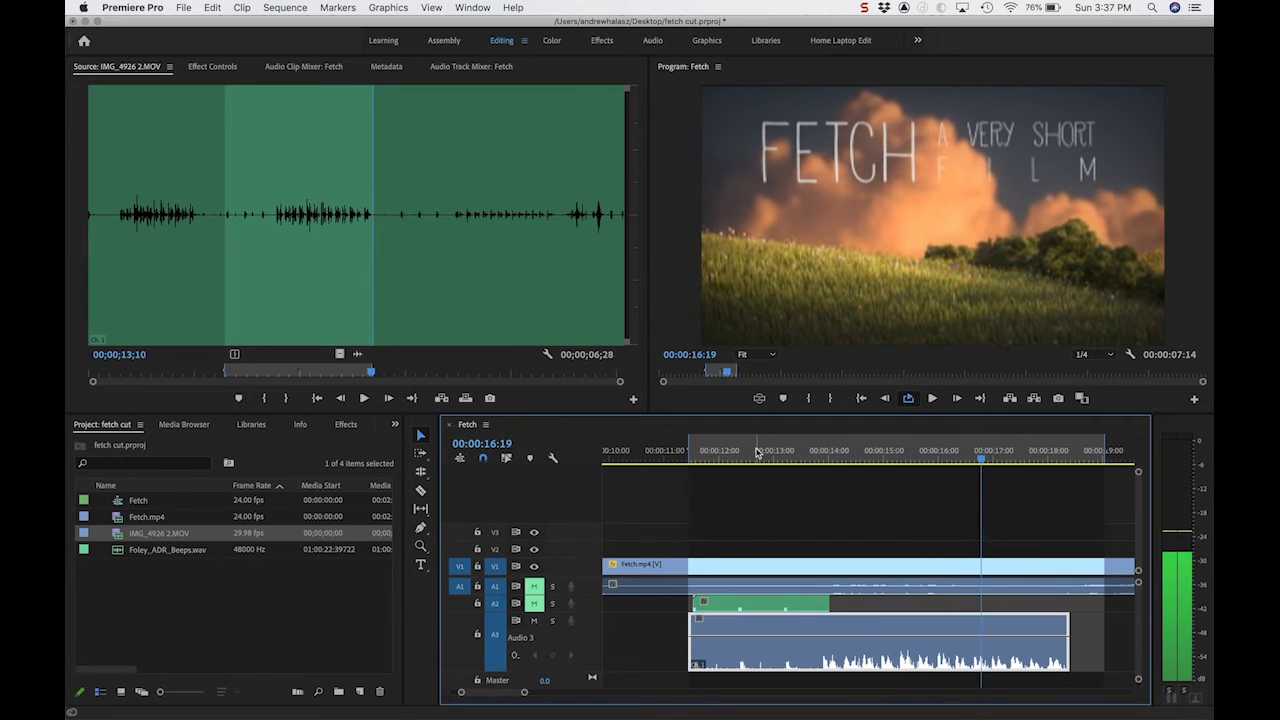
pyautogui.moveTo(757, 452); pyautogui.dragTo(727, 452)
pyautogui.press('space')
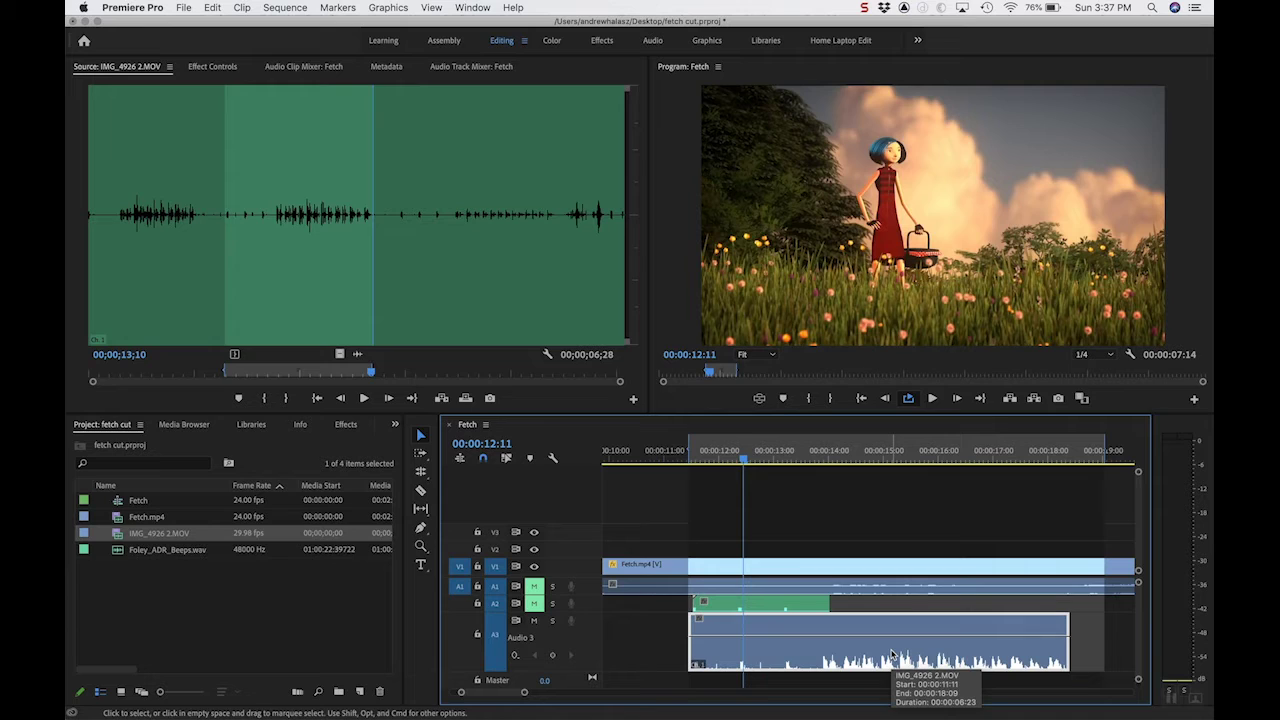
# - Apply the Highpass effect from Audio Effects to the IMG_4926 Foley clip on A3
pyautogui.click(345, 425)
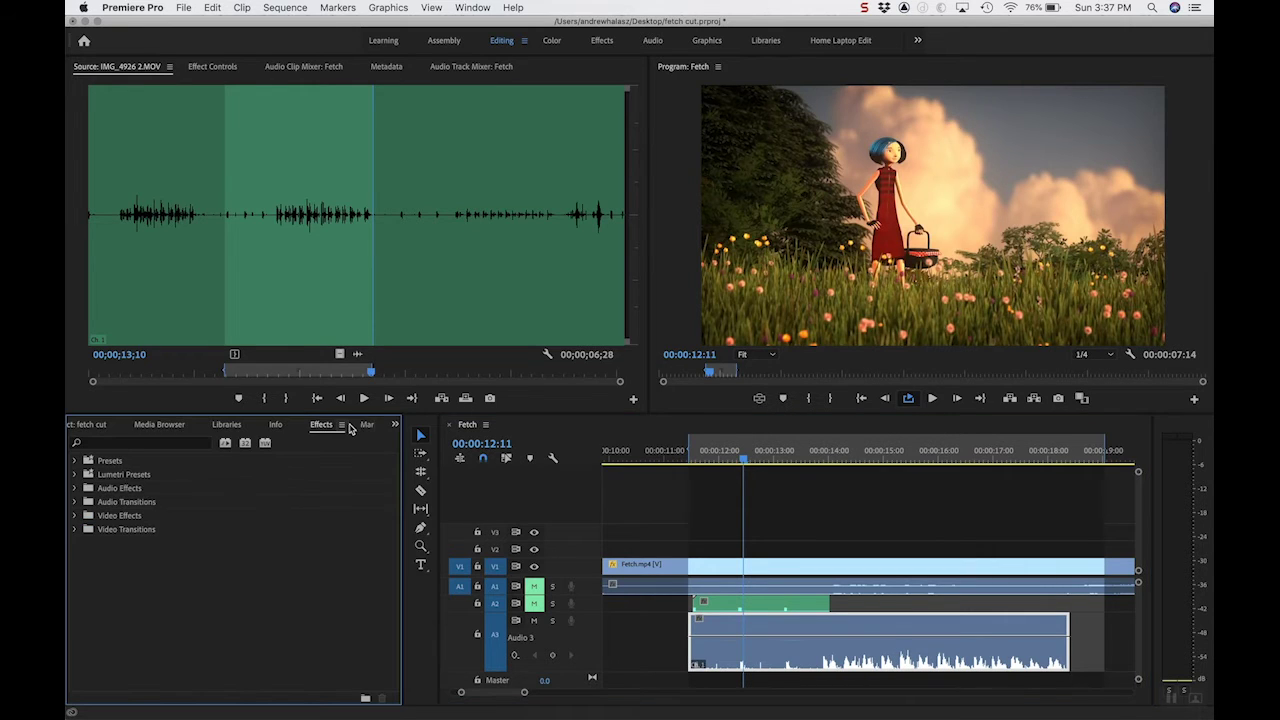
pyautogui.doubleClick(131, 494)
pyautogui.scroll(-2, 215, 598)
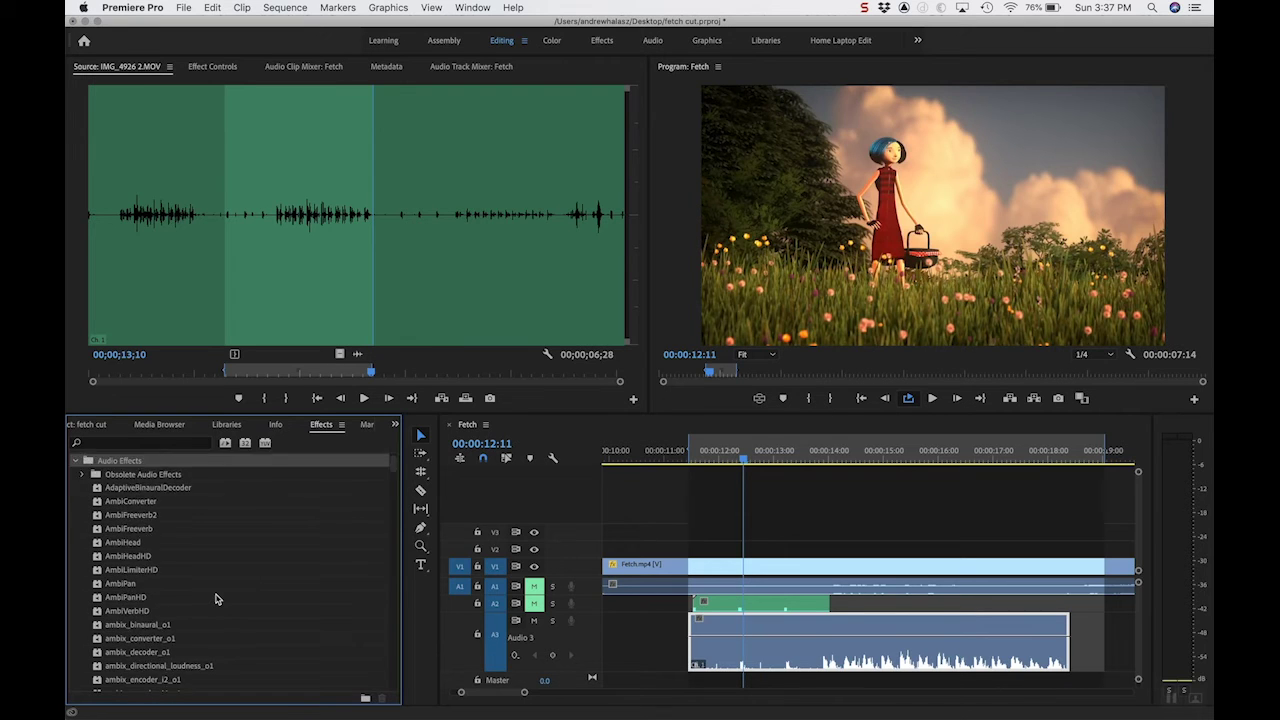
pyautogui.scroll(-10, 215, 598)
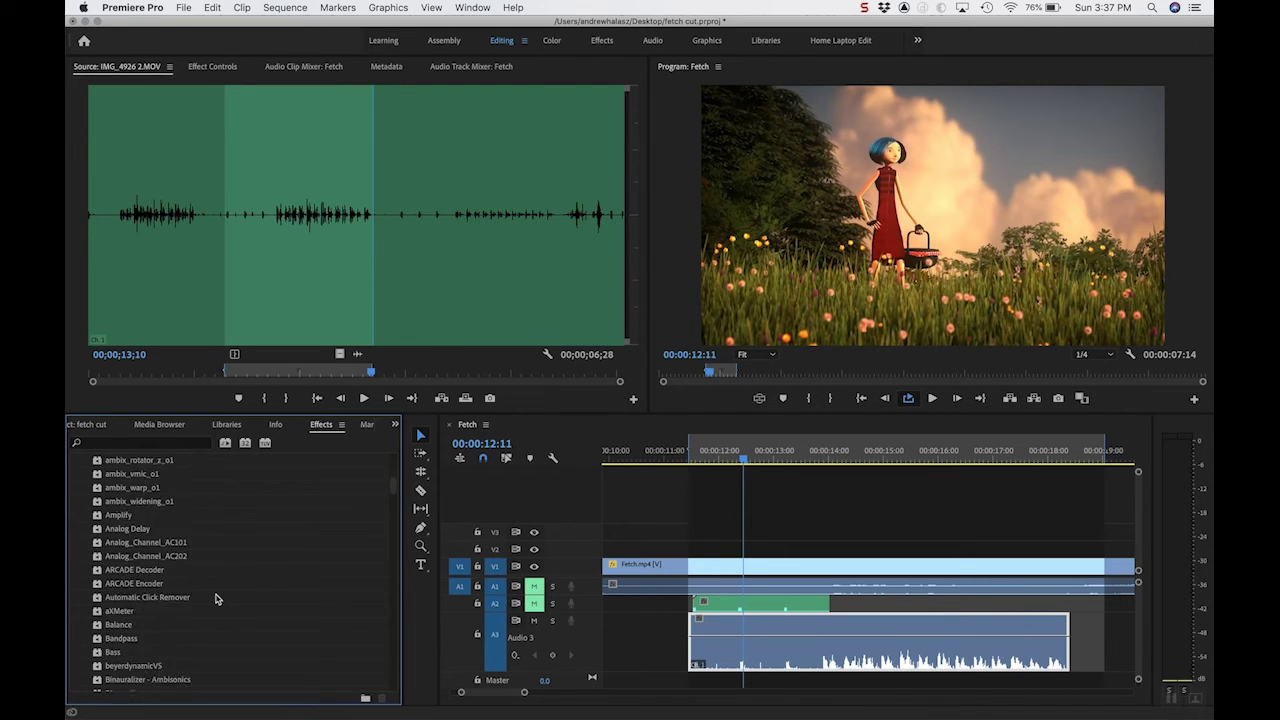
pyautogui.scroll(-10, 215, 598)
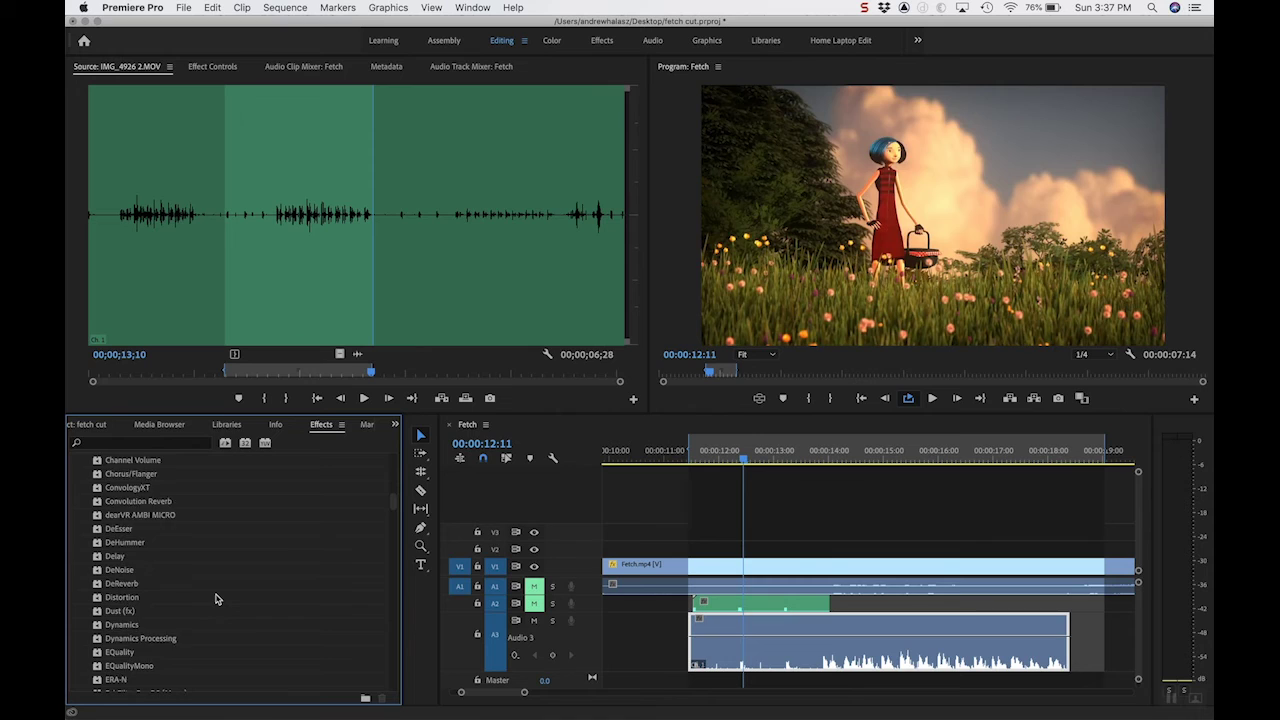
pyautogui.scroll(-10, 215, 598)
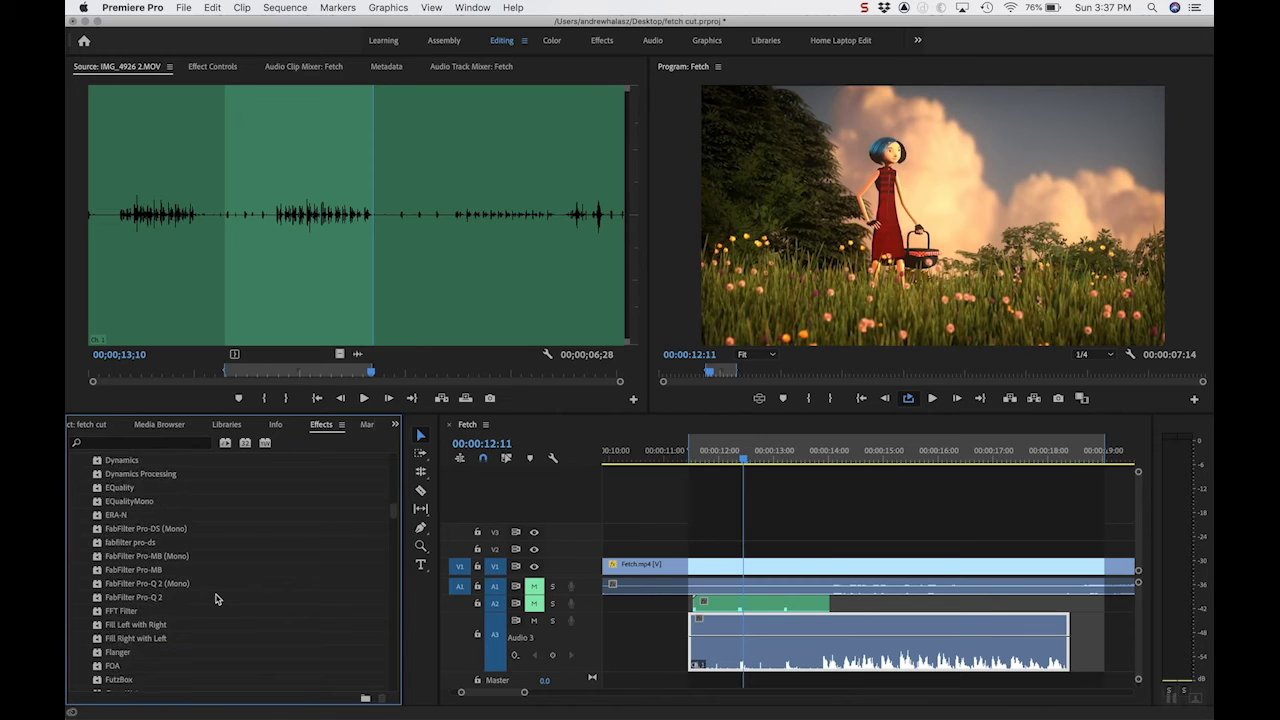
pyautogui.scroll(-3, 215, 598)
pyautogui.scroll(-1, 215, 598)
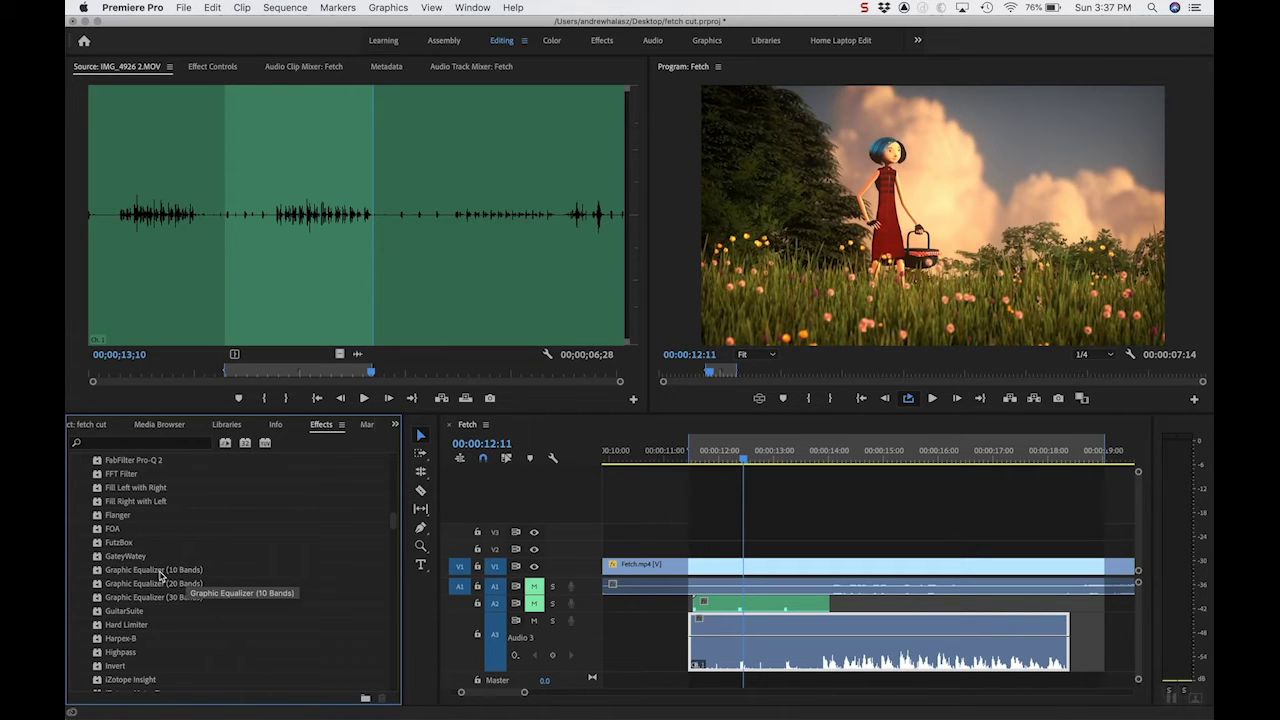
pyautogui.scroll(-2, 198, 621)
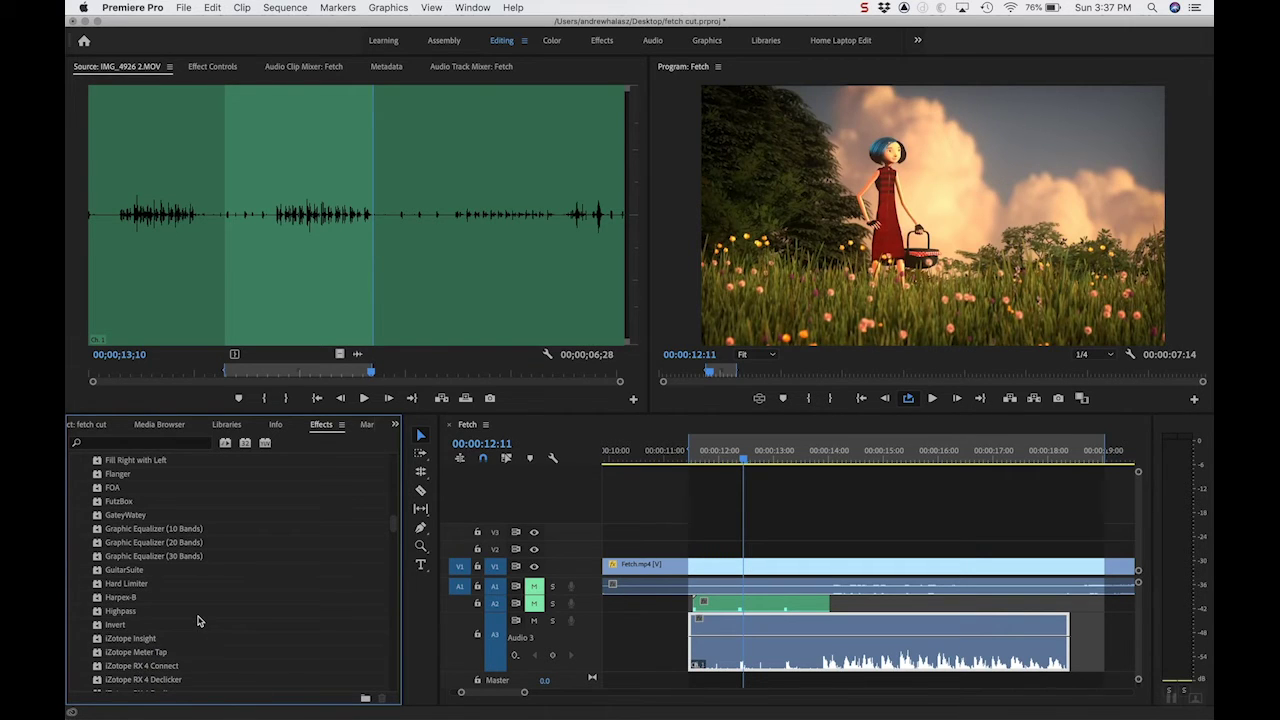
pyautogui.click(119, 611)
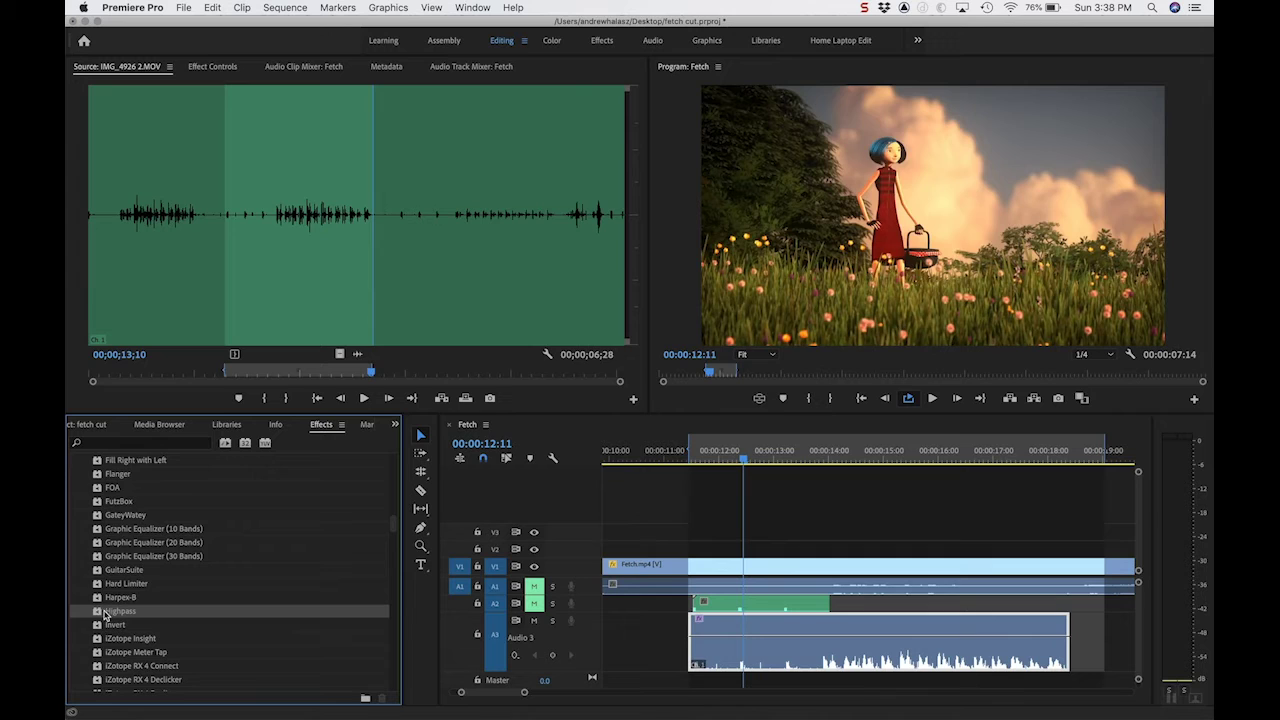
pyautogui.moveTo(96, 616); pyautogui.dragTo(750, 650)
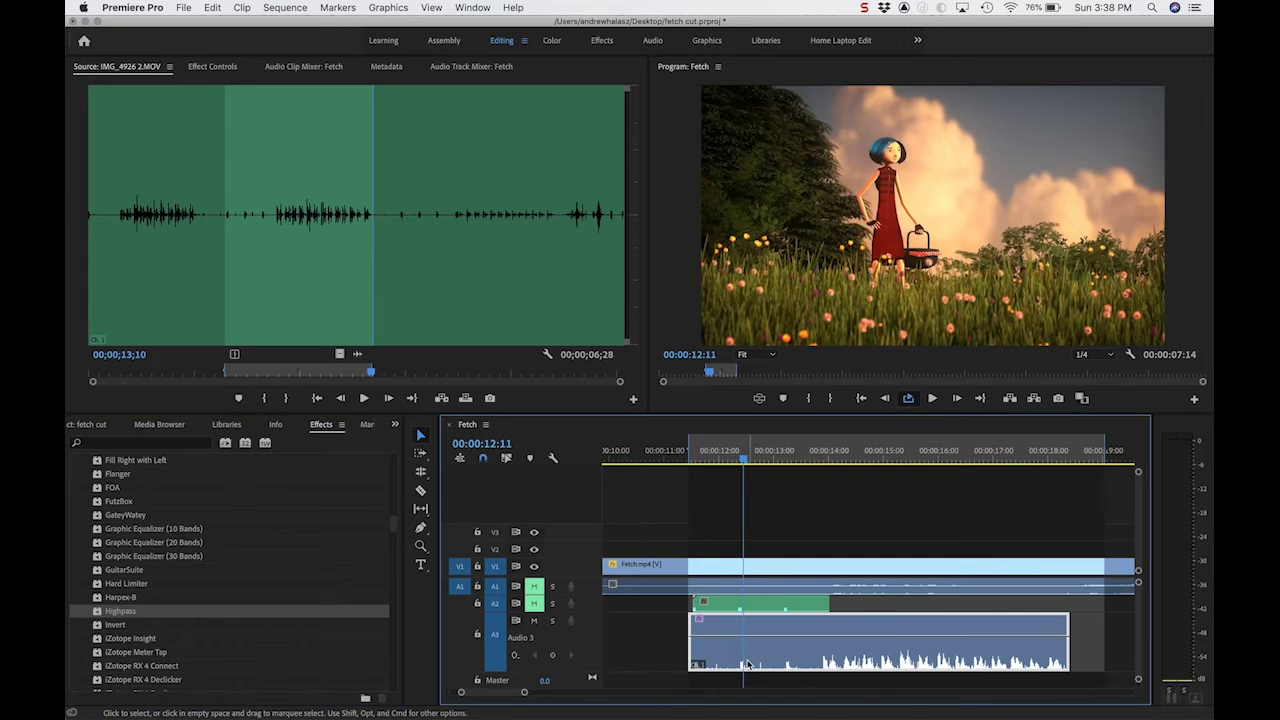
# - Delete the duplicate Highpass, set its Cutoff to 500 Hz and preview the Foley
pyautogui.click(212, 67)
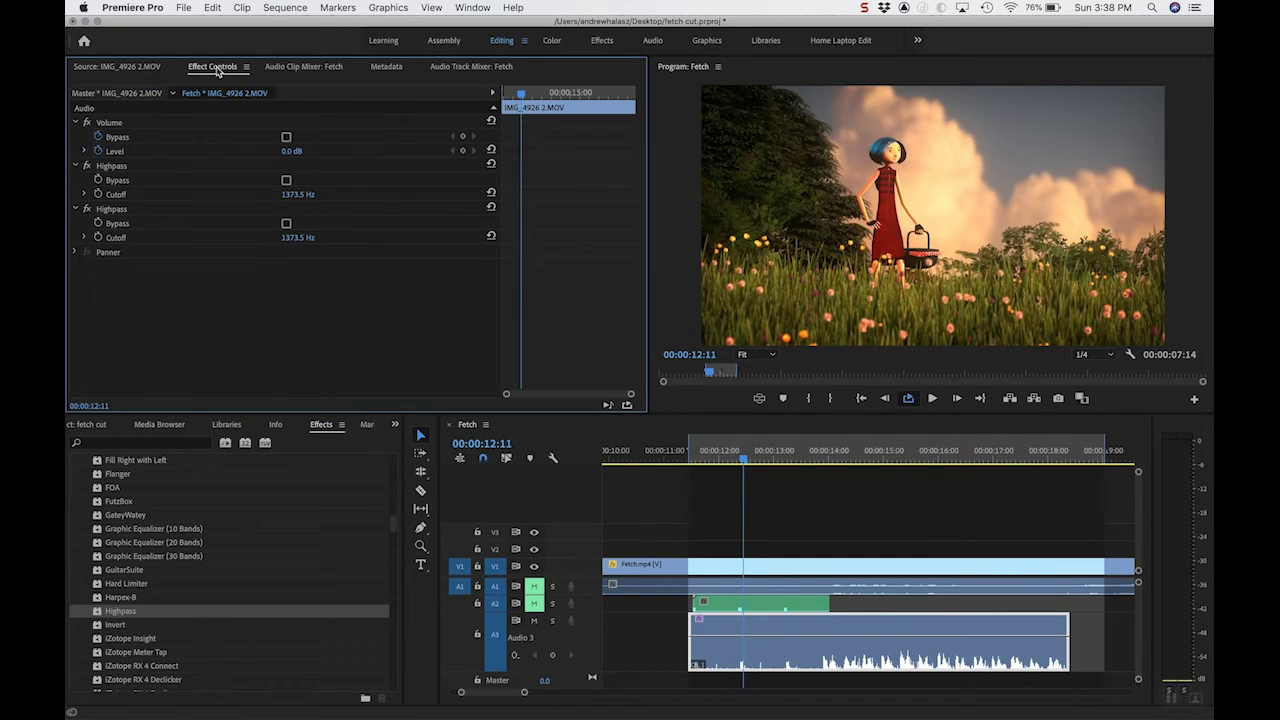
pyautogui.click(116, 210)
pyautogui.press('Delete')
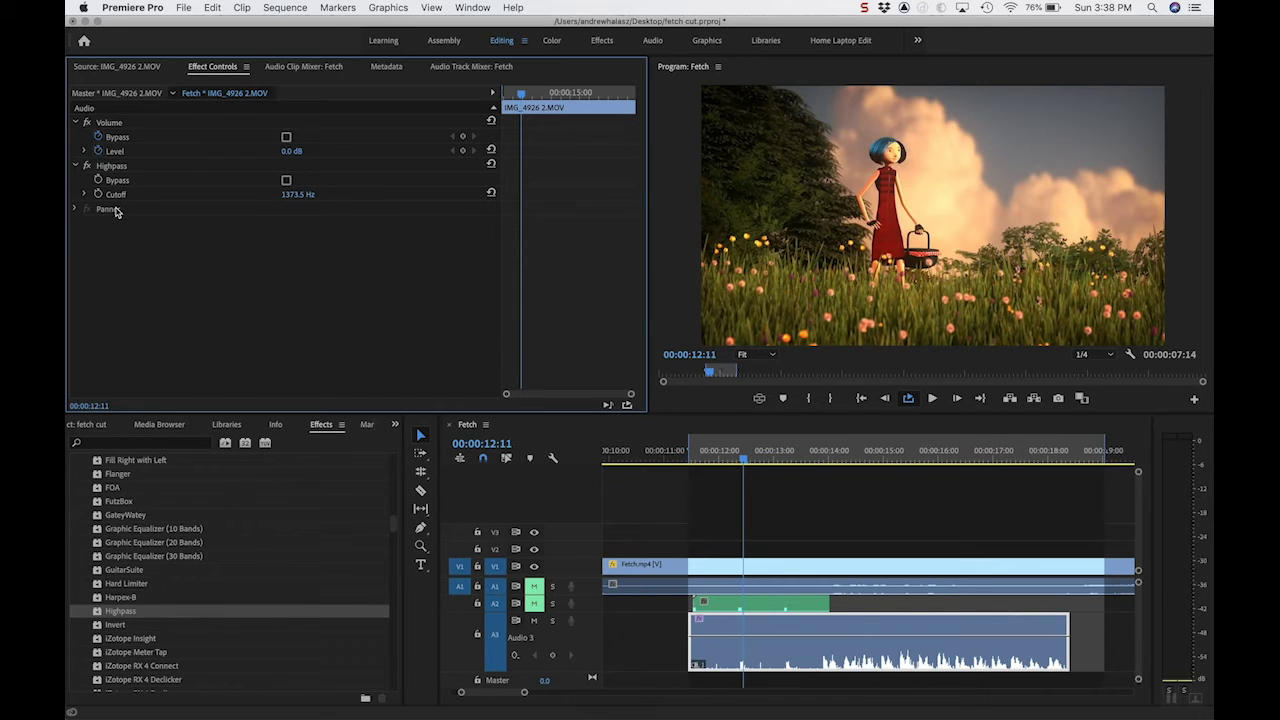
pyautogui.click(114, 167)
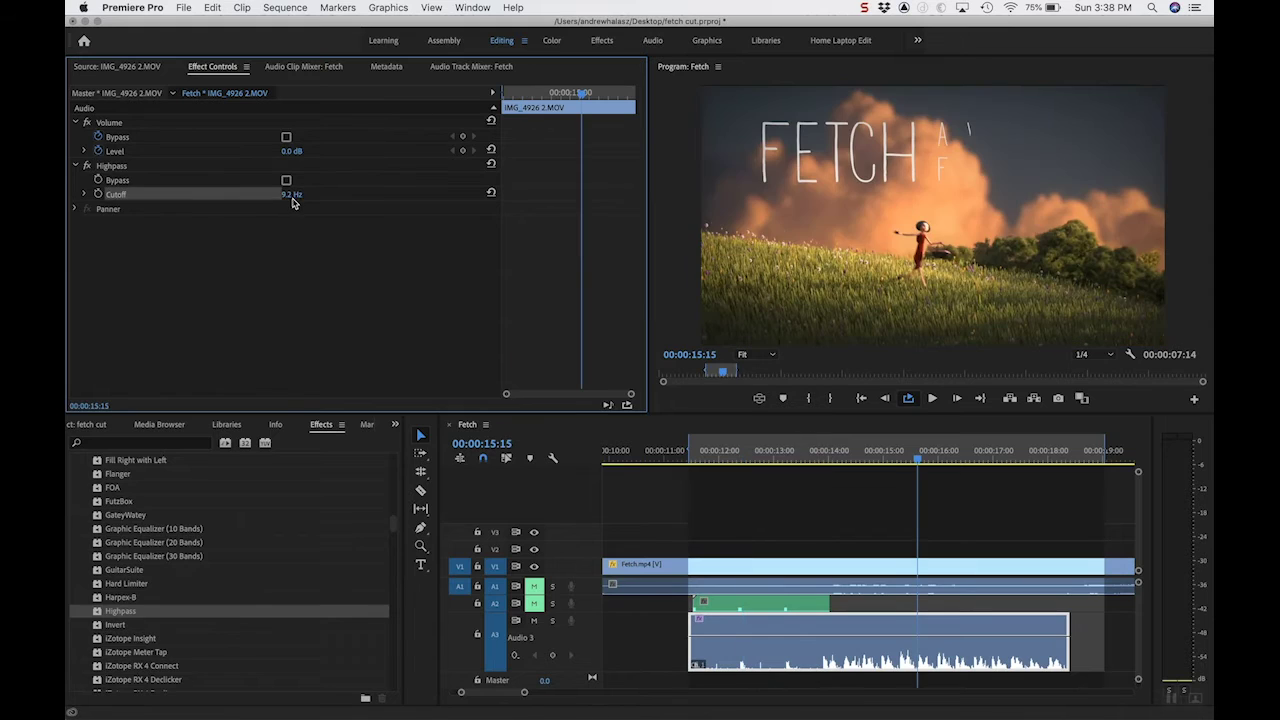
pyautogui.click(291, 195)
pyautogui.press('Return')
pyautogui.click(818, 455)
pyautogui.press('space')
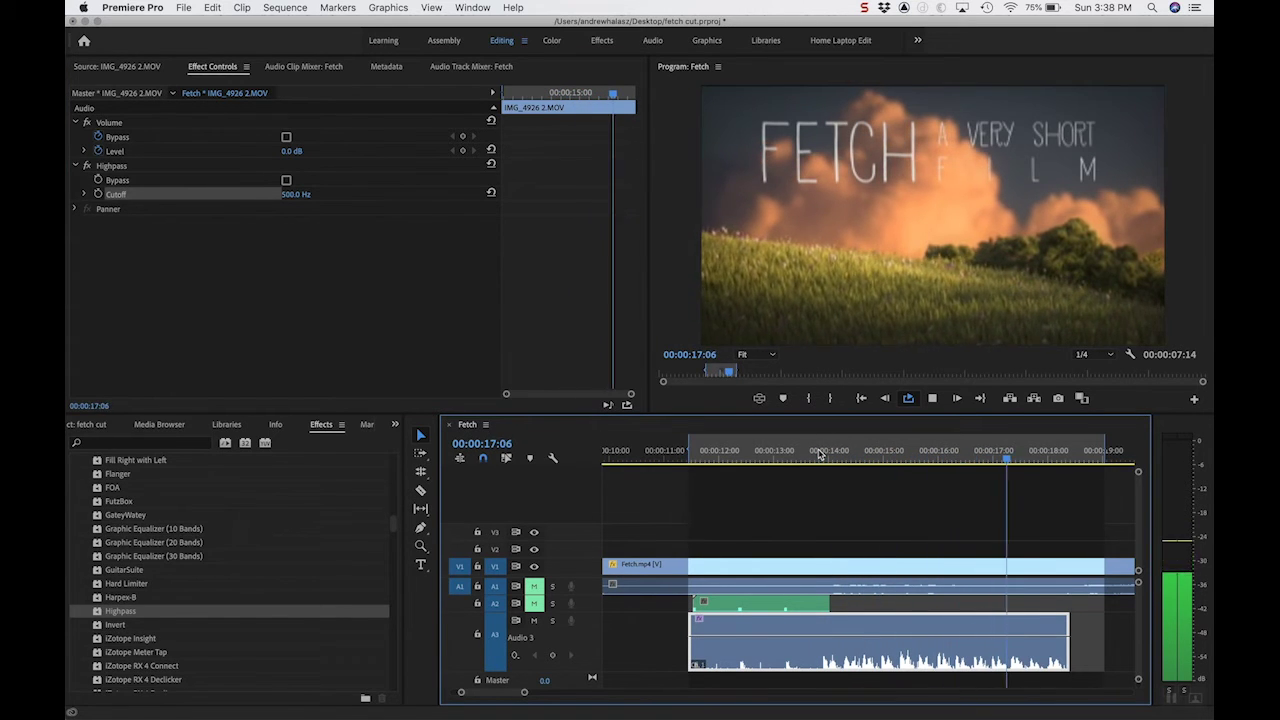
pyautogui.press('space')
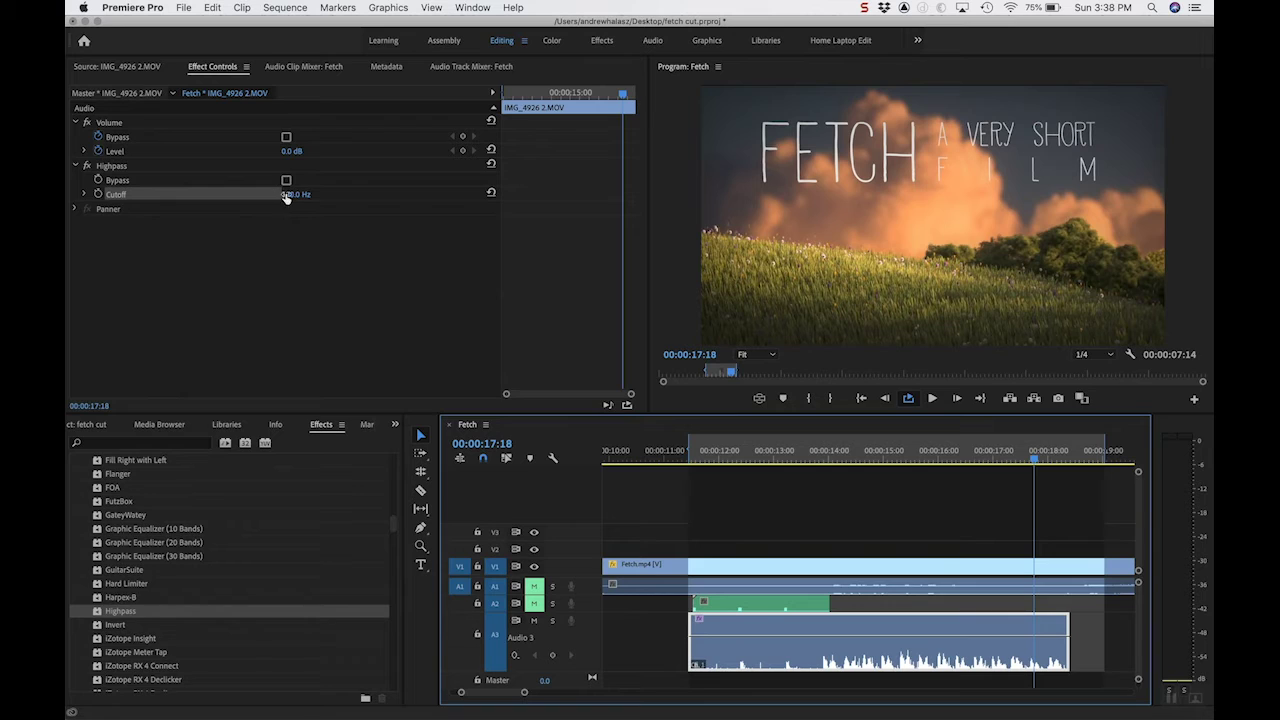
# - Raise the Highpass cutoff to 750 Hz and play back the filtered Foley from about 14:00
pyautogui.click(298, 193)
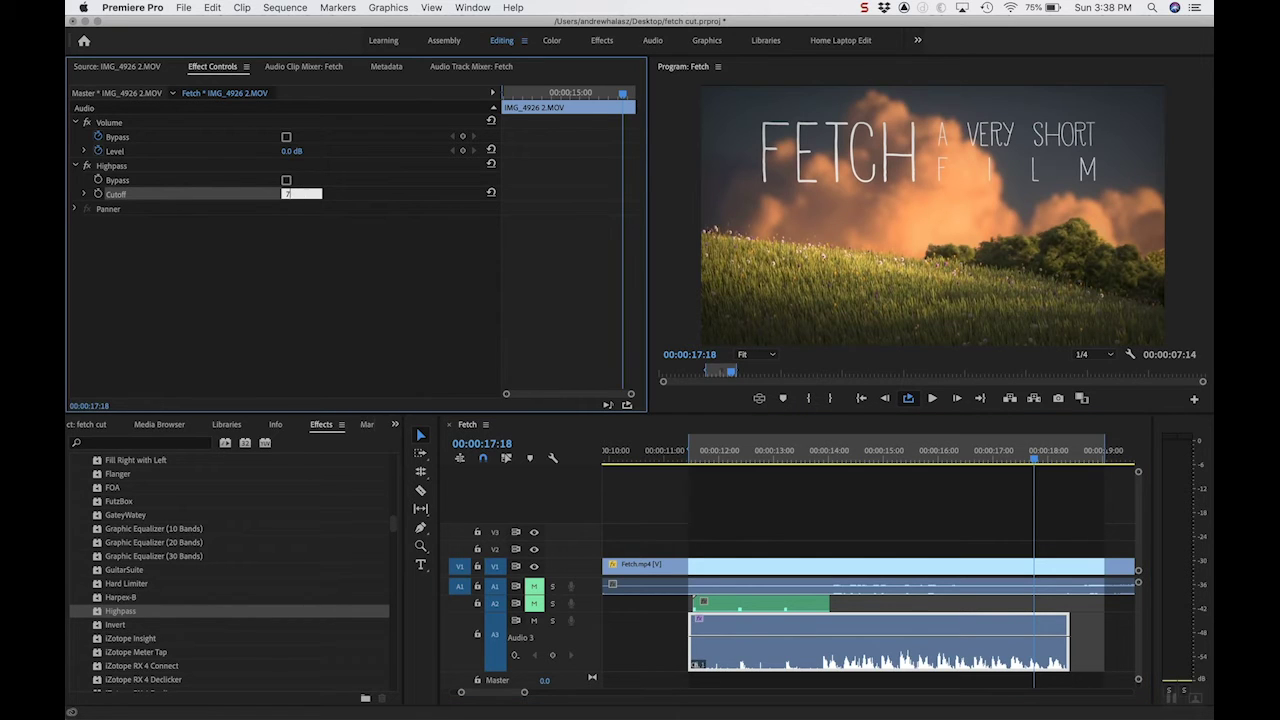
pyautogui.write('750')
pyautogui.press('Return')
pyautogui.click(815, 455)
pyautogui.press('space')
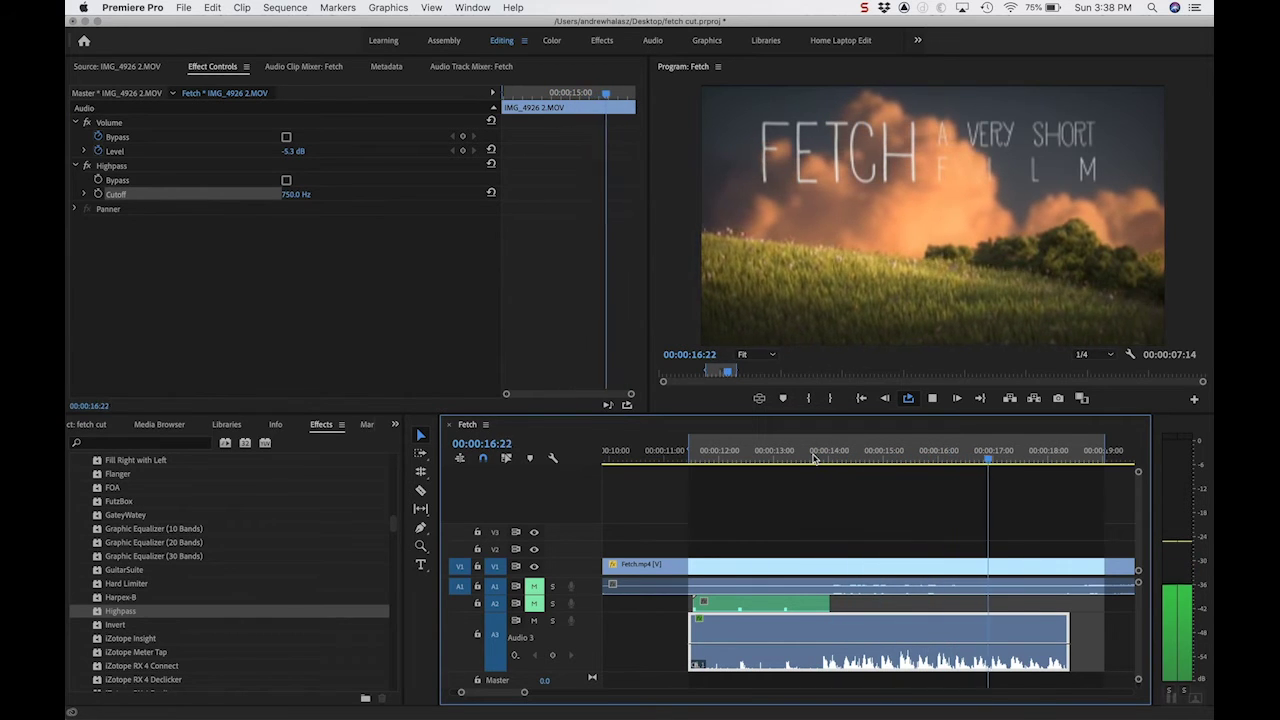
pyautogui.press('space')
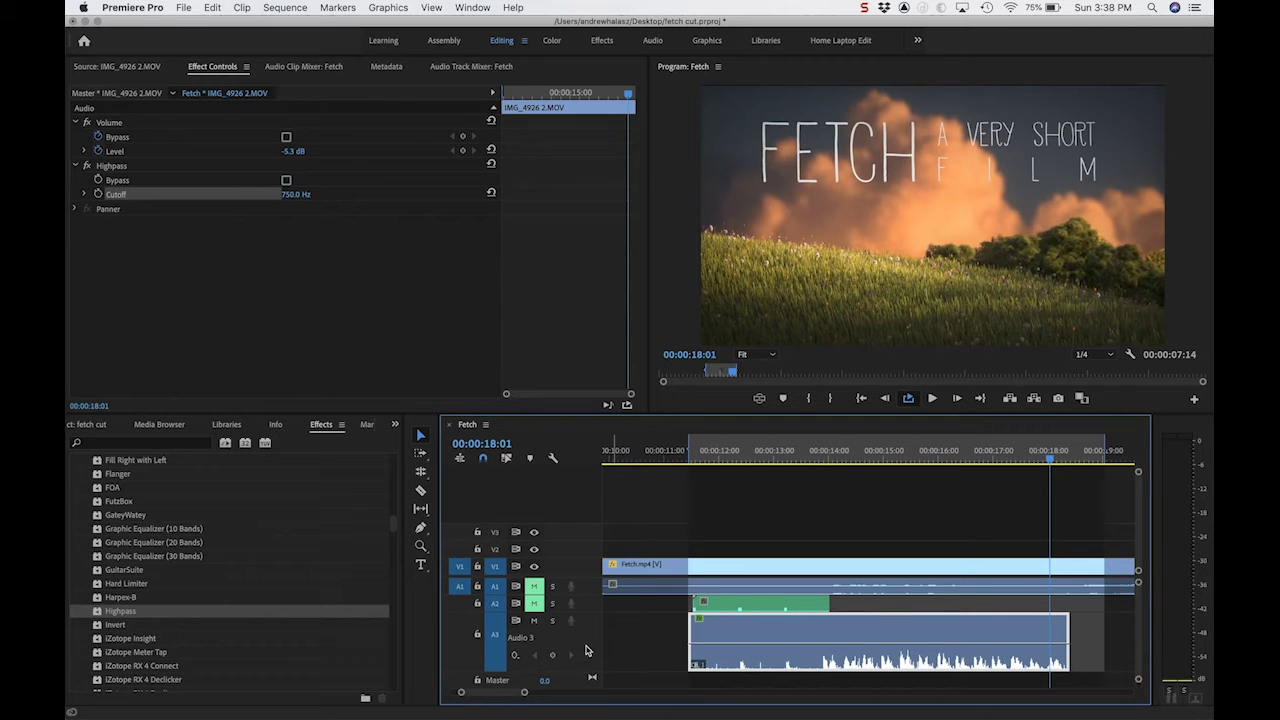
pyautogui.scroll(-1, 590, 650)
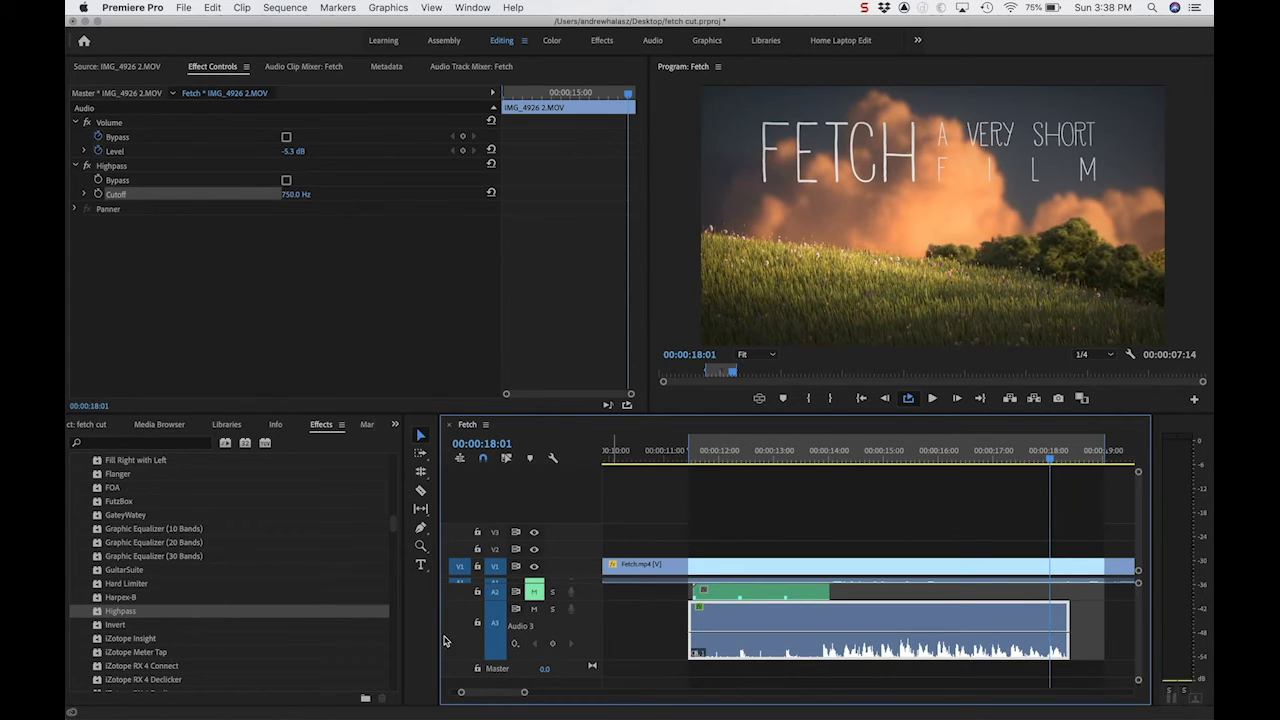
# - Add a new audio track A4 to the sequence and switch to Soundly
pyautogui.rightClick(587, 628)
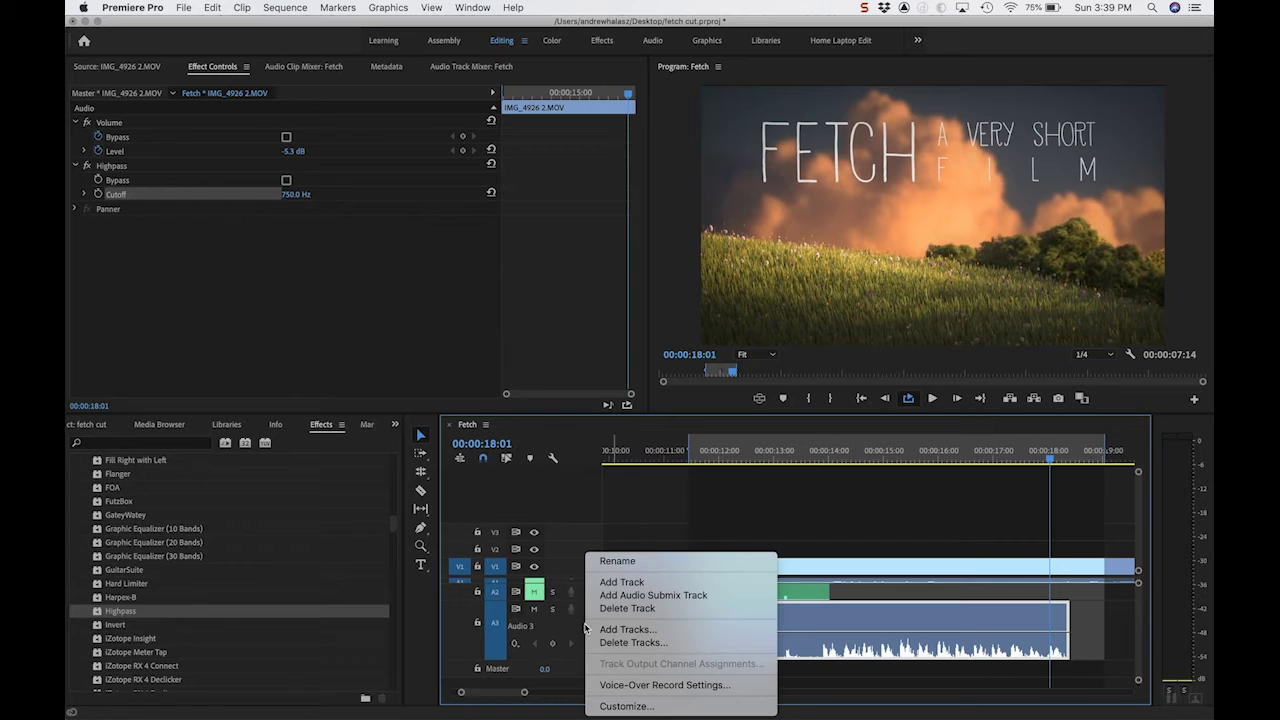
pyautogui.click(639, 583)
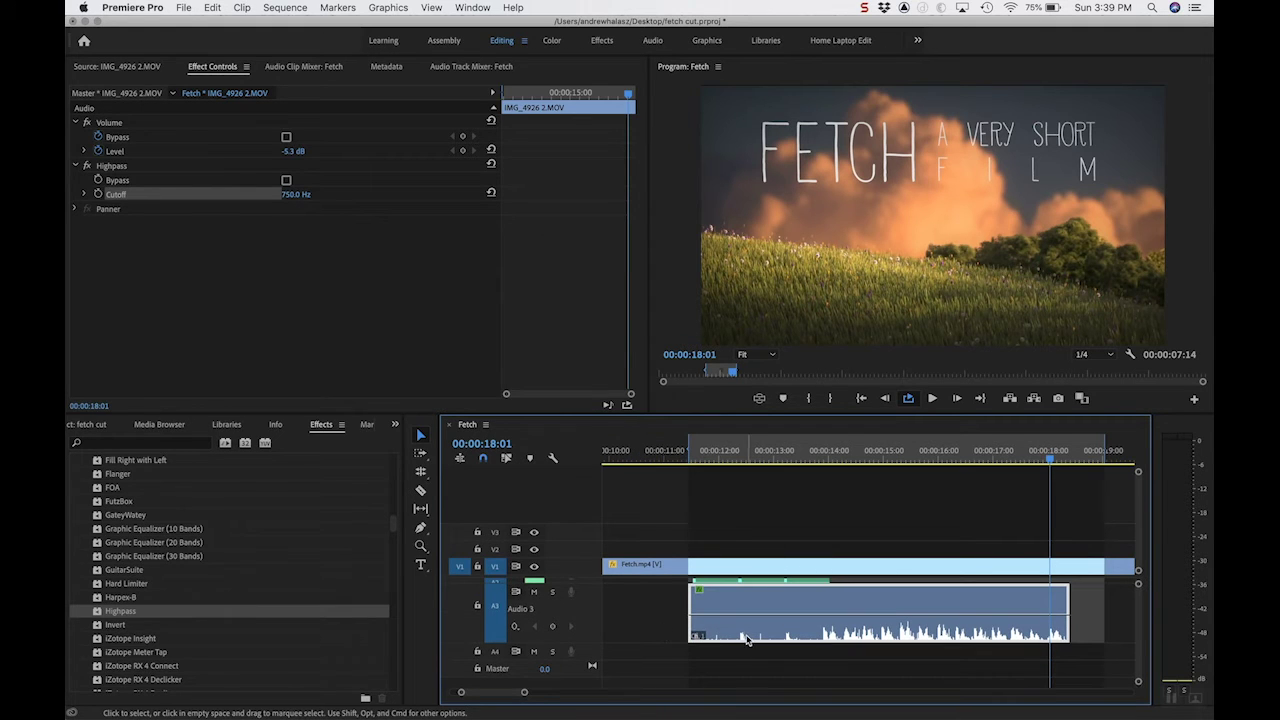
pyautogui.moveTo(914, 714)
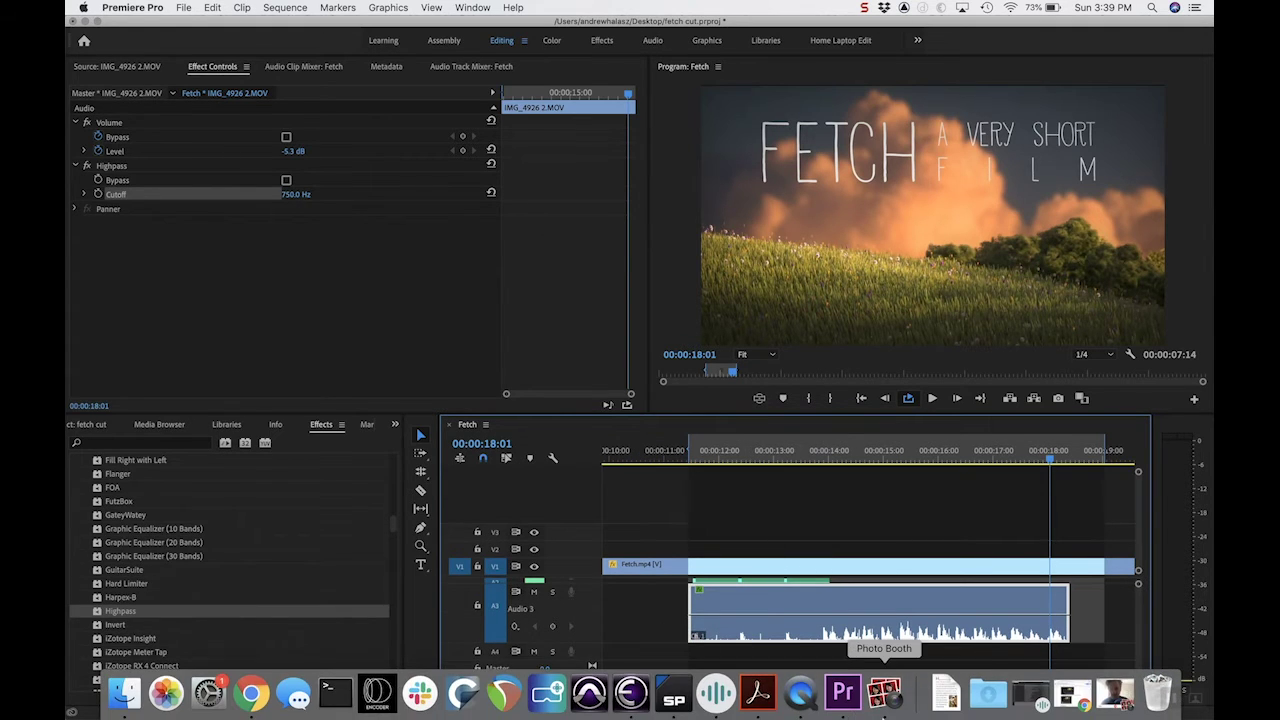
pyautogui.click(1031, 698)
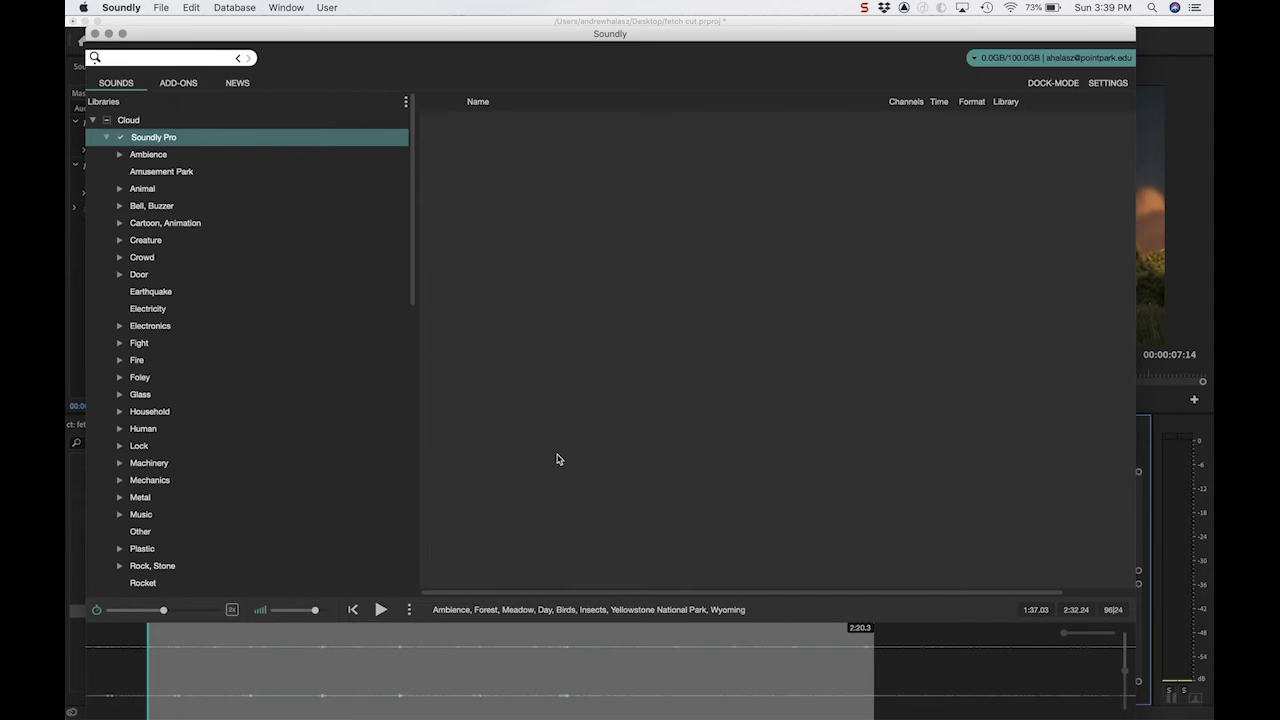
# - Audition the meadow ambience at about 1:08 and near its end, then browse the library categories
pyautogui.click(440, 676)
pyautogui.click(984, 672)
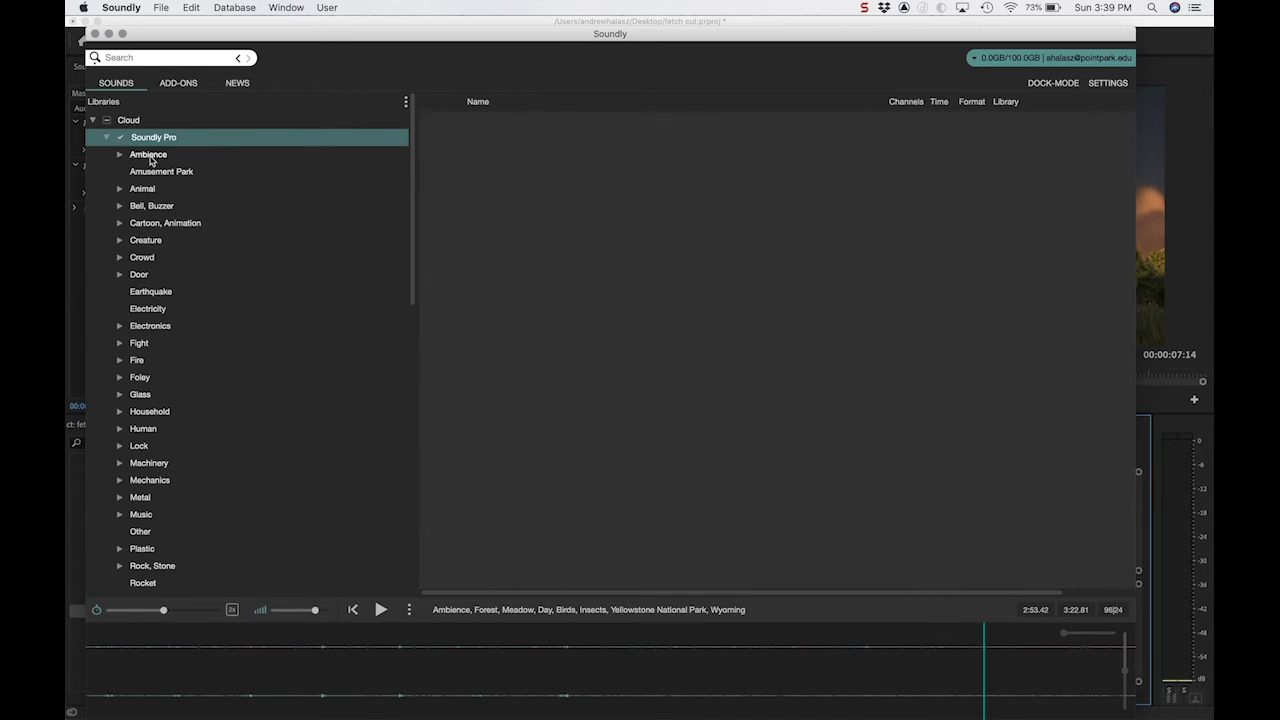
pyautogui.scroll(-3, 171, 386)
pyautogui.scroll(-20, 171, 386)
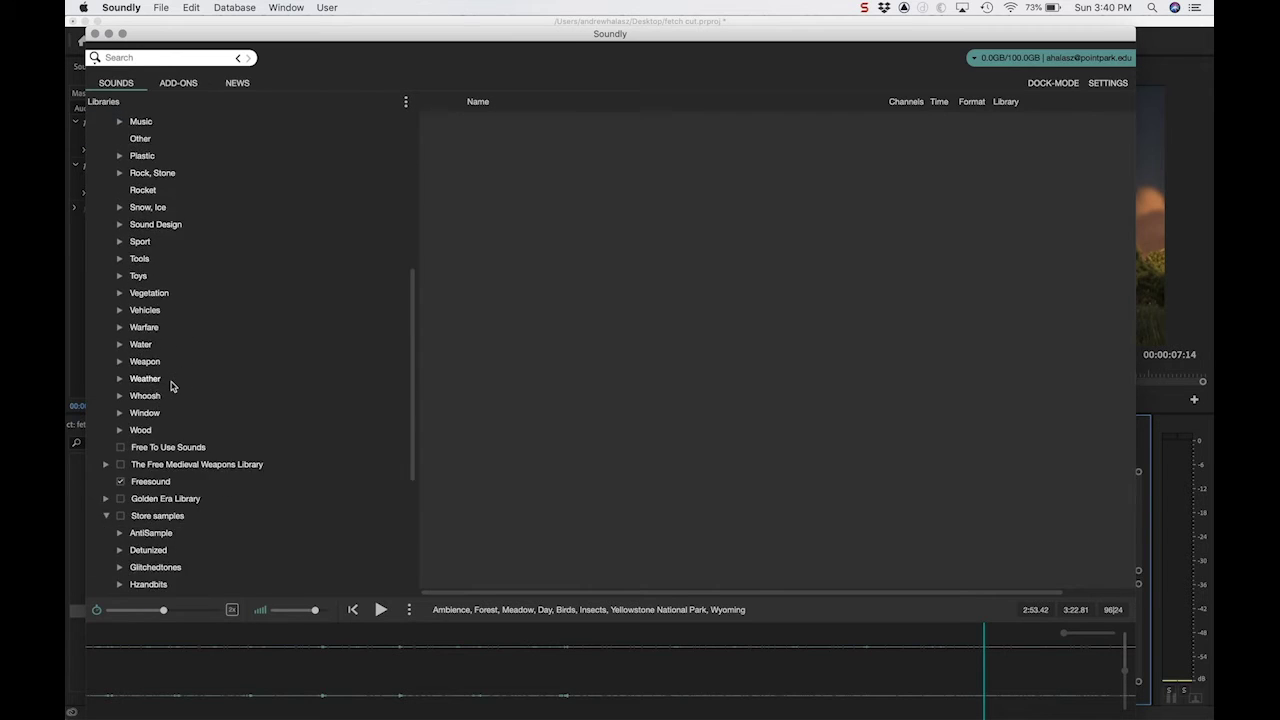
pyautogui.scroll(20, 171, 386)
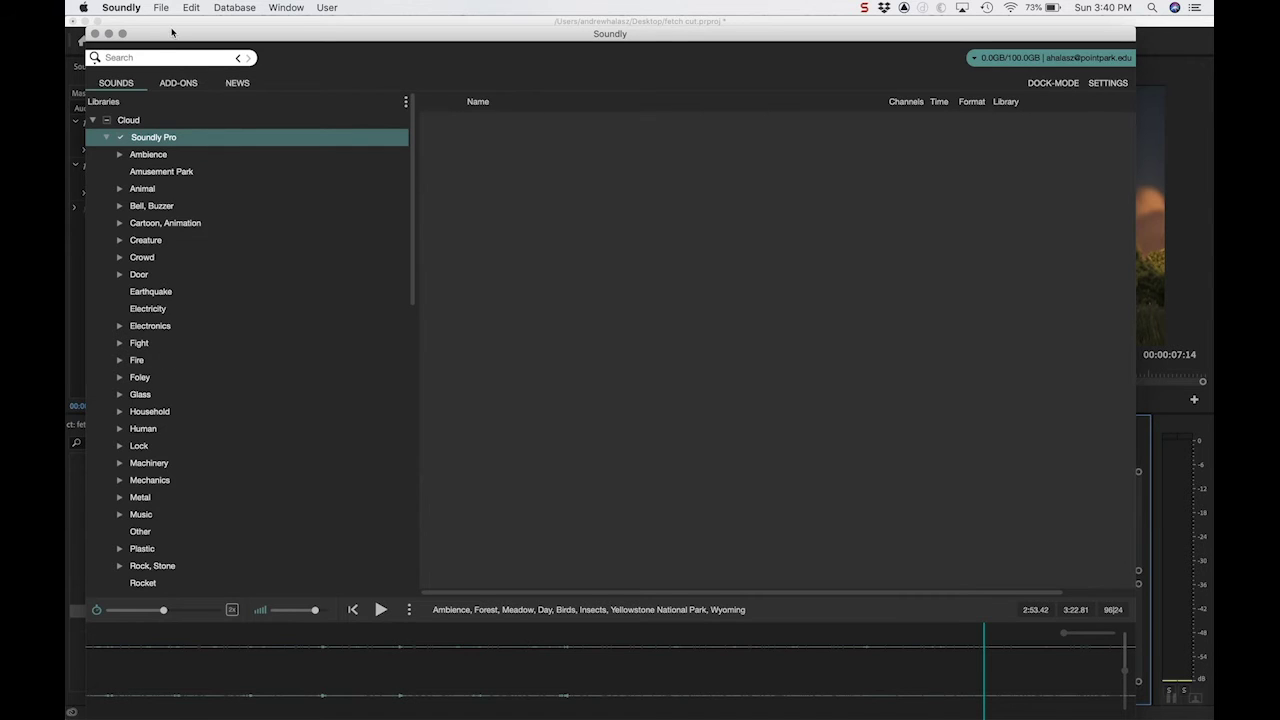
# - Search Soundly for 'meadow' and audition the forest meadow ambience
pyautogui.click(152, 57)
pyautogui.write('meadow')
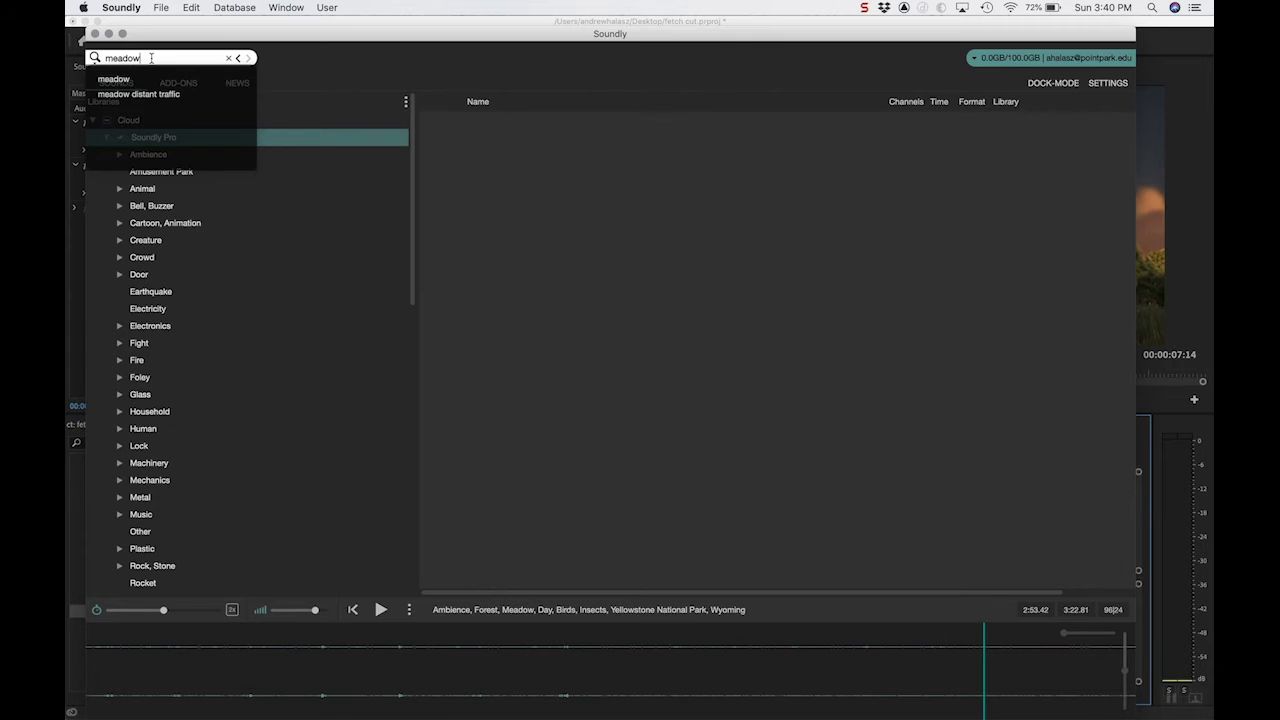
pyautogui.press('Return')
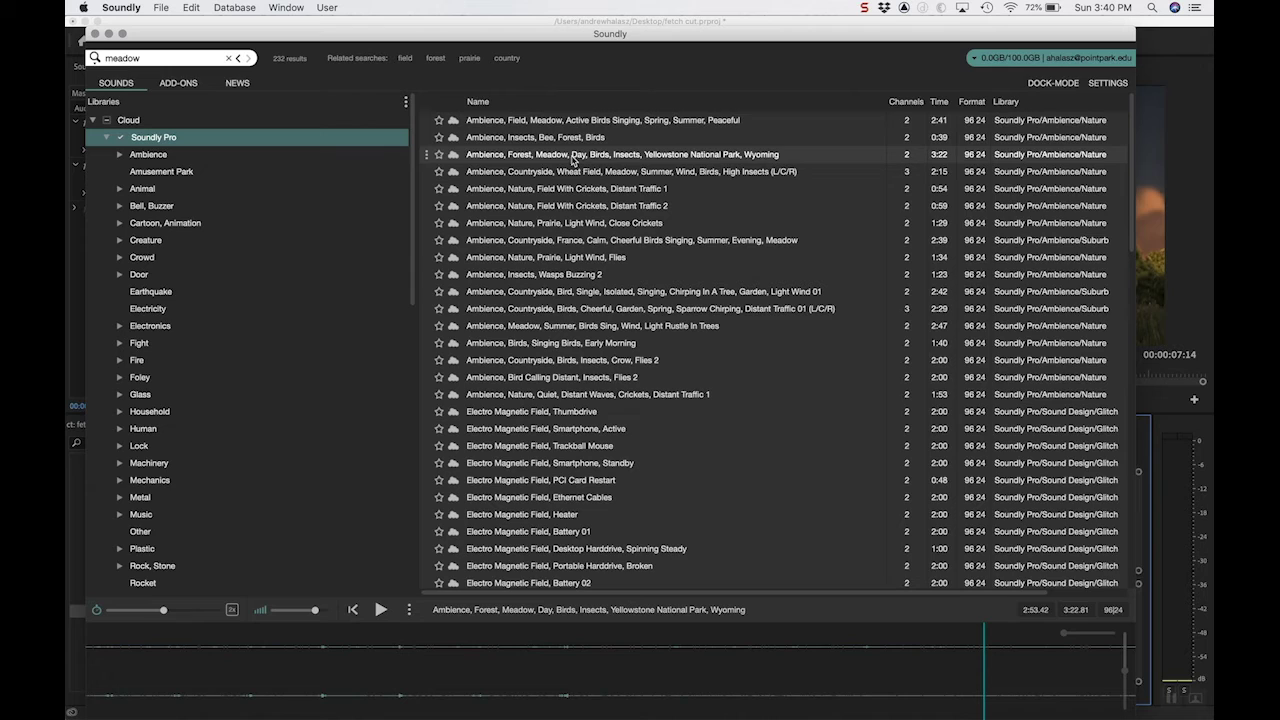
pyautogui.click(573, 155)
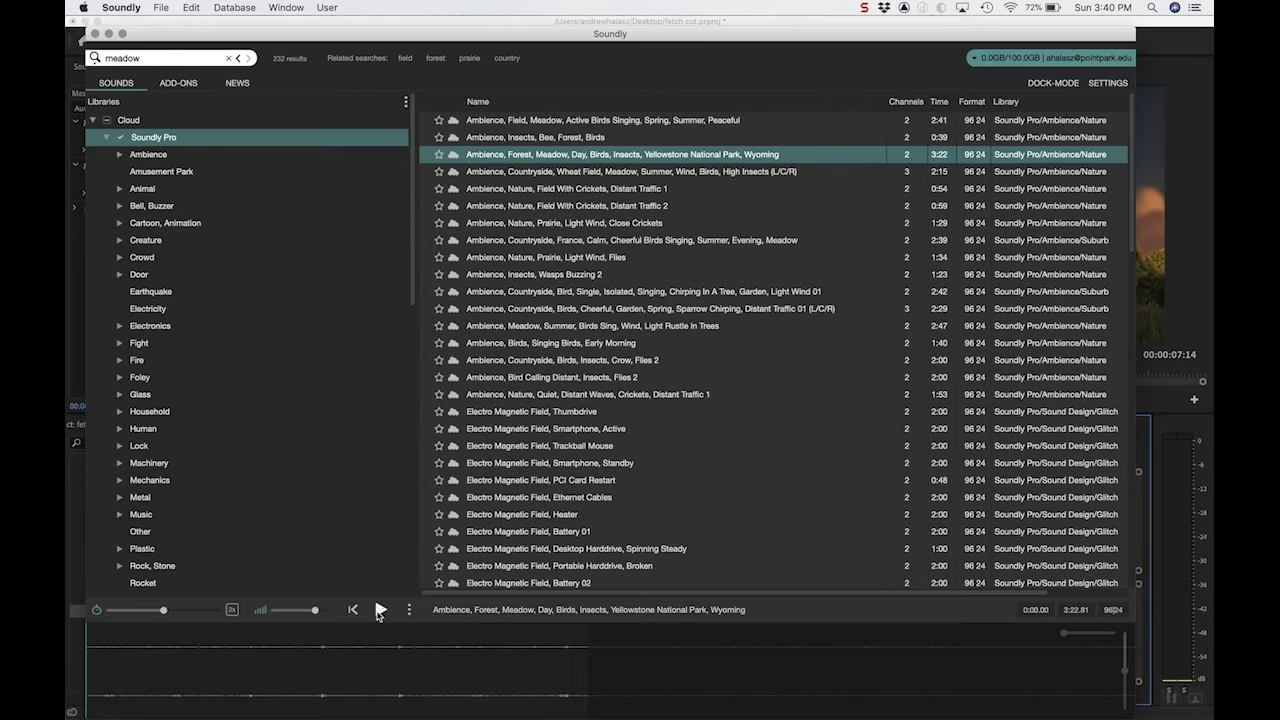
pyautogui.click(380, 609)
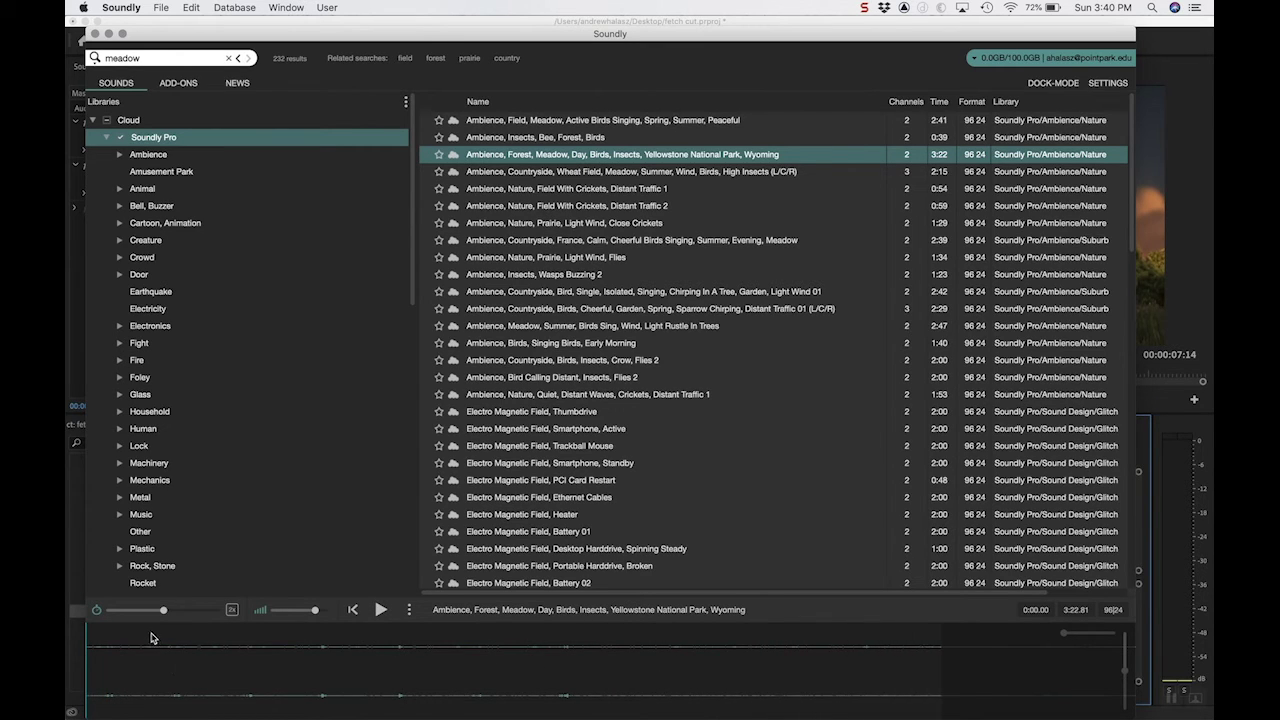
# - Mark a section of the ambience and drag it onto track A4 in the Fetch sequence
pyautogui.moveTo(149, 632); pyautogui.dragTo(652, 679)
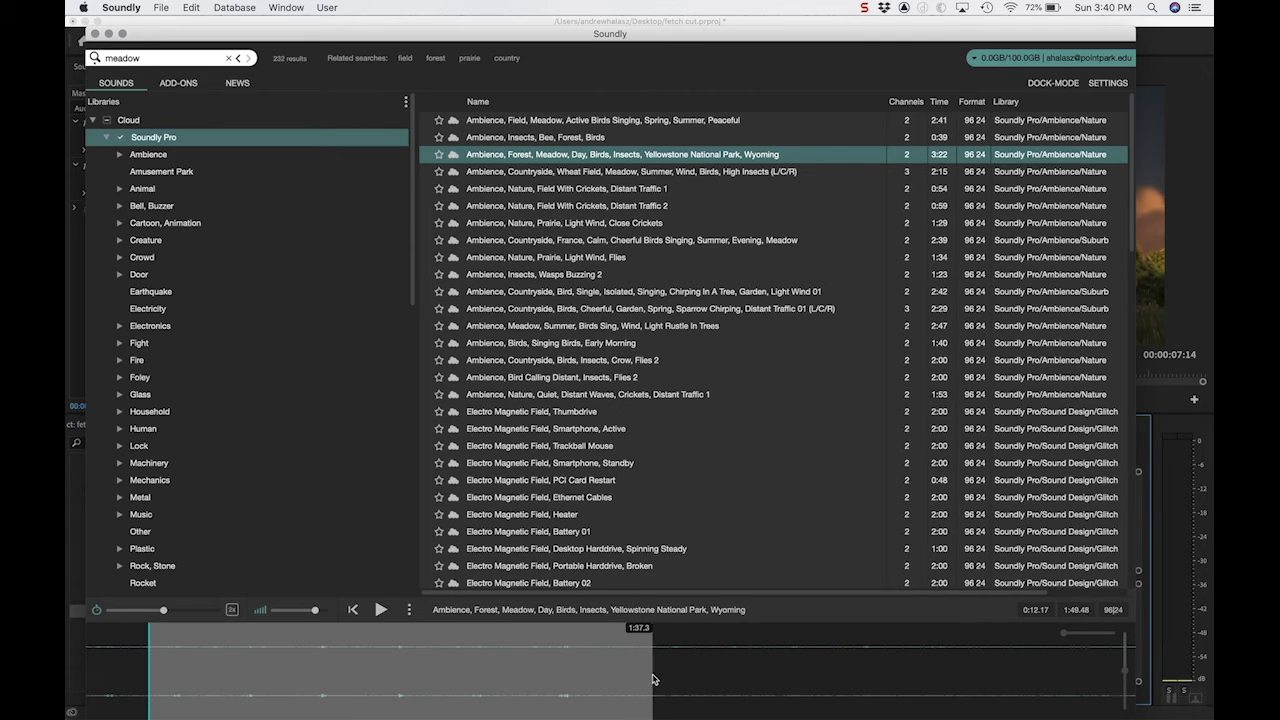
pyautogui.click(367, 675)
pyautogui.moveTo(418, 657); pyautogui.dragTo(663, 654)
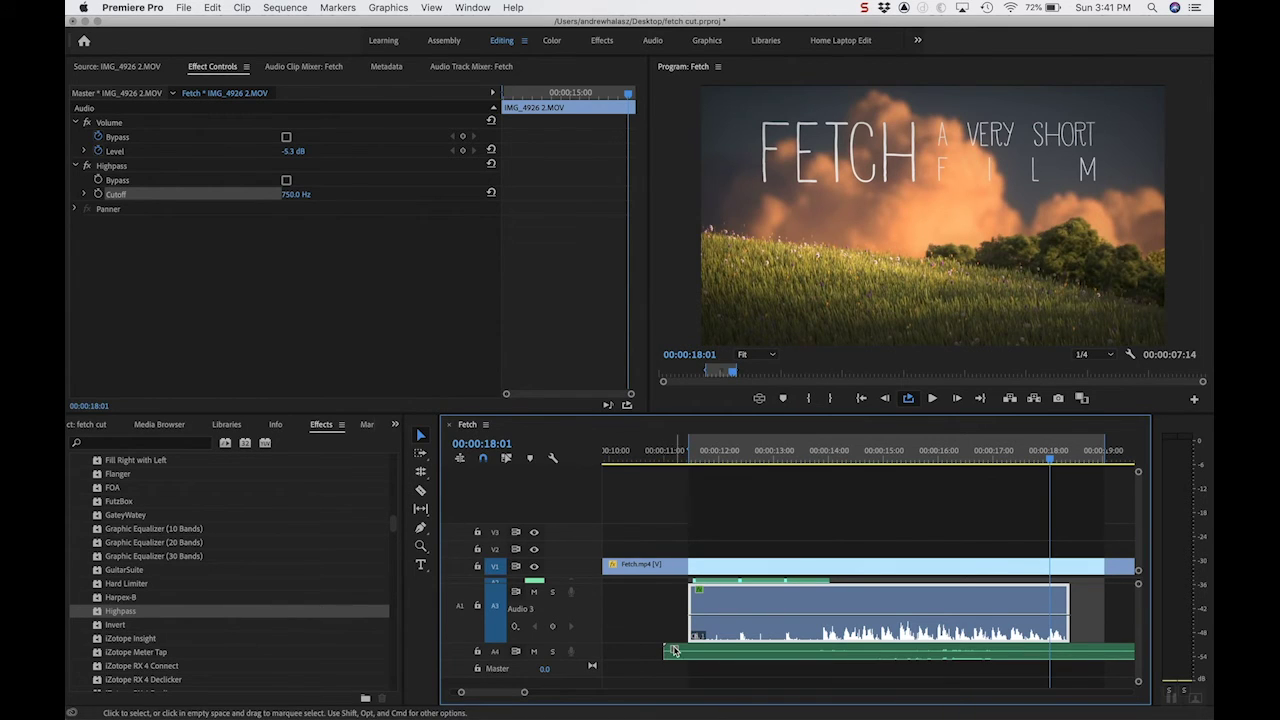
# - Trim the starts of the meadow ambience and grass Foley clips, then play from 12 seconds
pyautogui.moveTo(661, 649); pyautogui.dragTo(714, 650)
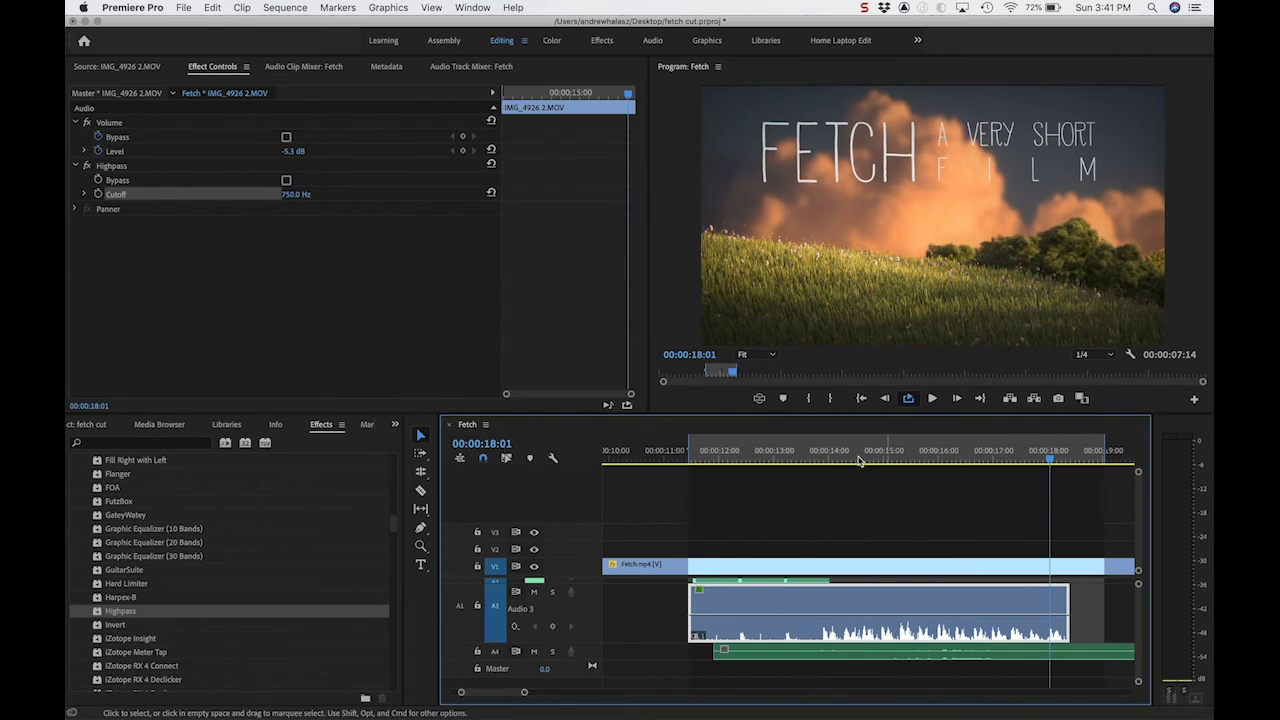
pyautogui.click(797, 452)
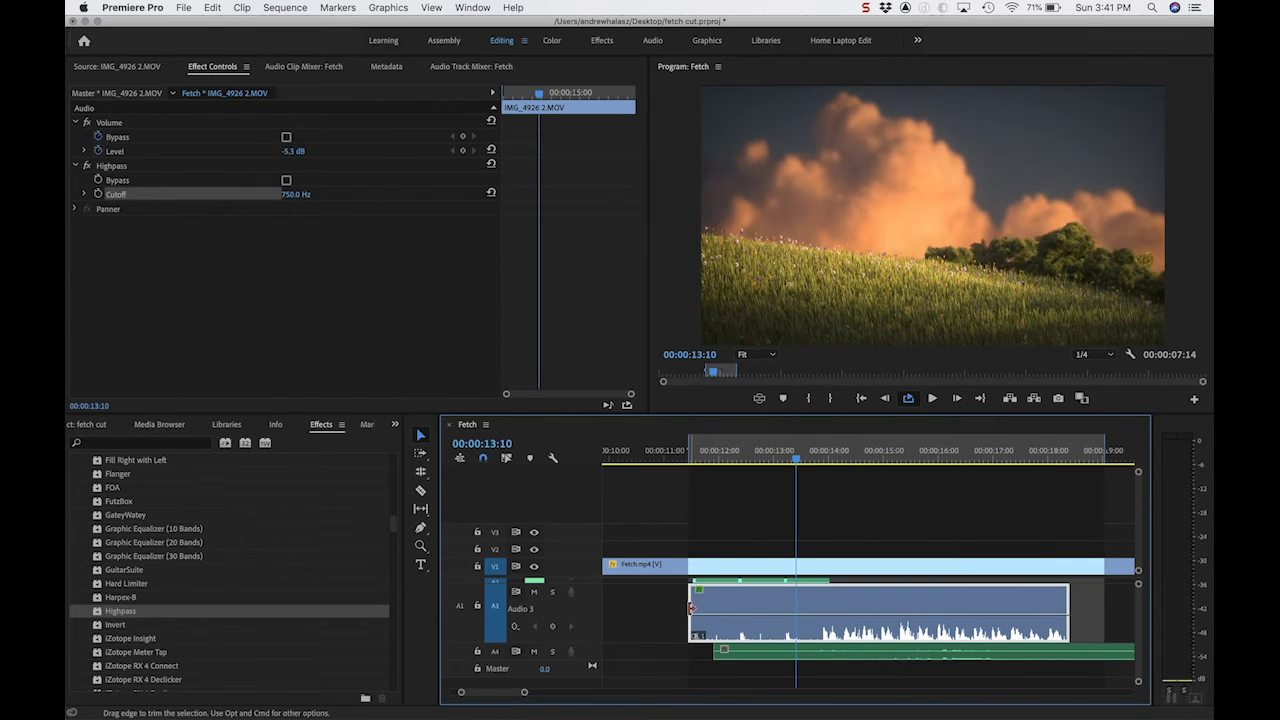
pyautogui.moveTo(691, 608); pyautogui.dragTo(833, 608)
pyautogui.click(720, 458)
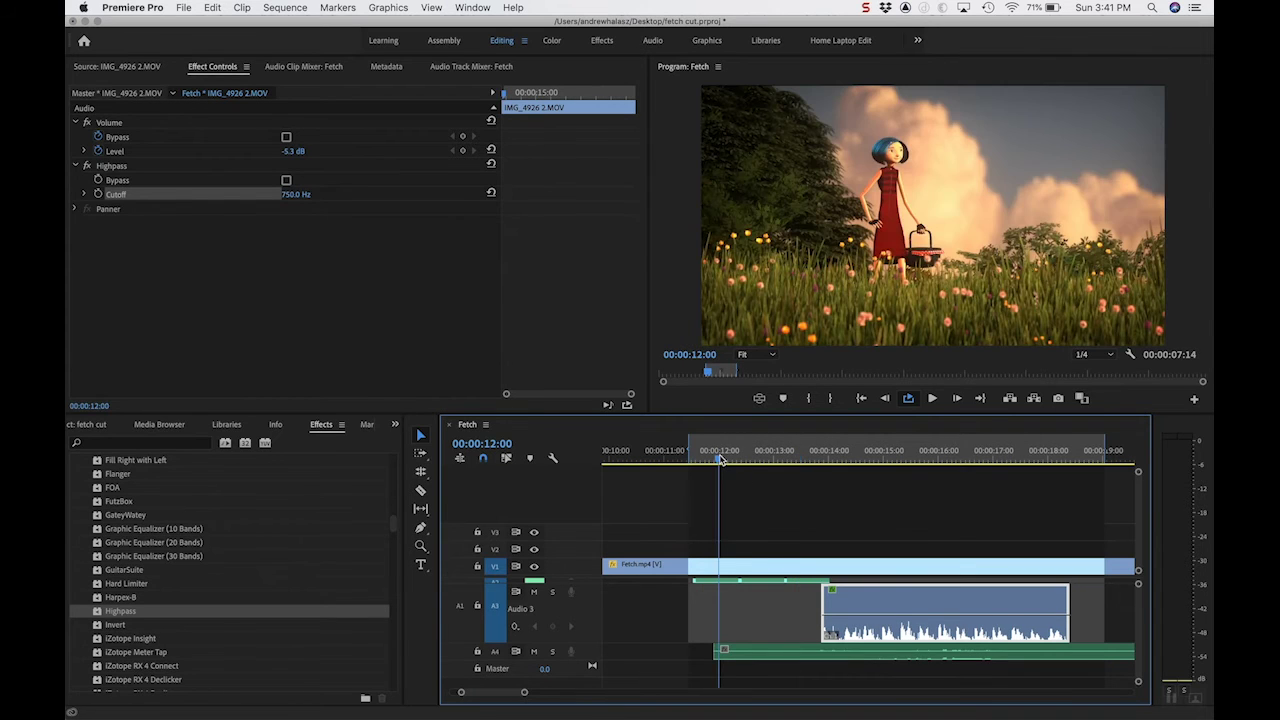
pyautogui.press('space')
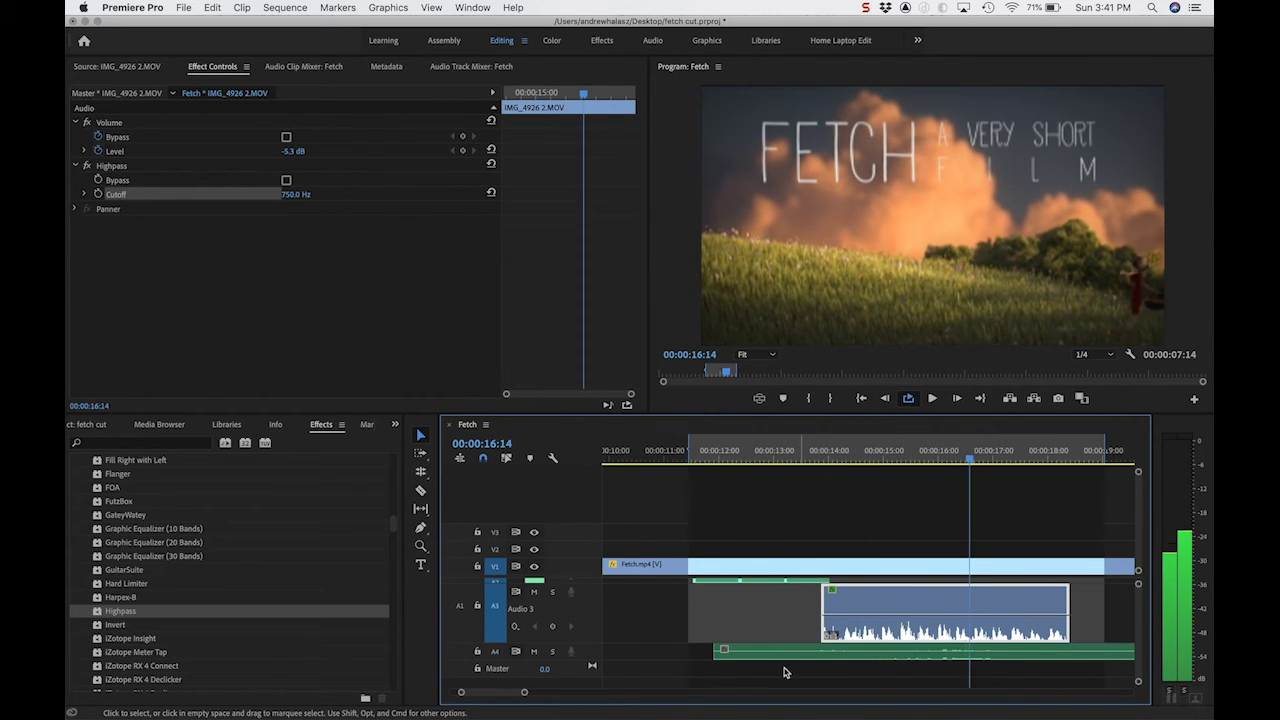
pyautogui.press('space')
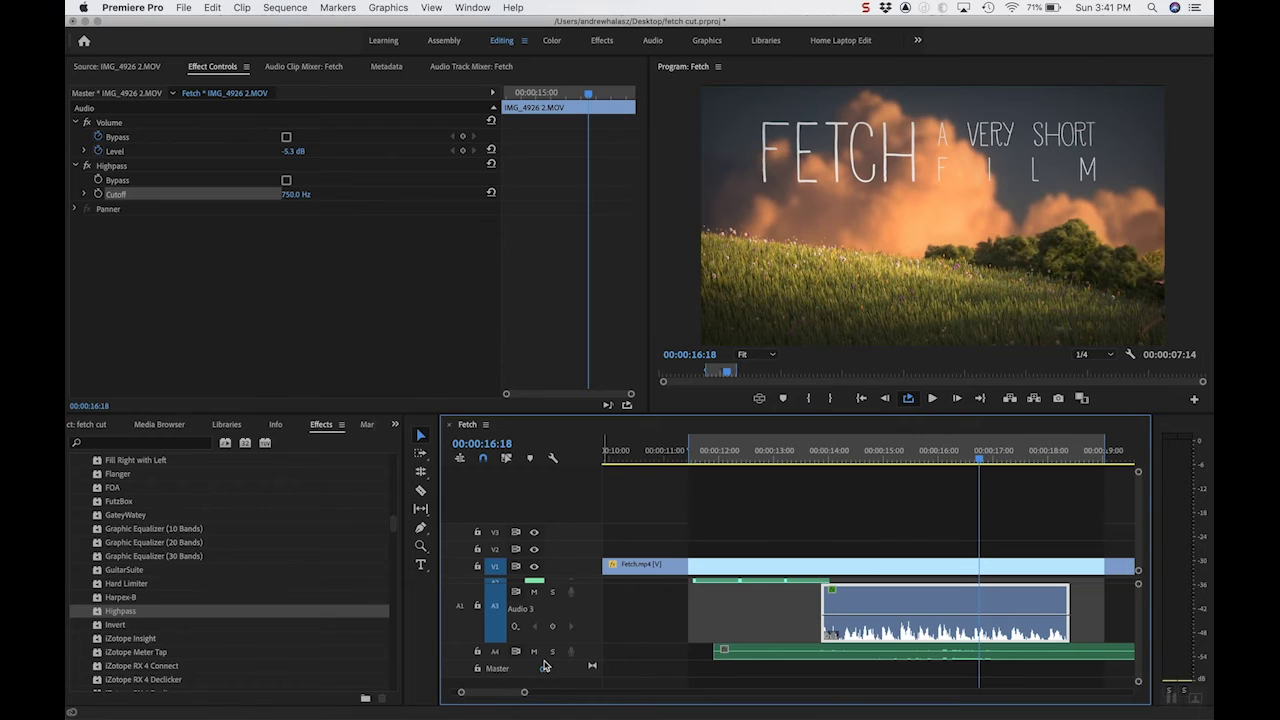
# - Enlarge track A4, lower the meadow ambience volume, and play from 13:19 to check the mix
pyautogui.moveTo(544, 665); pyautogui.dragTo(548, 695)
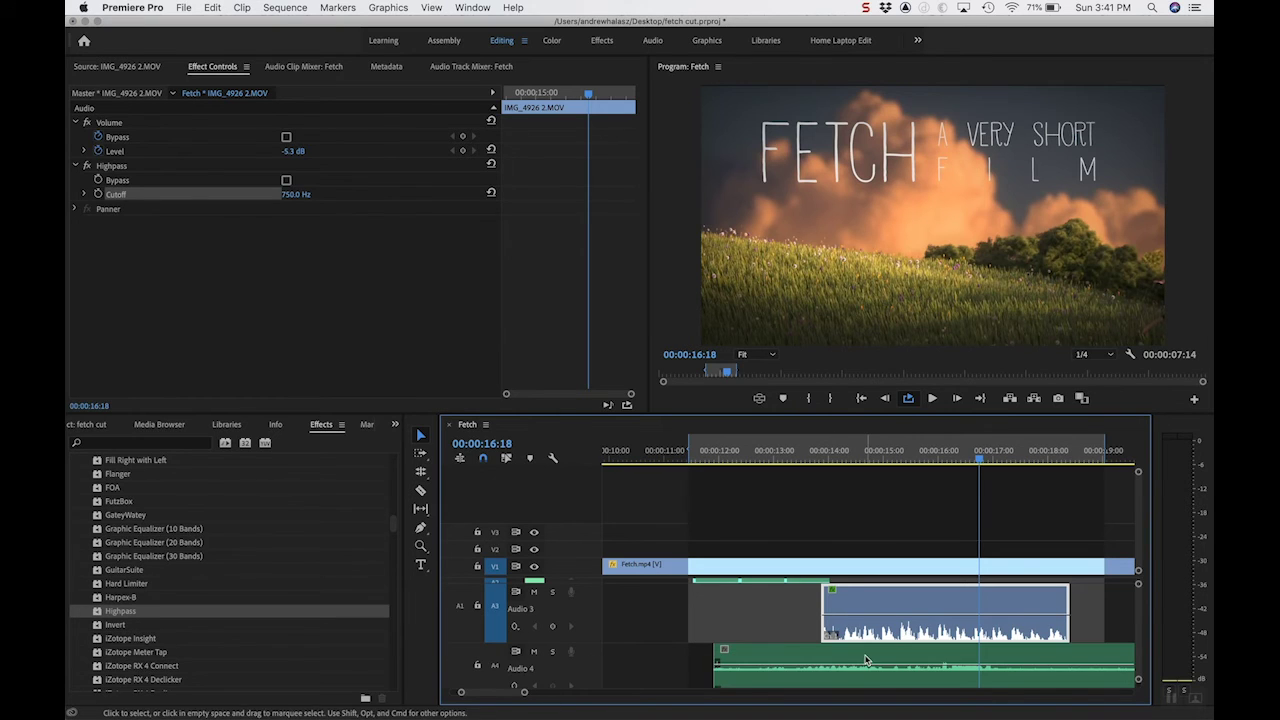
pyautogui.moveTo(866, 664); pyautogui.dragTo(872, 682)
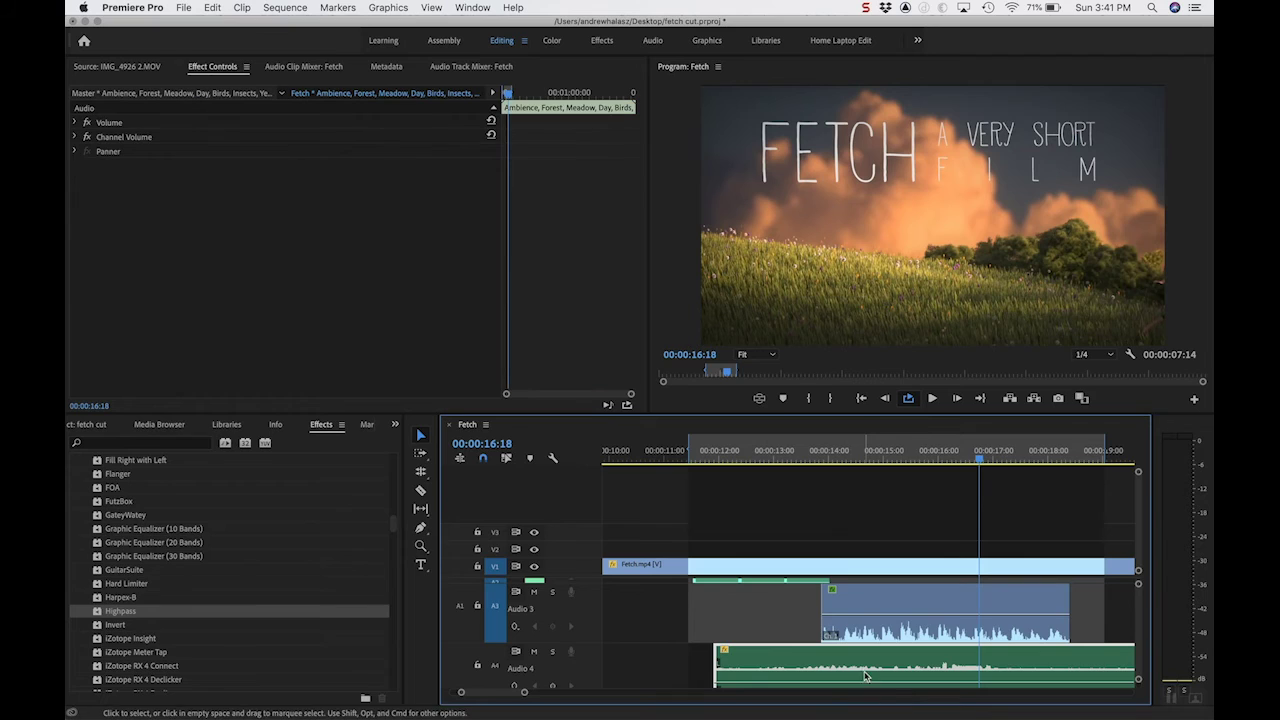
pyautogui.click(856, 620)
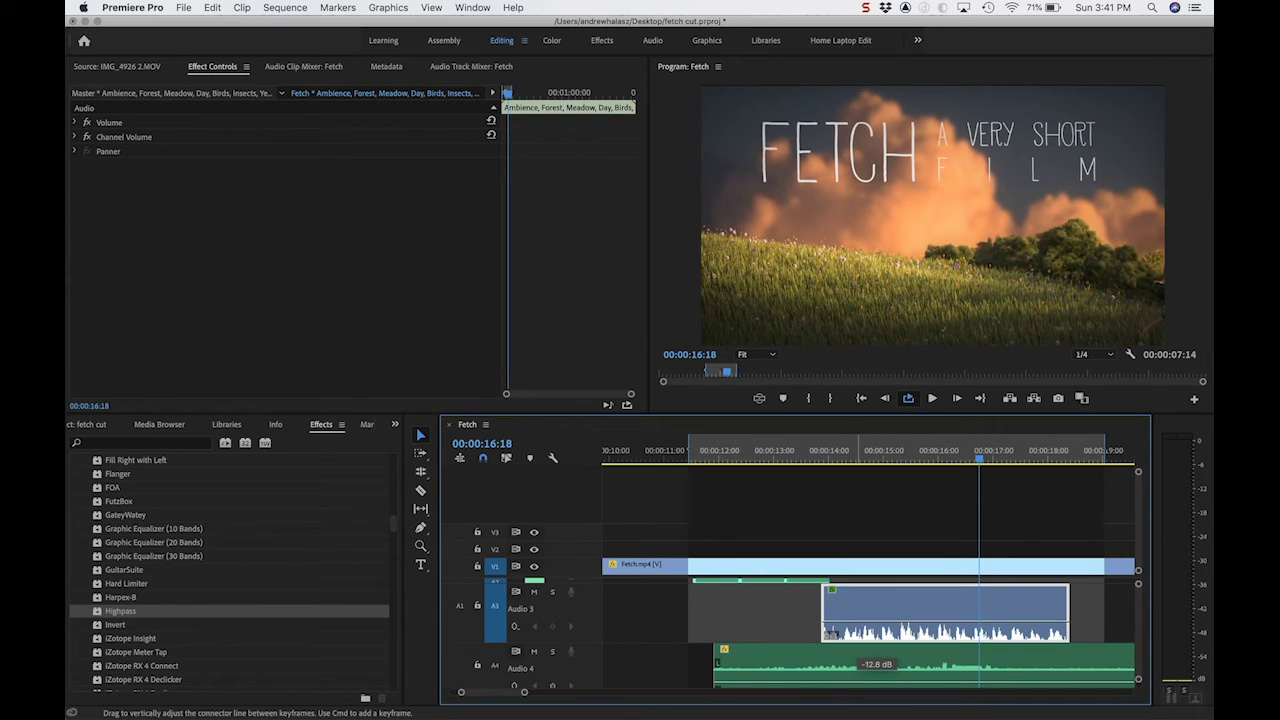
pyautogui.click(818, 455)
pyautogui.press('space')
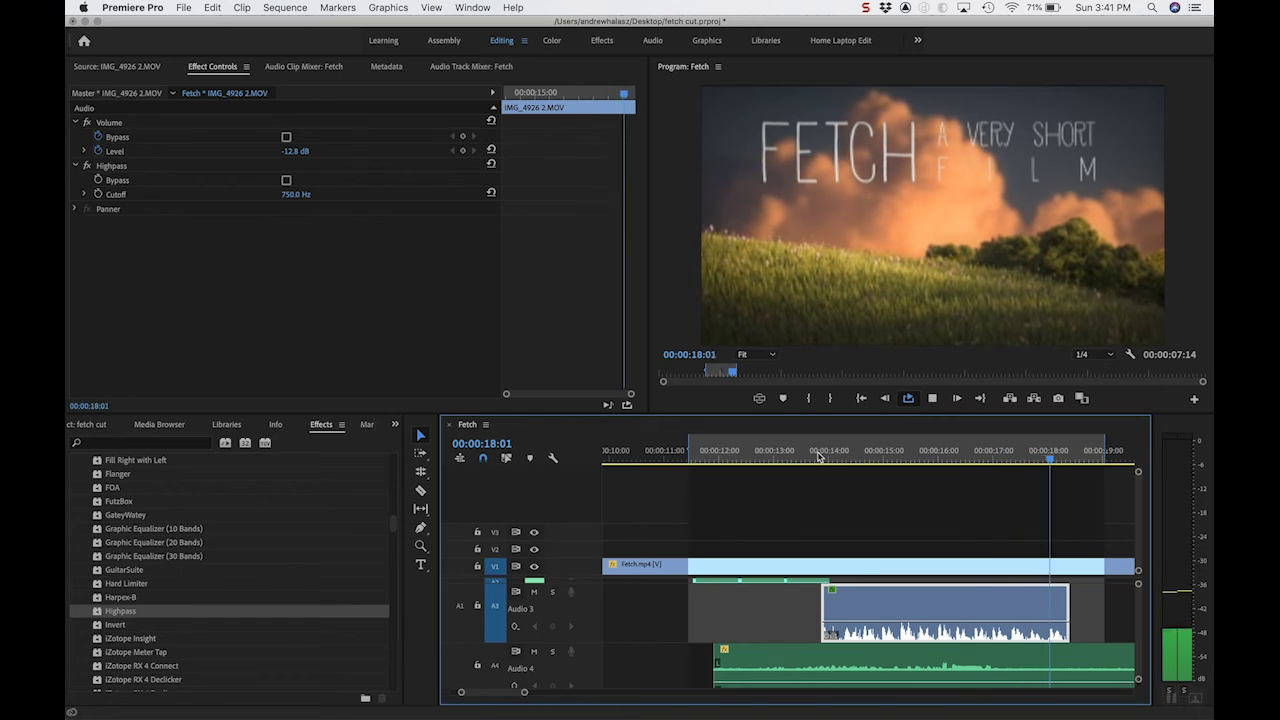
pyautogui.press('space')
pyautogui.press('Up')
pyautogui.press('Up')
pyautogui.press('Up')
pyautogui.press('Up')
pyautogui.press('Right')
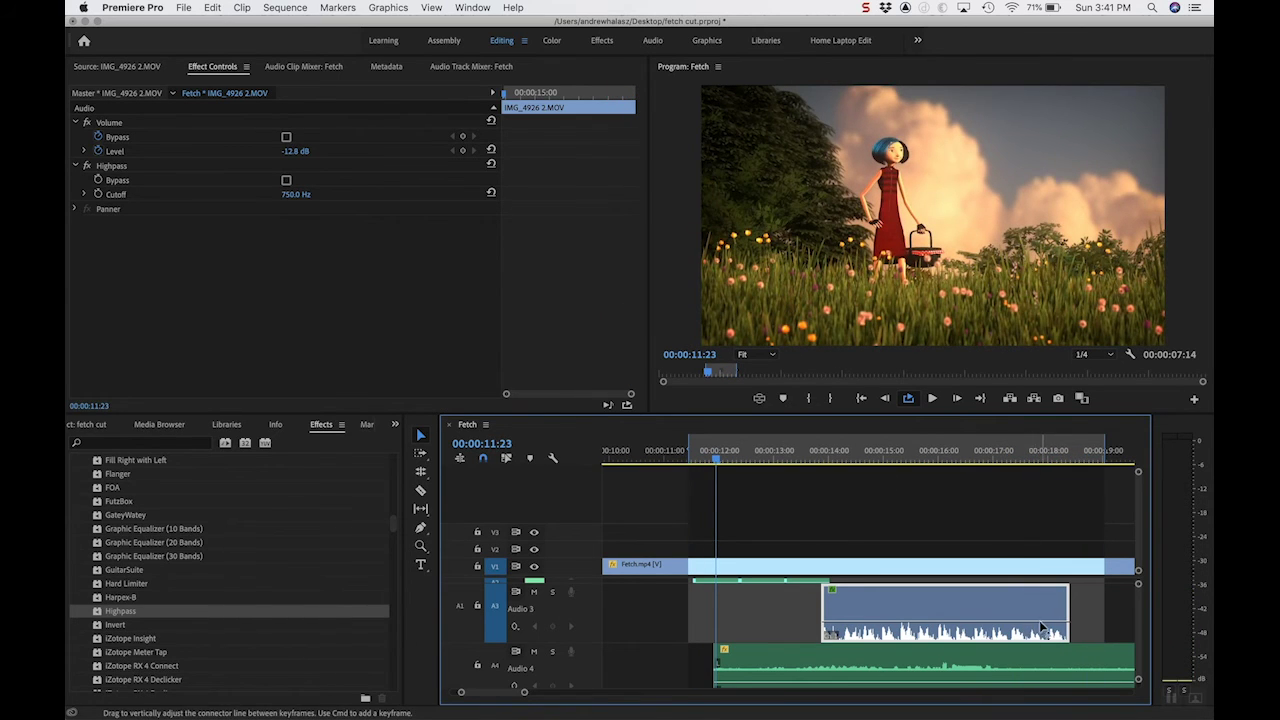
# - Add Foley volume keyframes near 17 seconds and fade it to silence at 18:06
pyautogui.moveTo(1040, 452); pyautogui.dragTo(993, 452)
pyautogui.keyDown('super'); pyautogui.click(998, 622); pyautogui.keyUp('super')
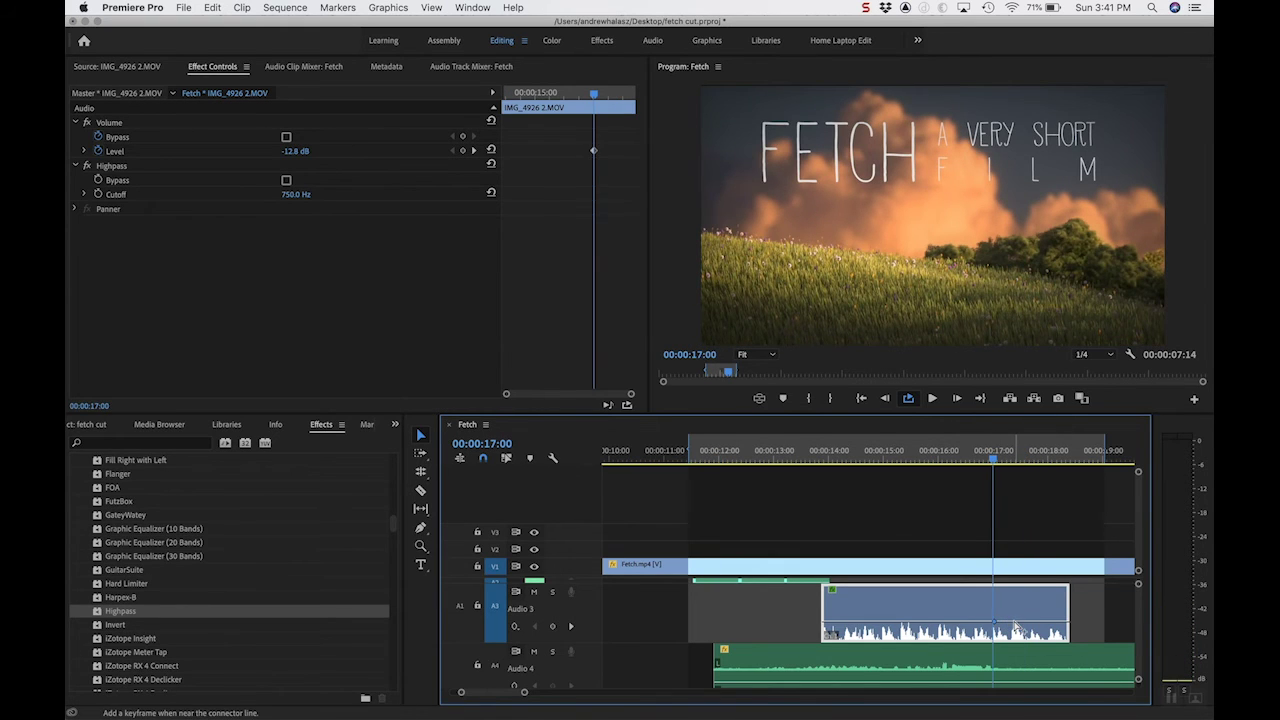
pyautogui.keyDown('super'); pyautogui.click(1016, 626); pyautogui.keyUp('super')
pyautogui.moveTo(1016, 626); pyautogui.dragTo(1058, 636)
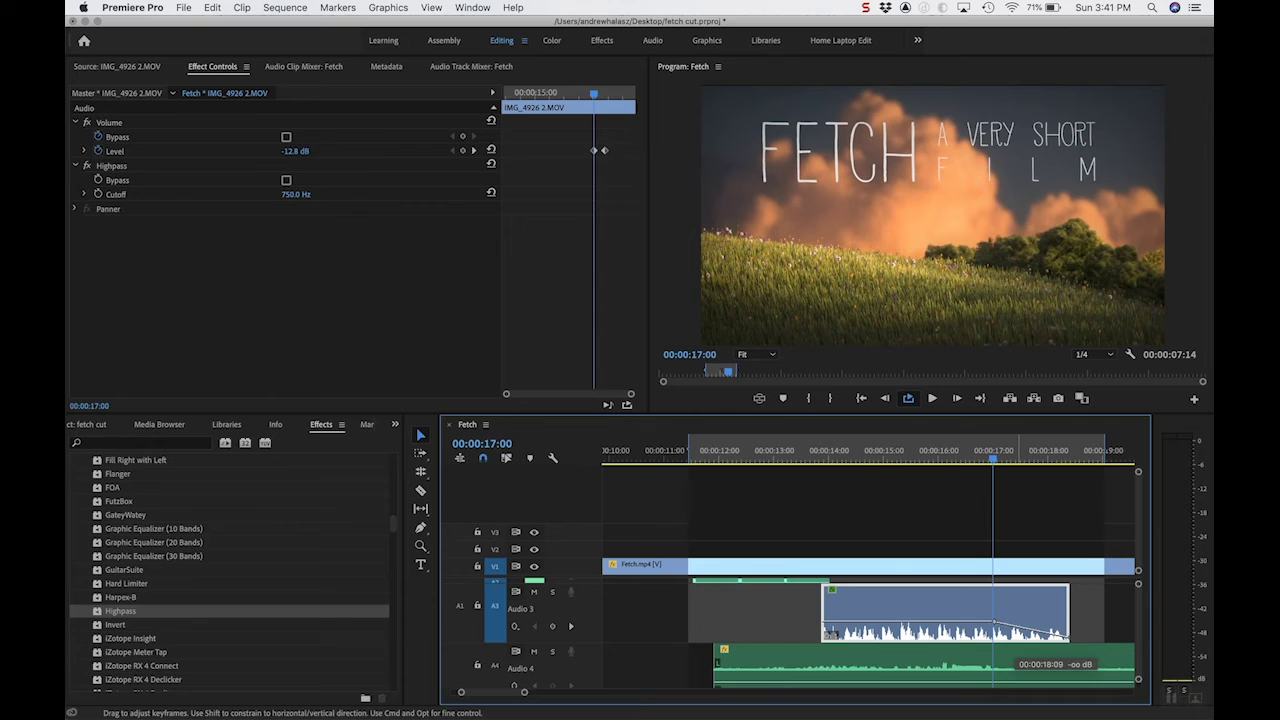
# - Add a keyframe at the Foley's start, raise the middle keyframe to -9.7 dB, and review the fades
pyautogui.click(831, 456)
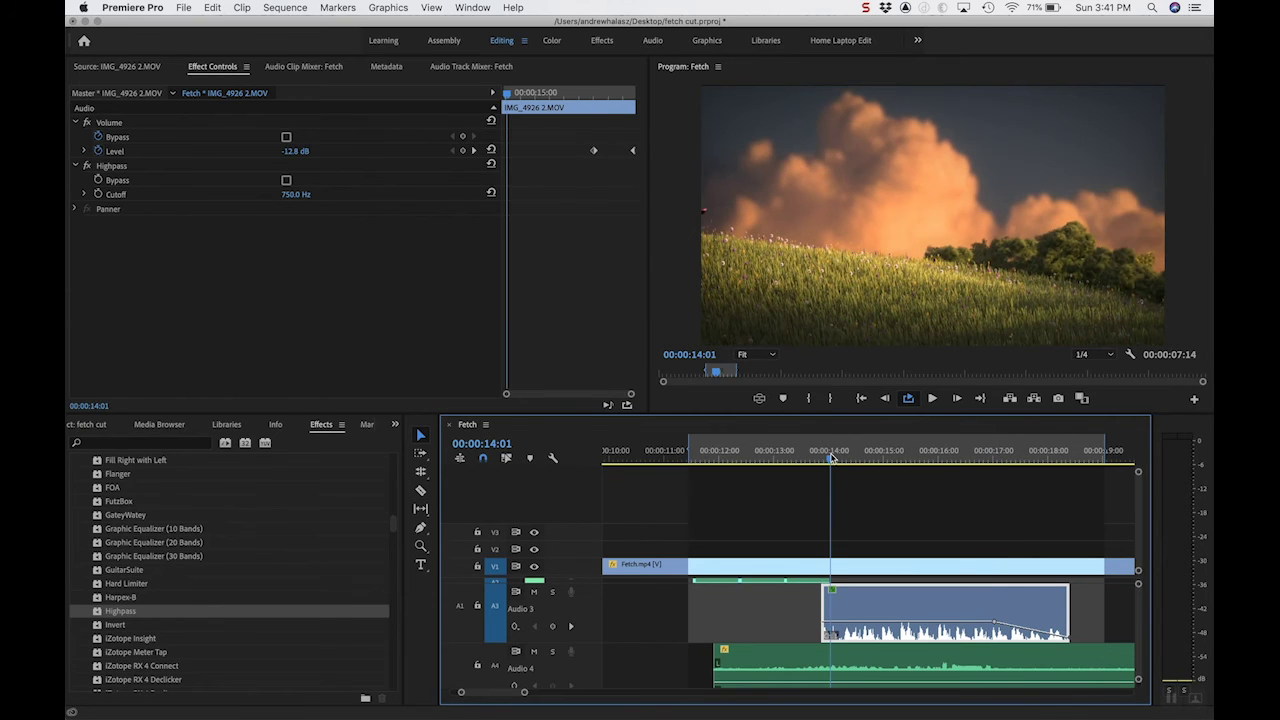
pyautogui.keyDown('super'); pyautogui.click(835, 628); pyautogui.keyUp('super')
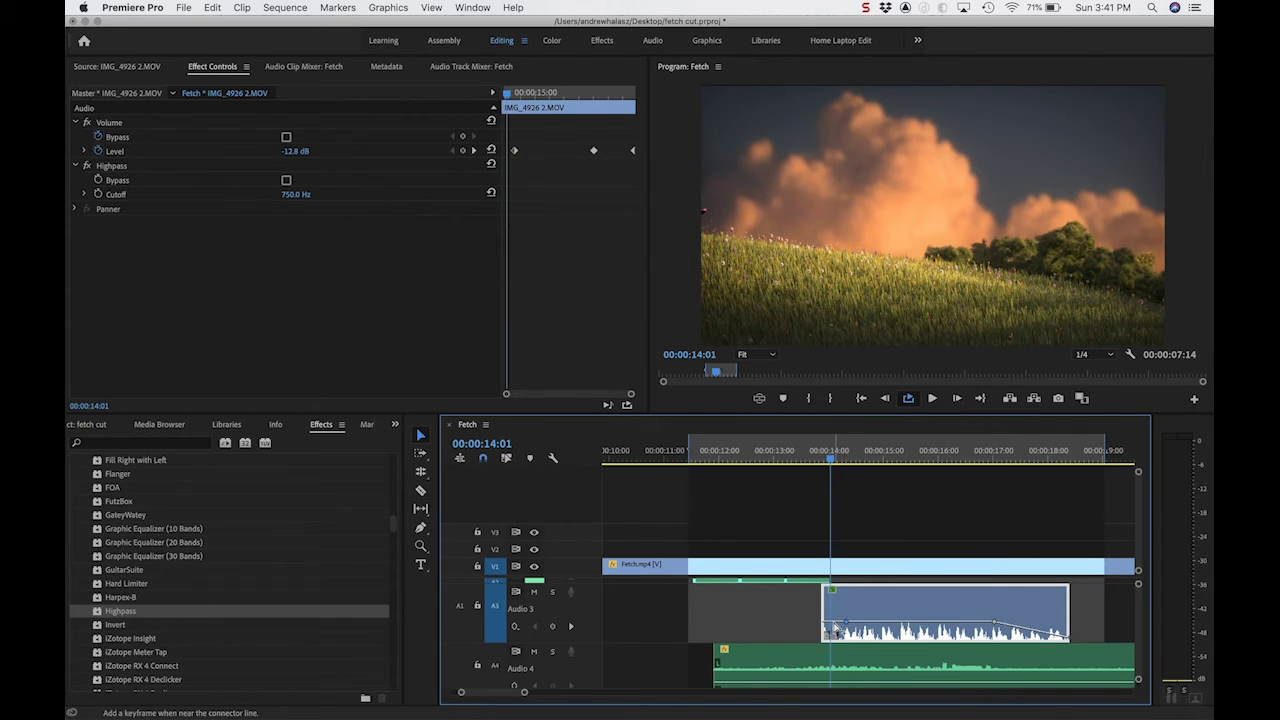
pyautogui.click(813, 456)
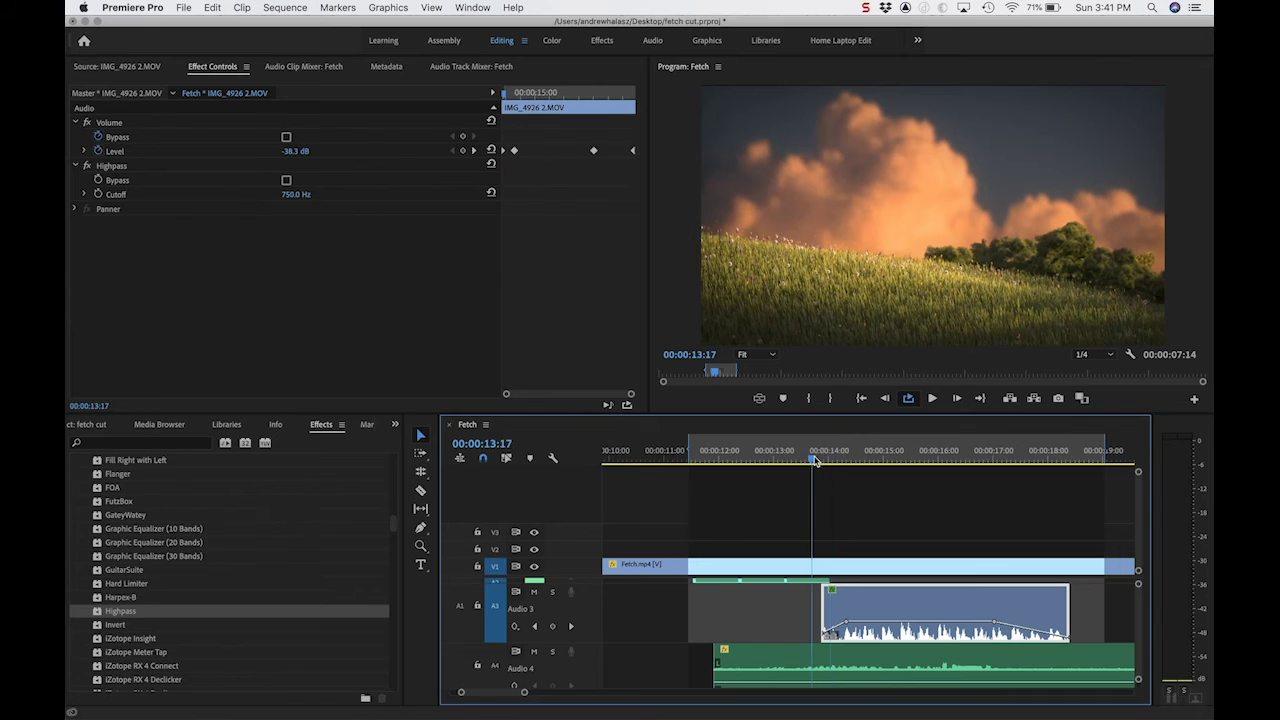
pyautogui.press('space')
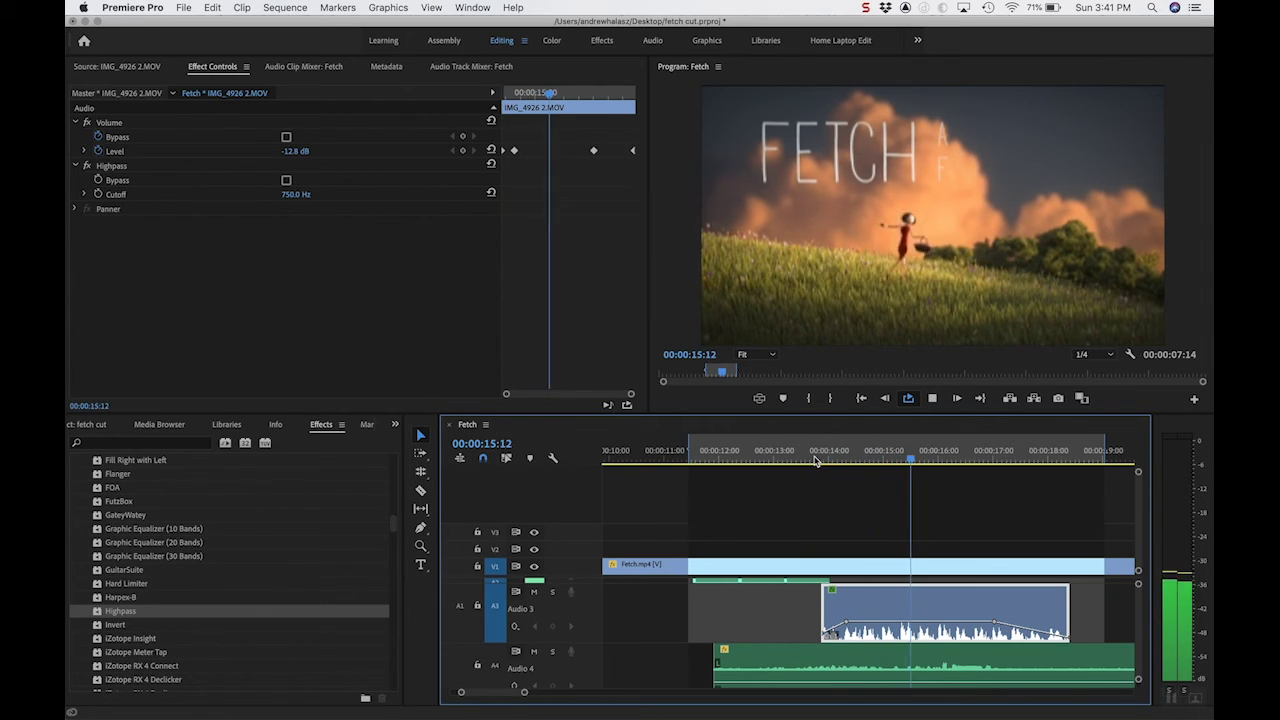
pyautogui.moveTo(846, 622); pyautogui.dragTo(997, 629)
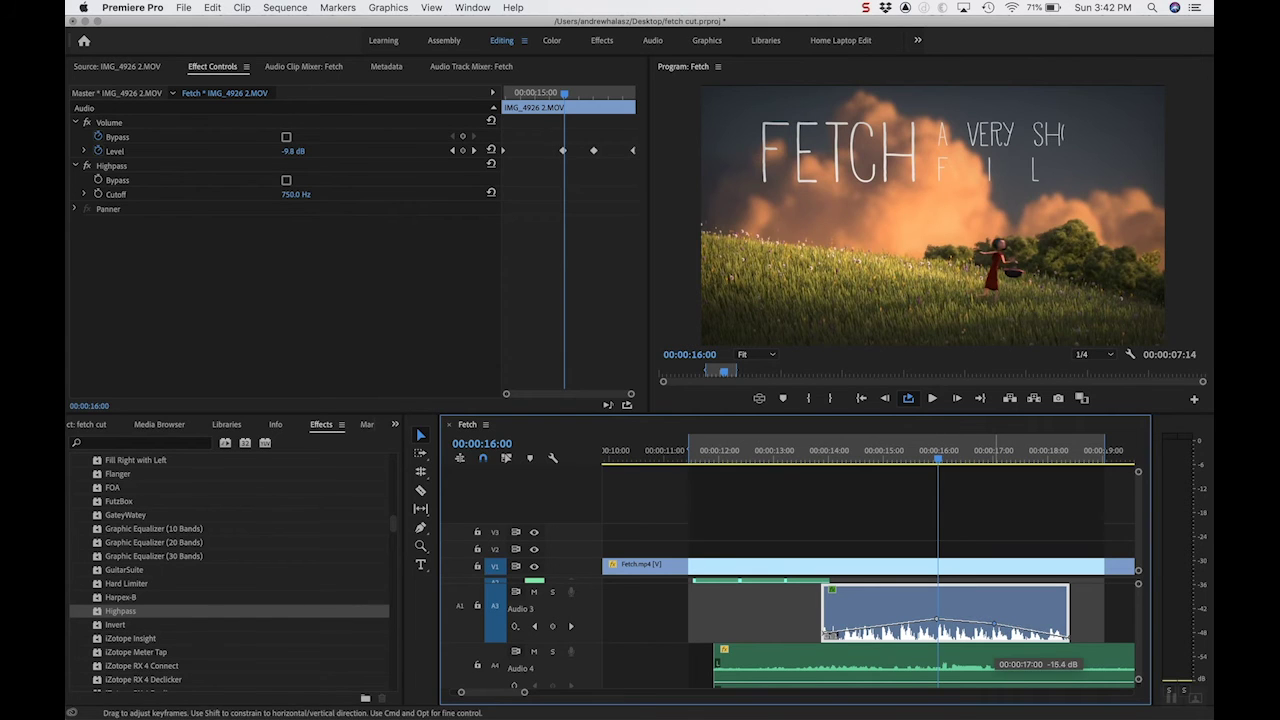
pyautogui.click(821, 456)
pyautogui.press('space')
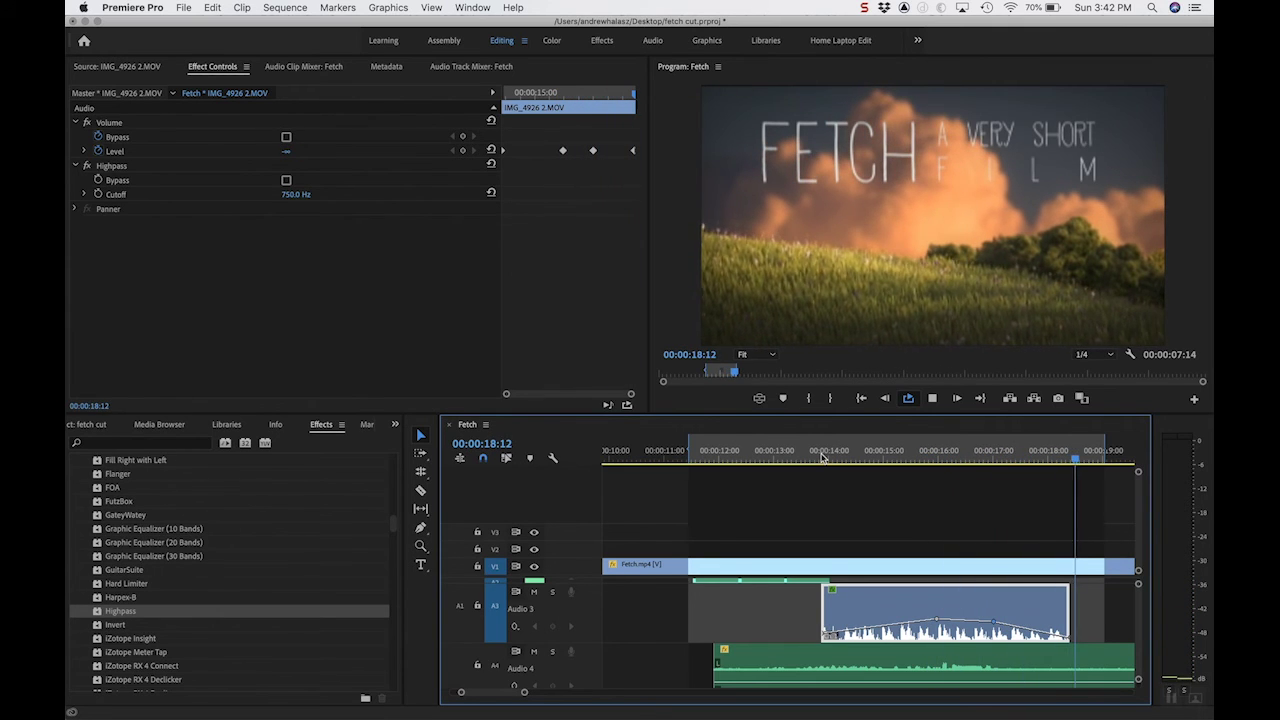
pyautogui.press('space')
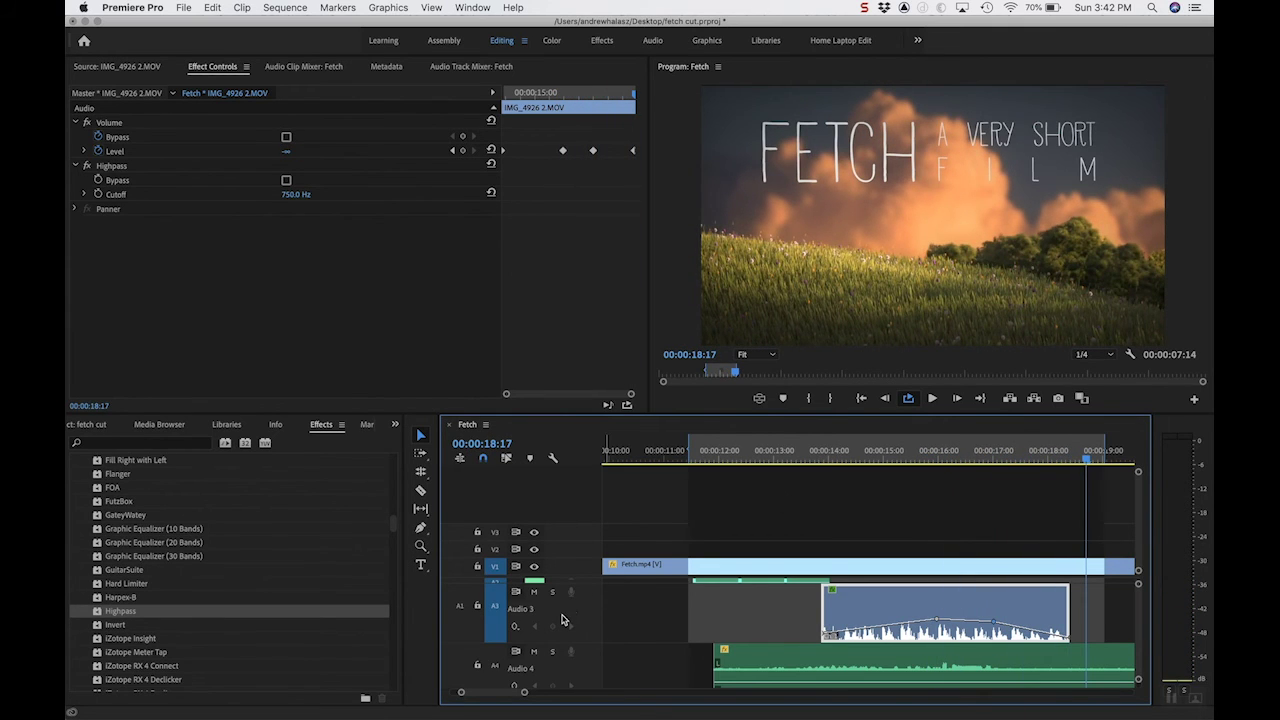